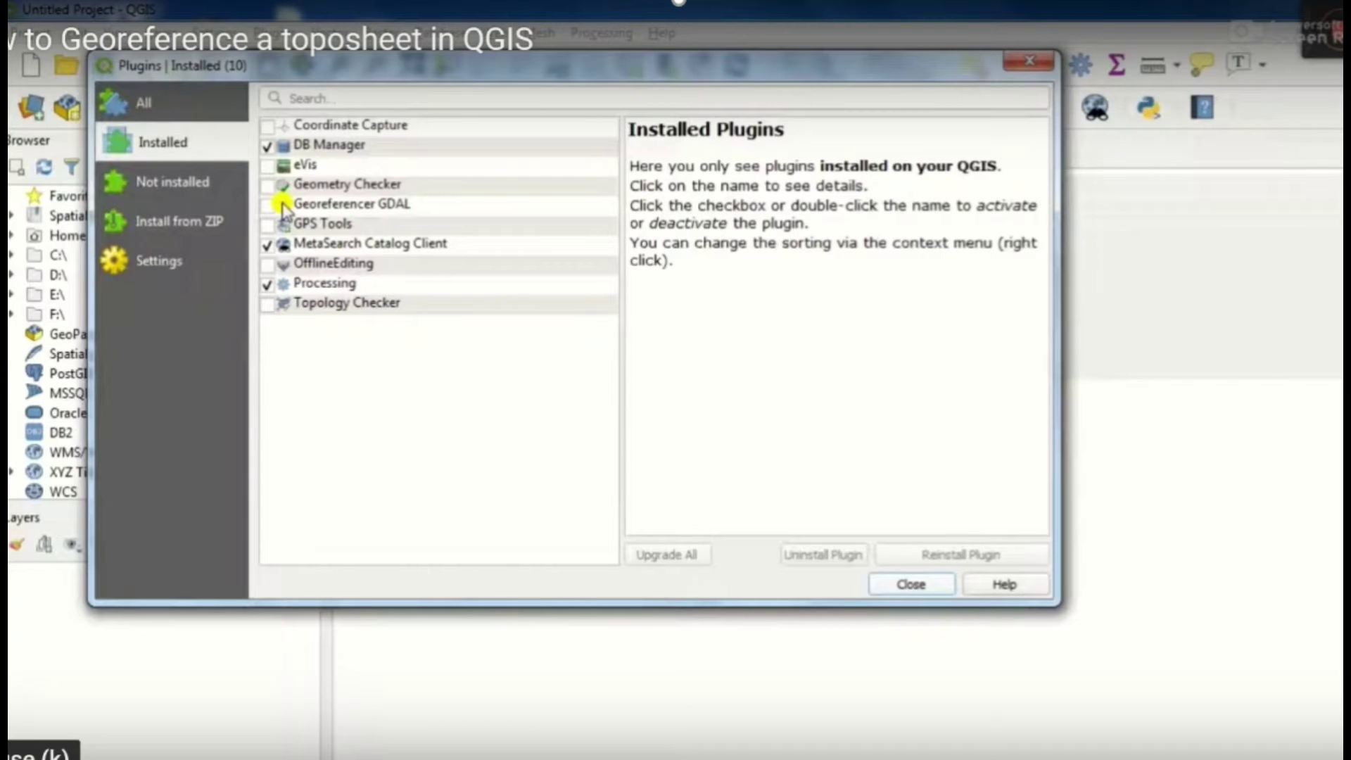
Tick Georeferencer GDAL in the installed plugins list and close the plugin manager.
left_click(280, 205)
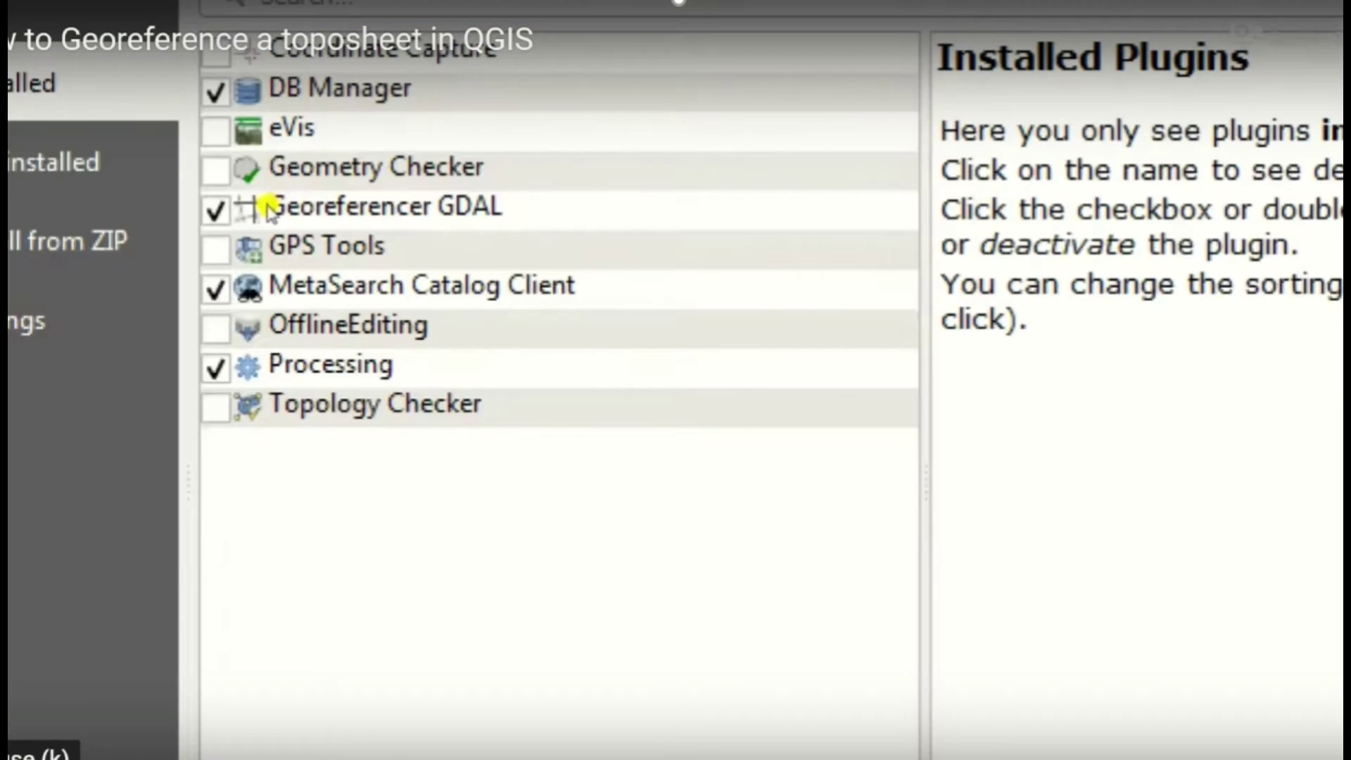
double_click(294, 206)
double_click(296, 206)
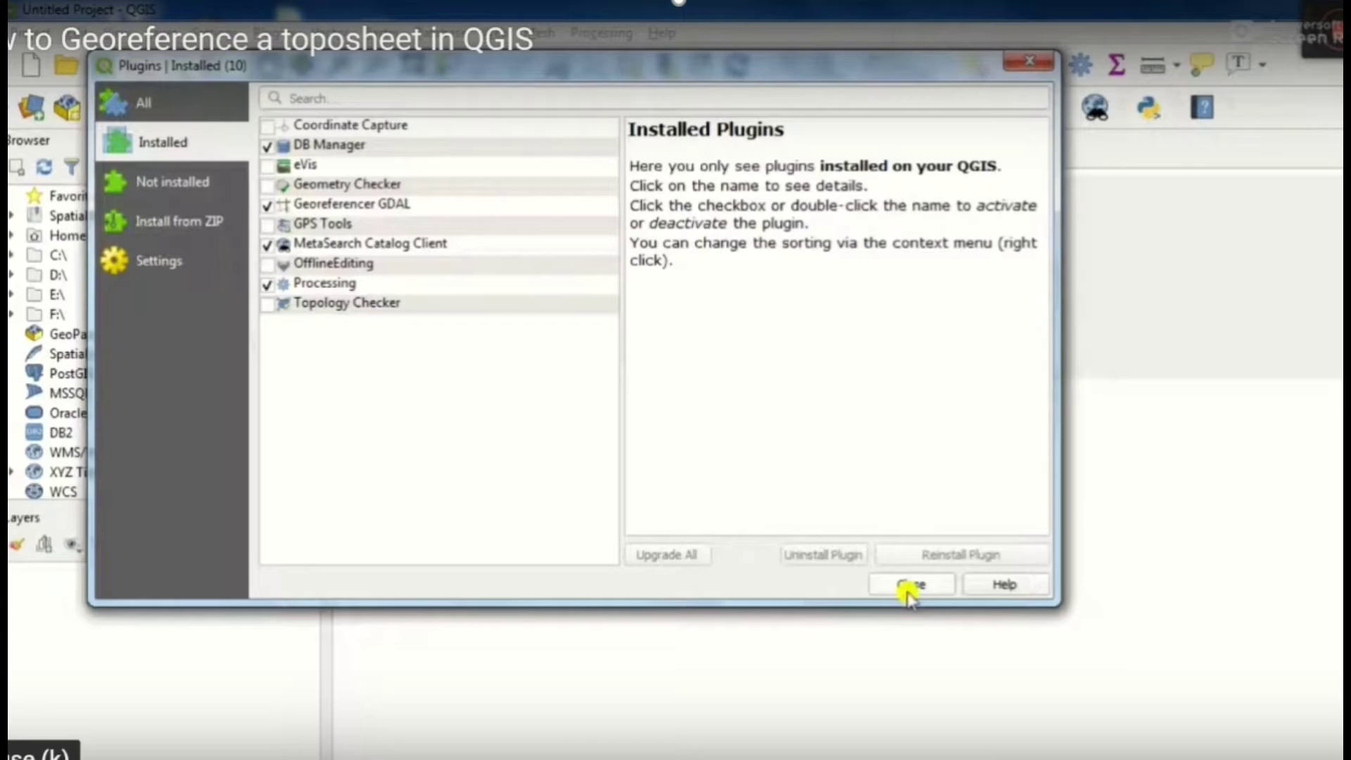
left_click(910, 589)
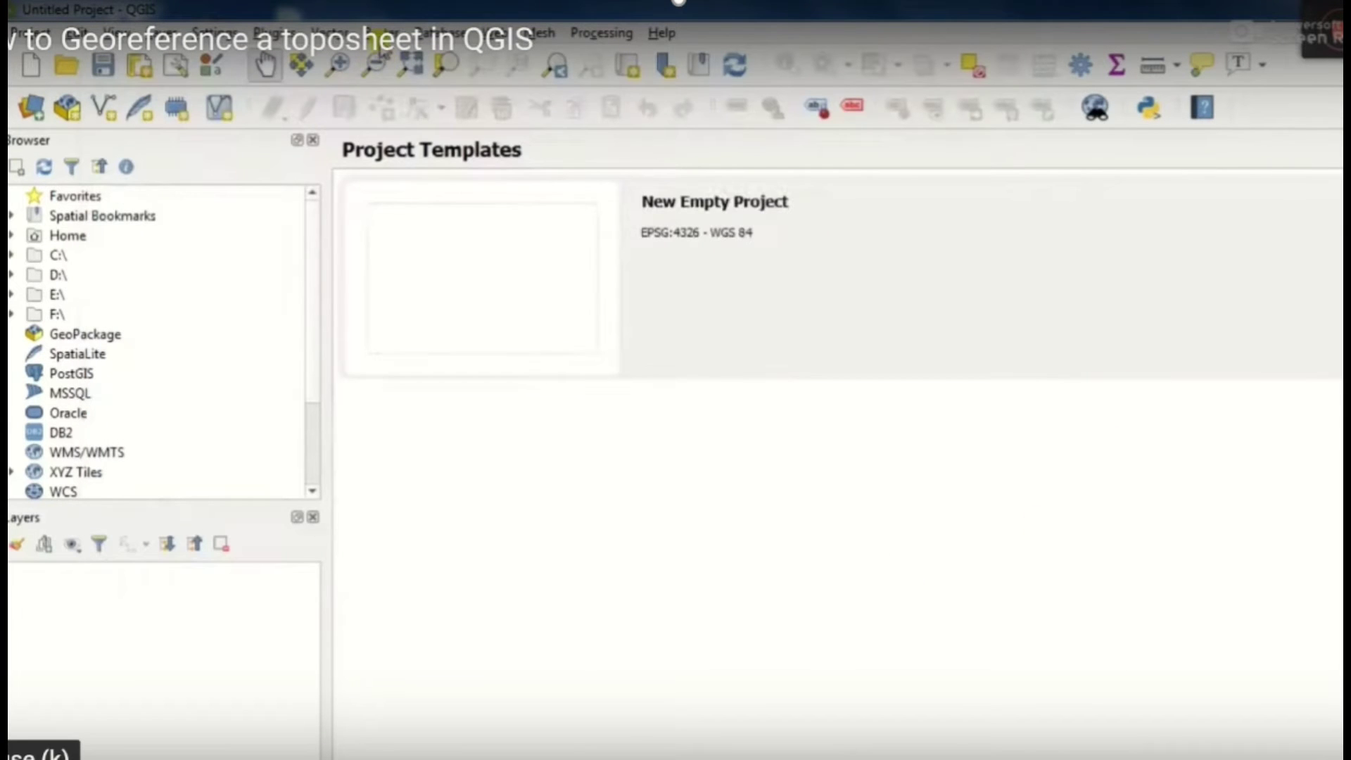
Launch the Georeferencer from the Raster menu and resize its window wider.
left_click(381, 34)
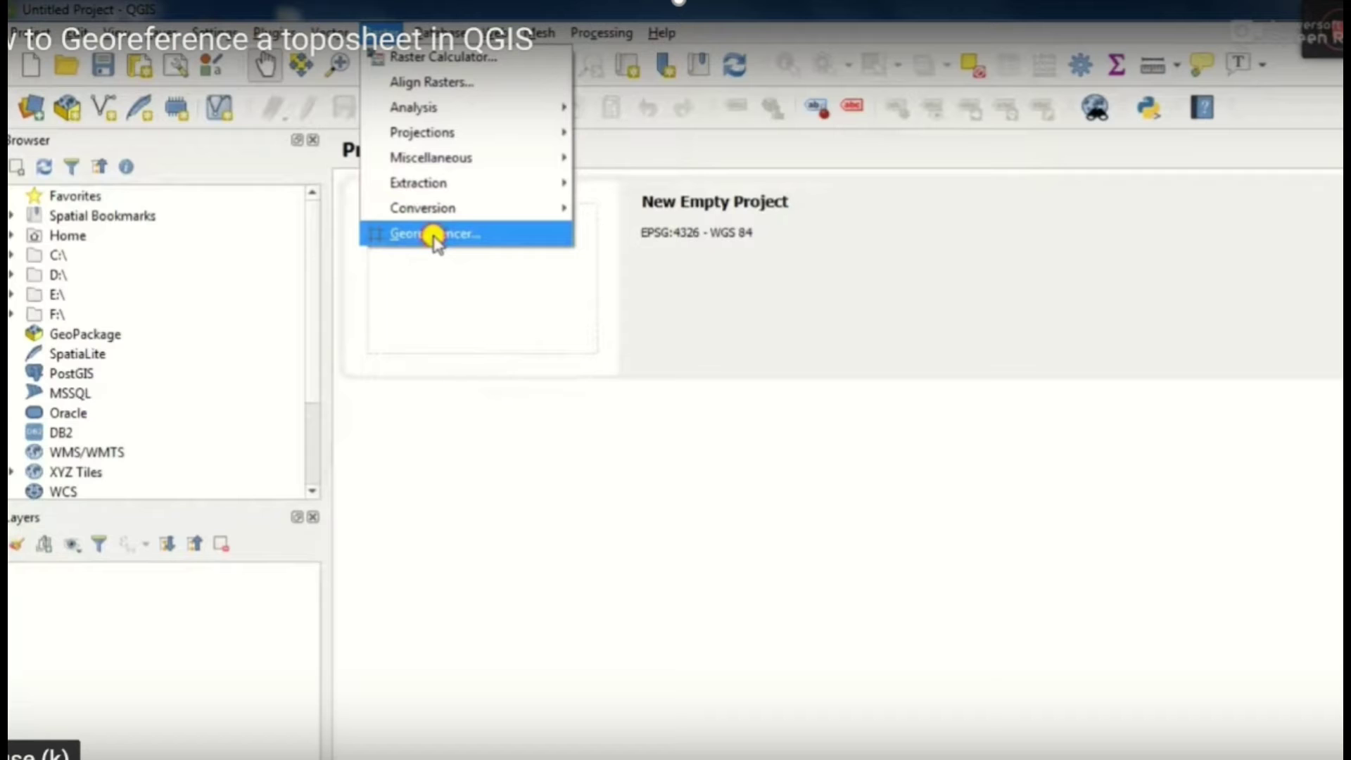
left_click(433, 236)
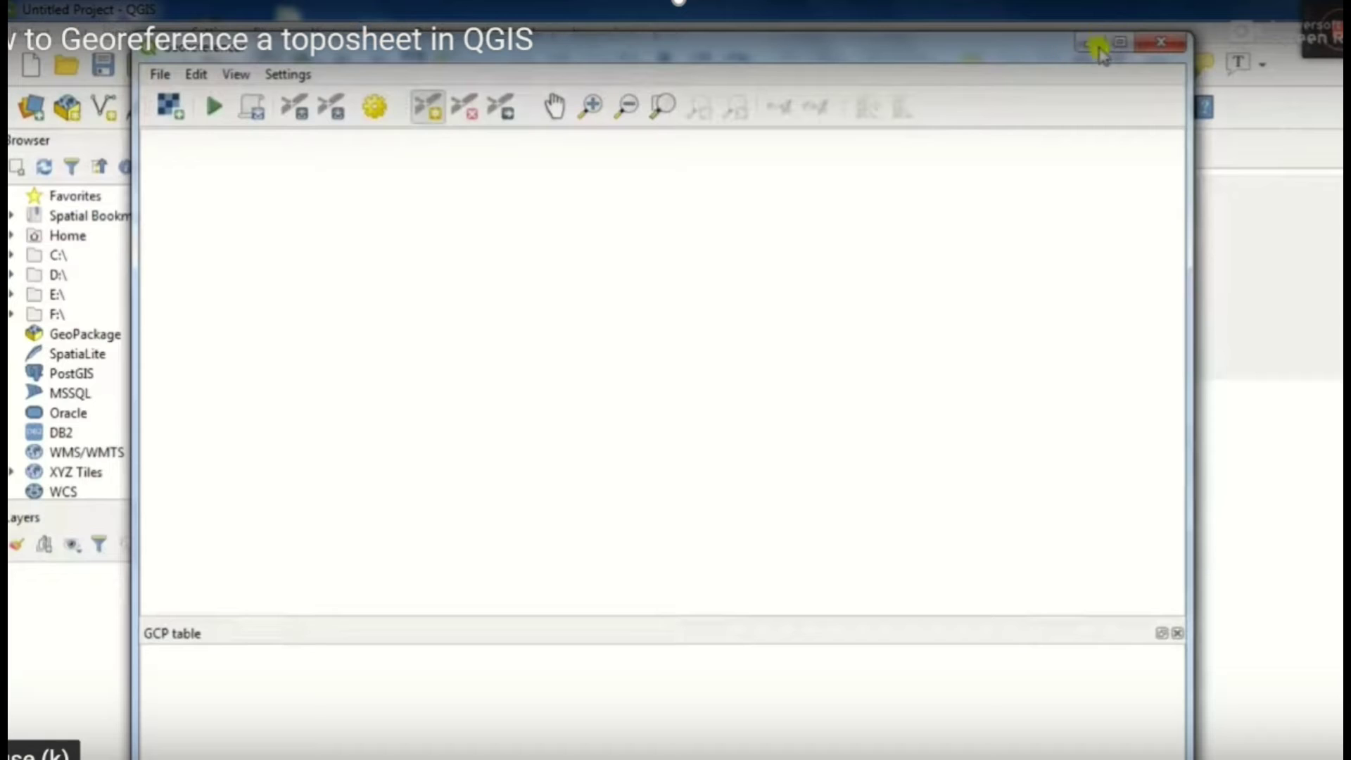
left_click(1120, 43)
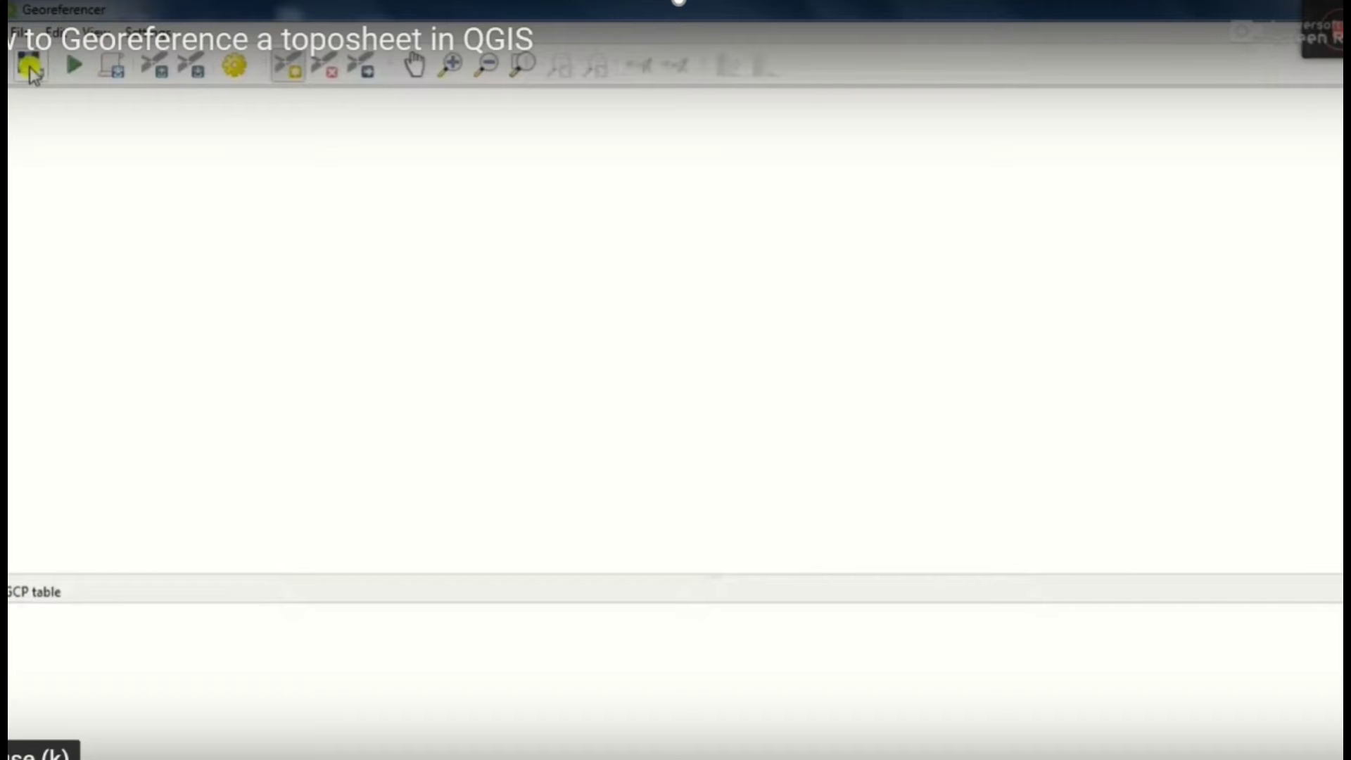
double_click(129, 12)
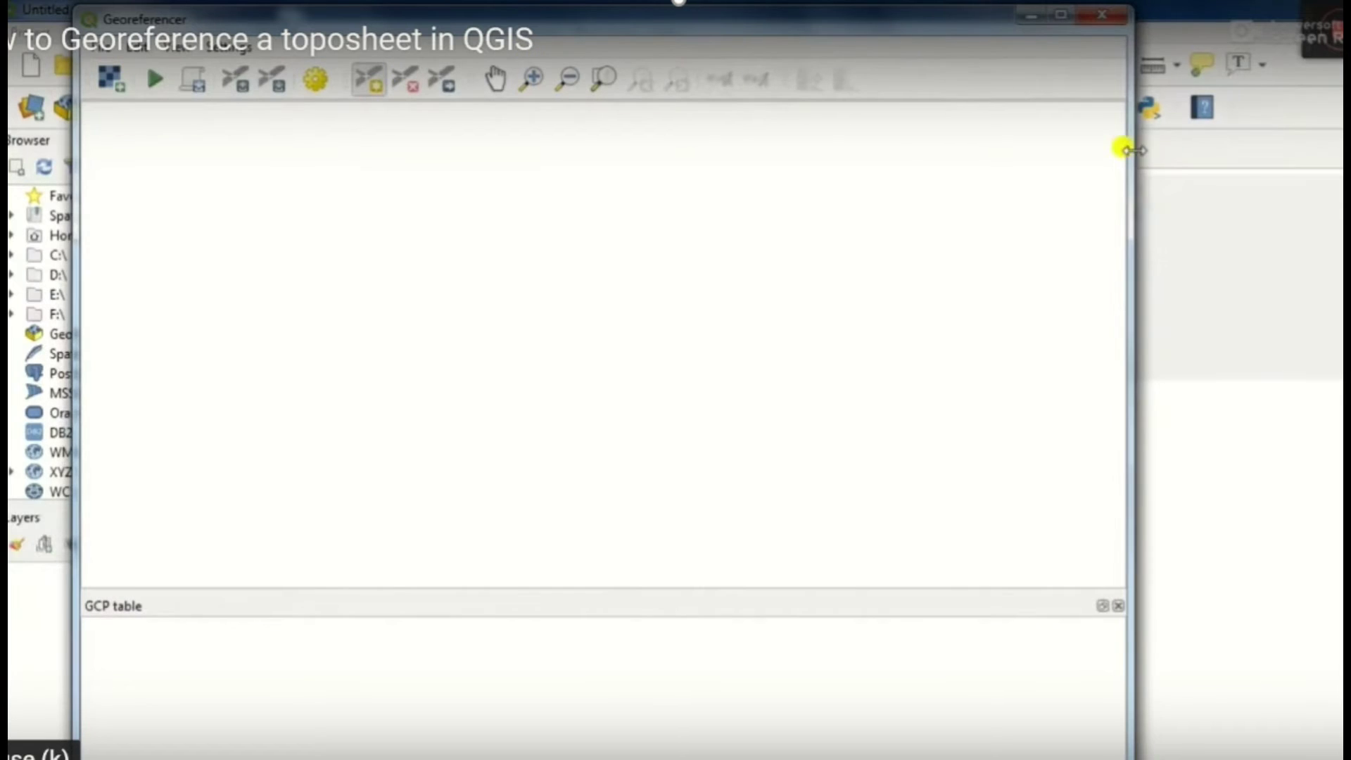
left_click_drag(1126, 150, 1287, 171)
left_click(153, 85)
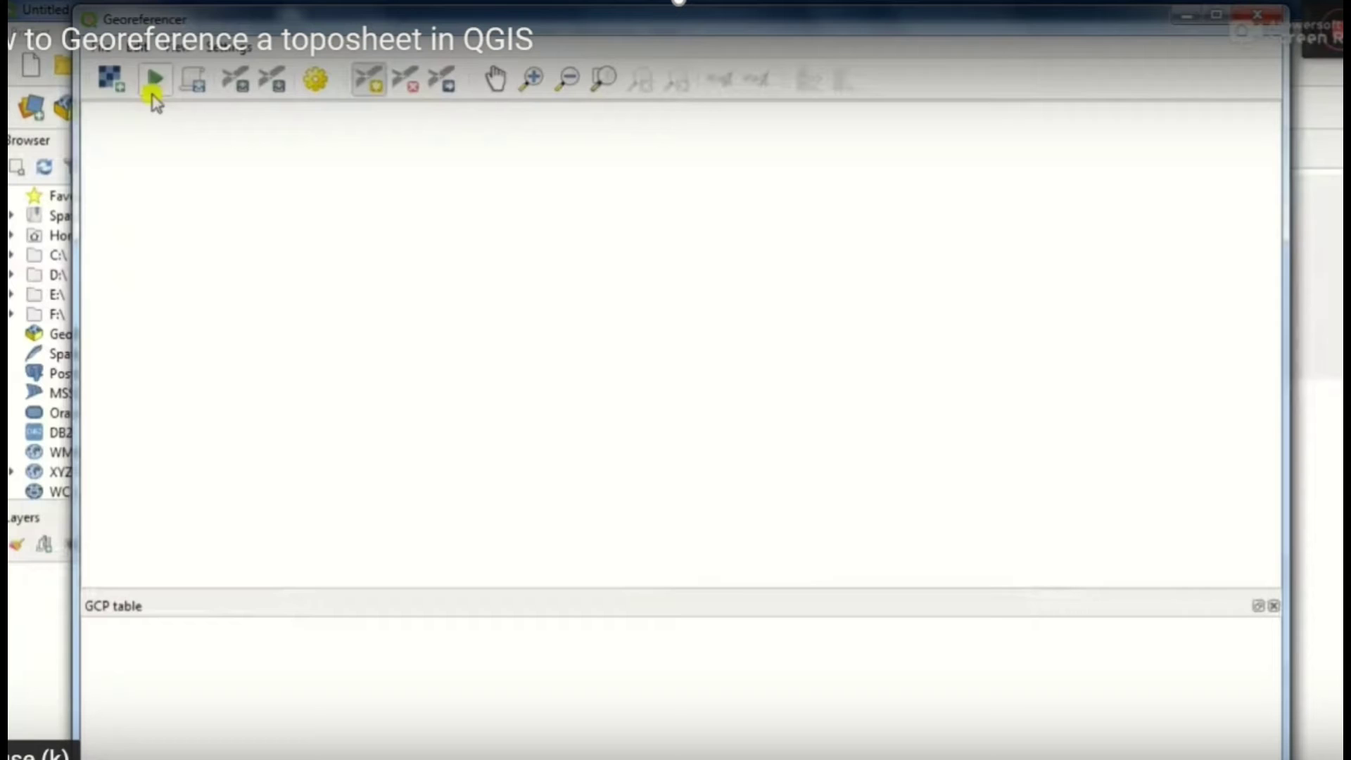
left_click(110, 80)
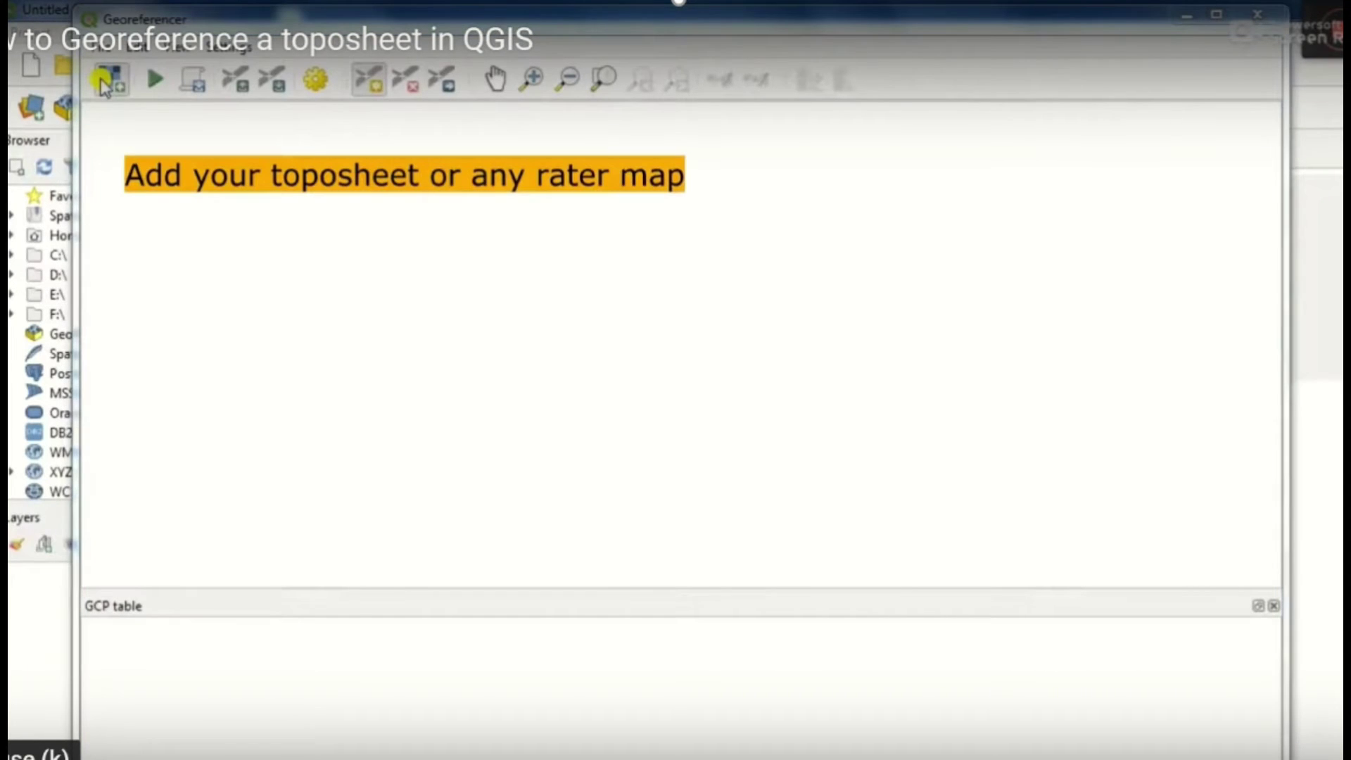
Load 'Tura topo' from Desktop > Toposheet into the Georeferencer and maximize the window.
left_click(105, 86)
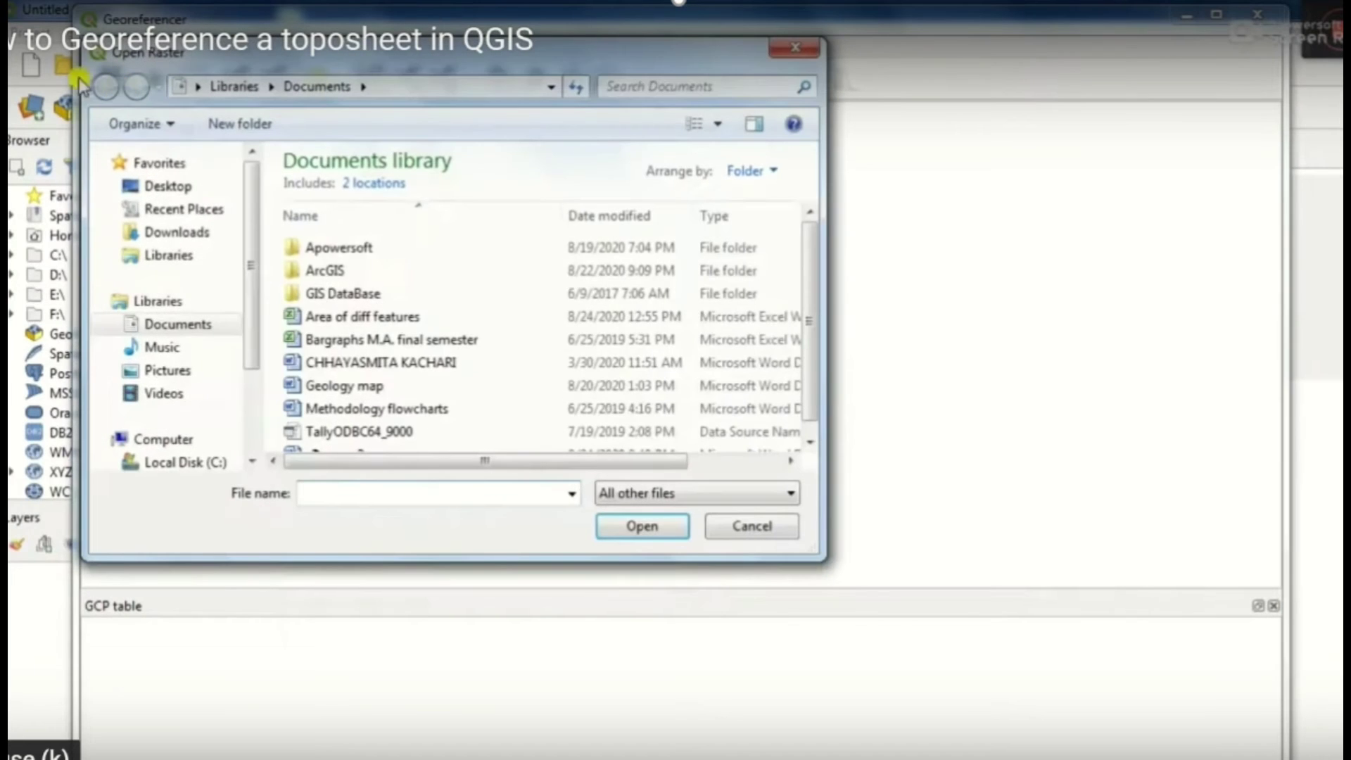
left_click(154, 187)
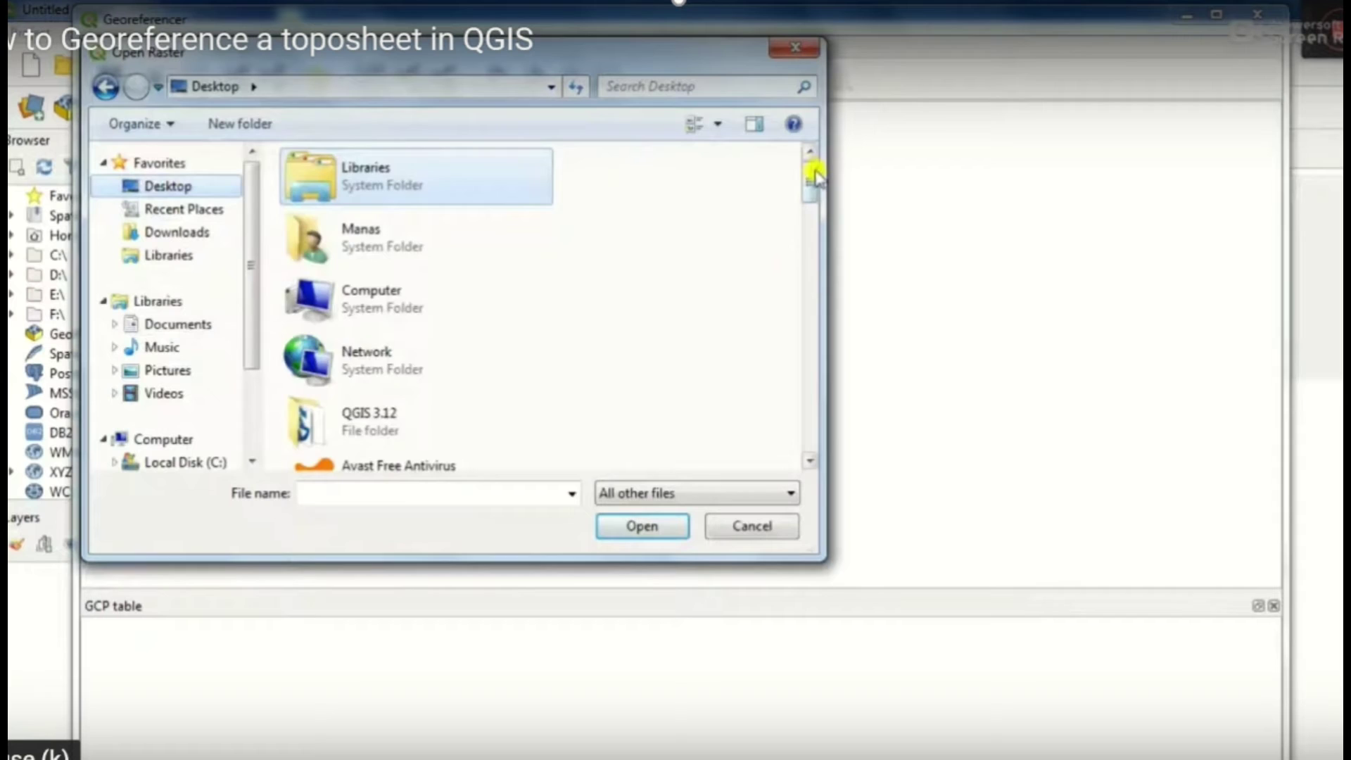
left_click_drag(809, 172, 779, 316)
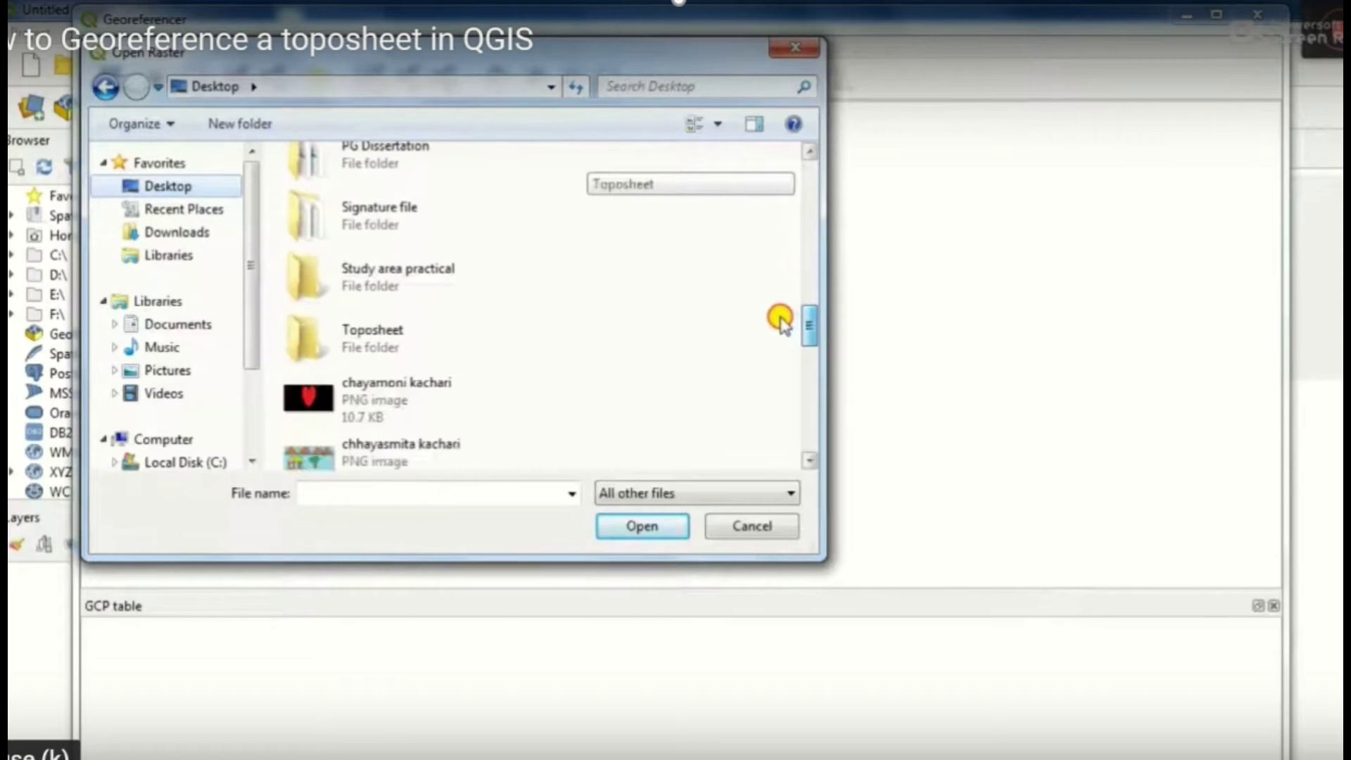
double_click(367, 350)
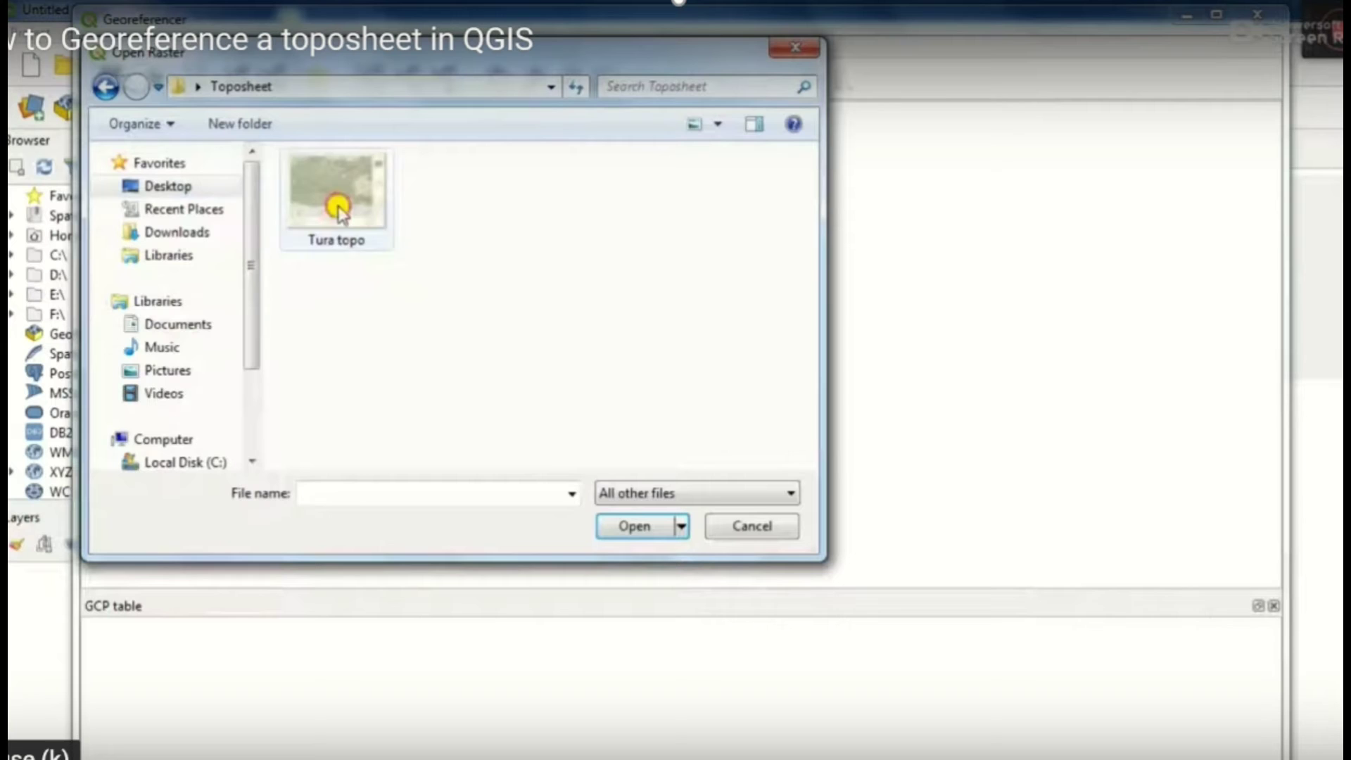
left_click(361, 227)
left_click(633, 525)
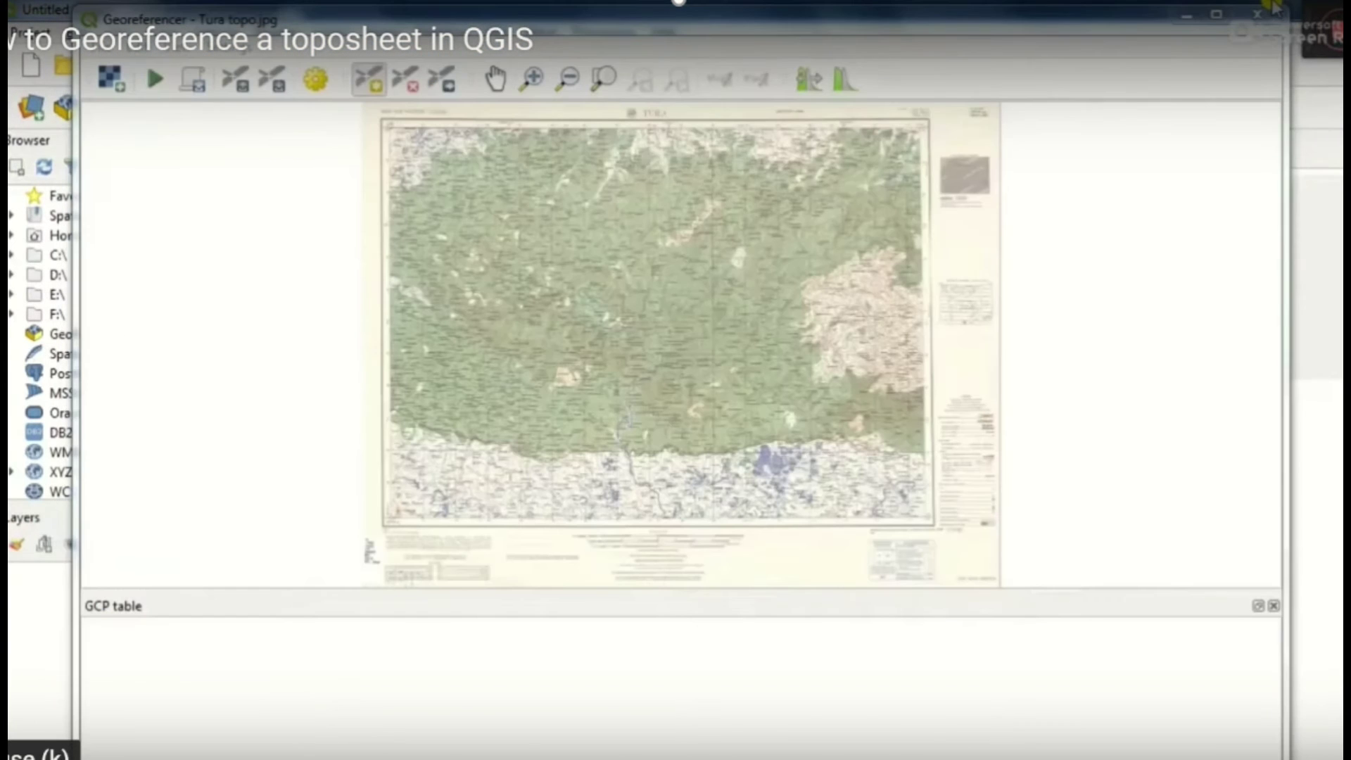
mouse_move(793, 27)
left_mouse_down()
mouse_move(866, 30)
mouse_move(735, 21)
mouse_move(772, 30)
left_mouse_up()
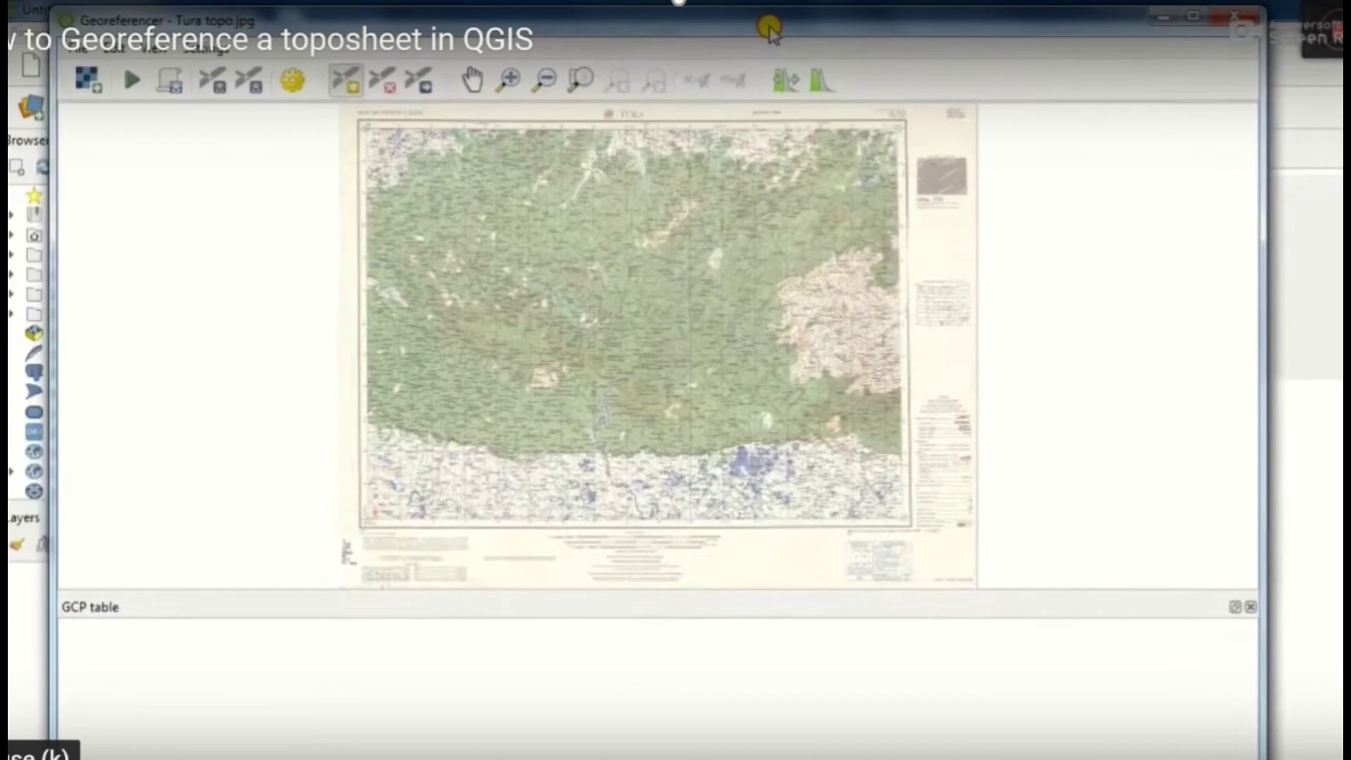
left_click(1190, 18)
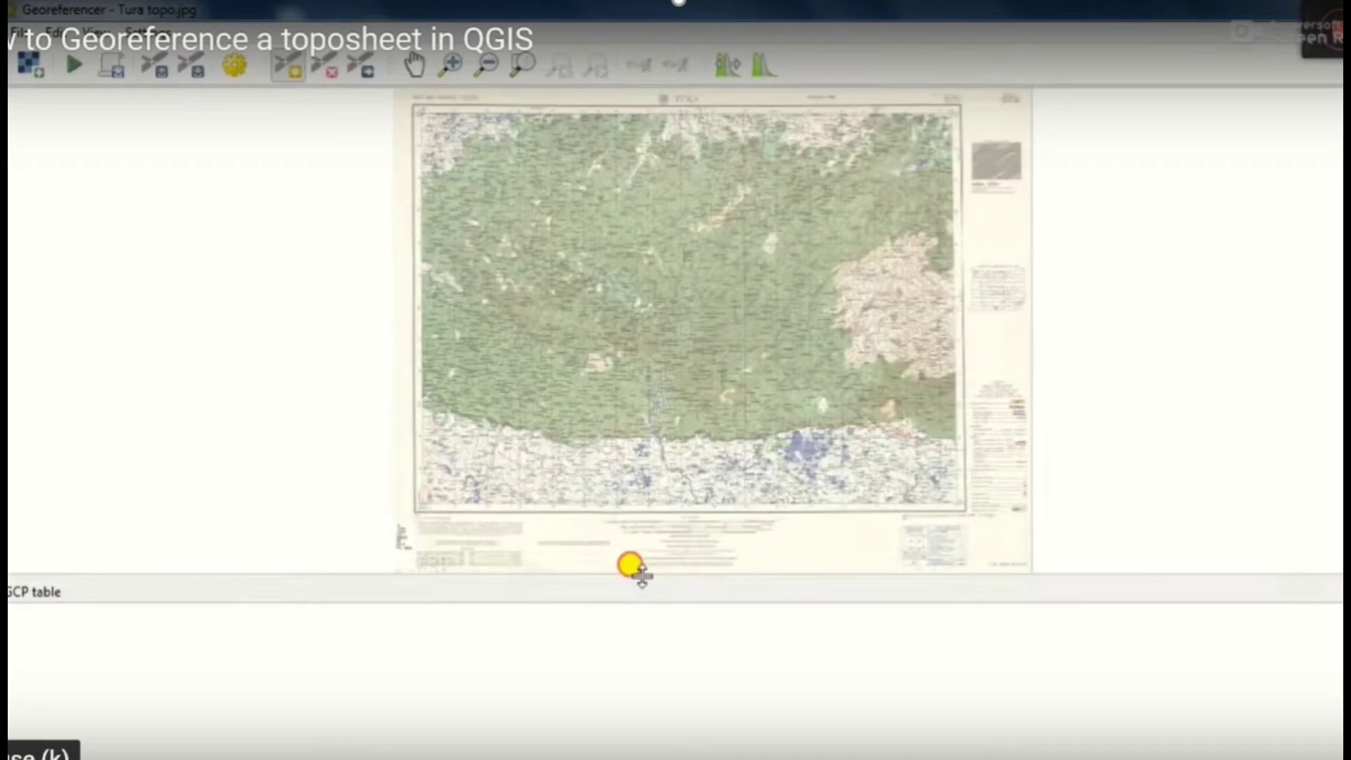
Enlarge the map area and zoom closely onto the toposheet's 90°00′ / 26°00′ top-left corner.
left_click_drag(635, 572, 642, 639)
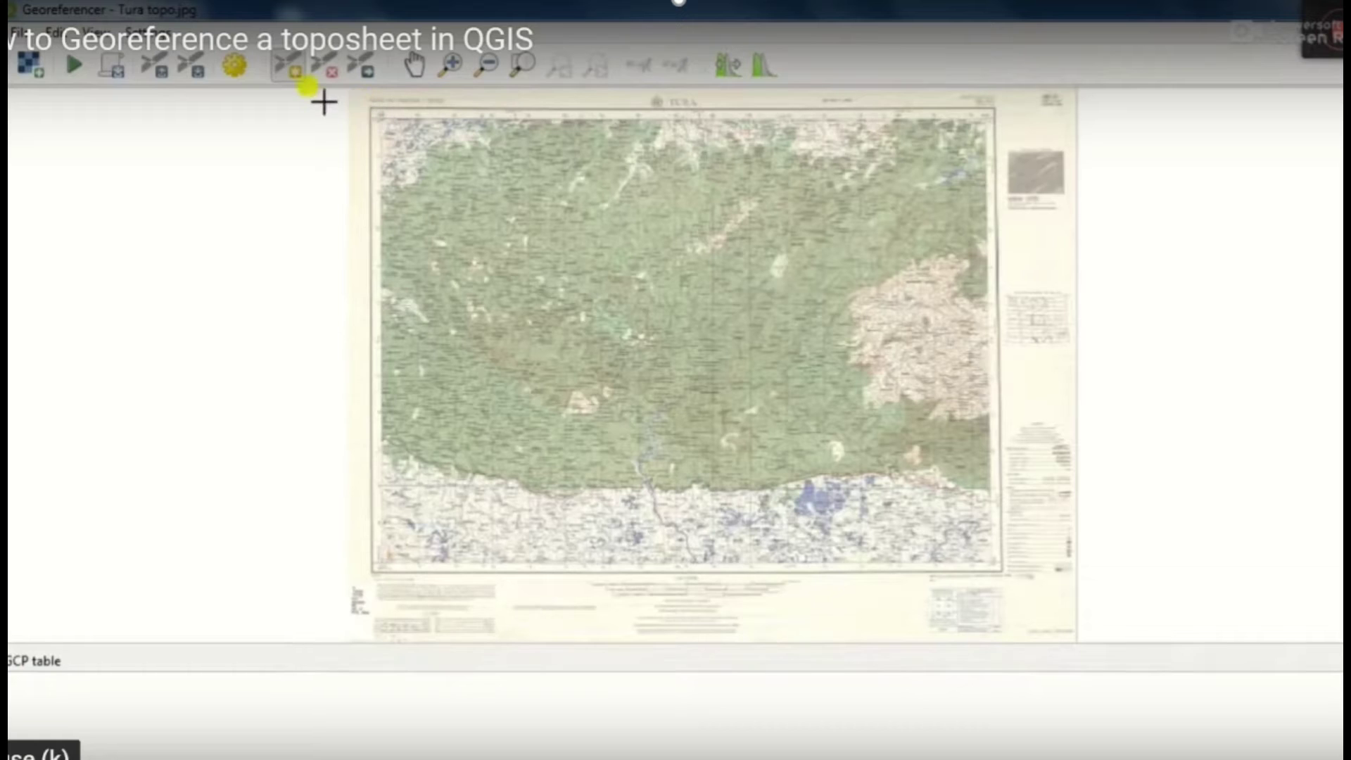
left_click(458, 63)
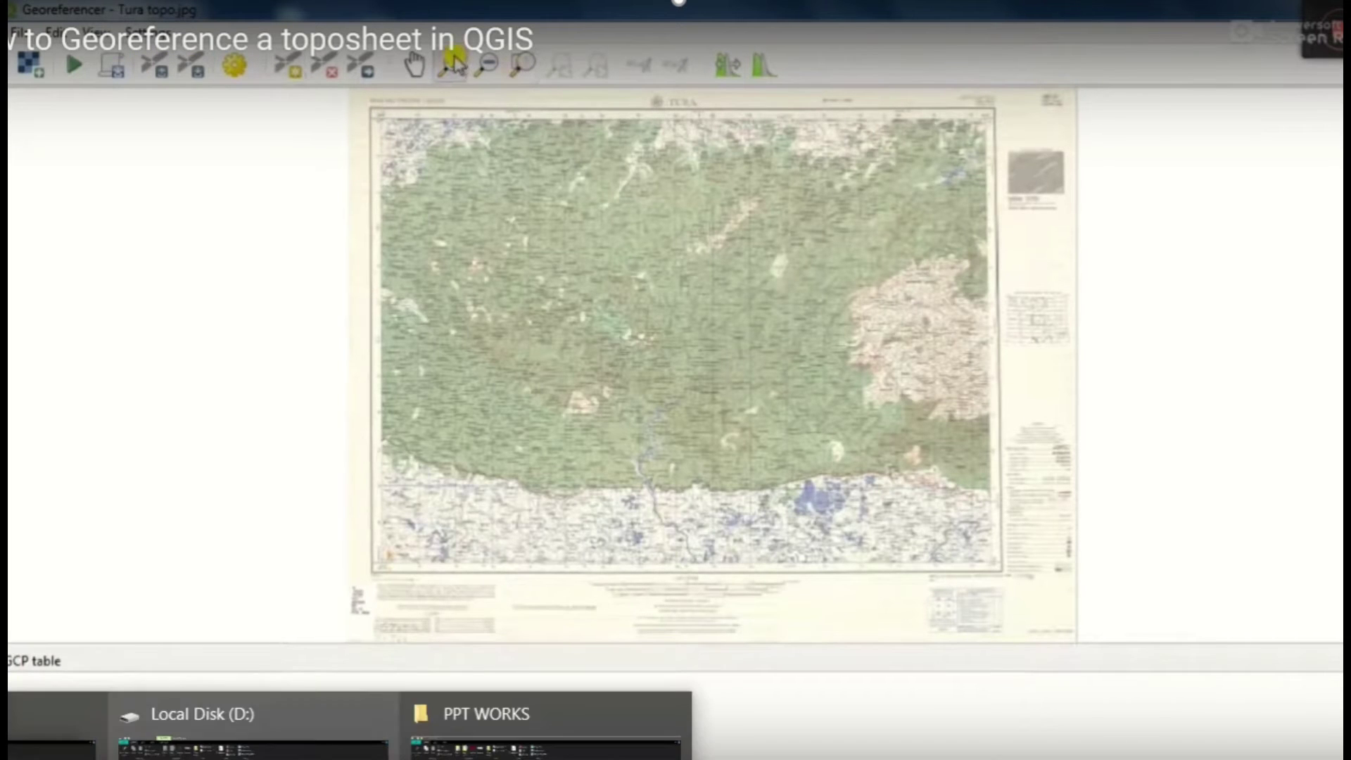
left_click_drag(344, 85, 419, 156)
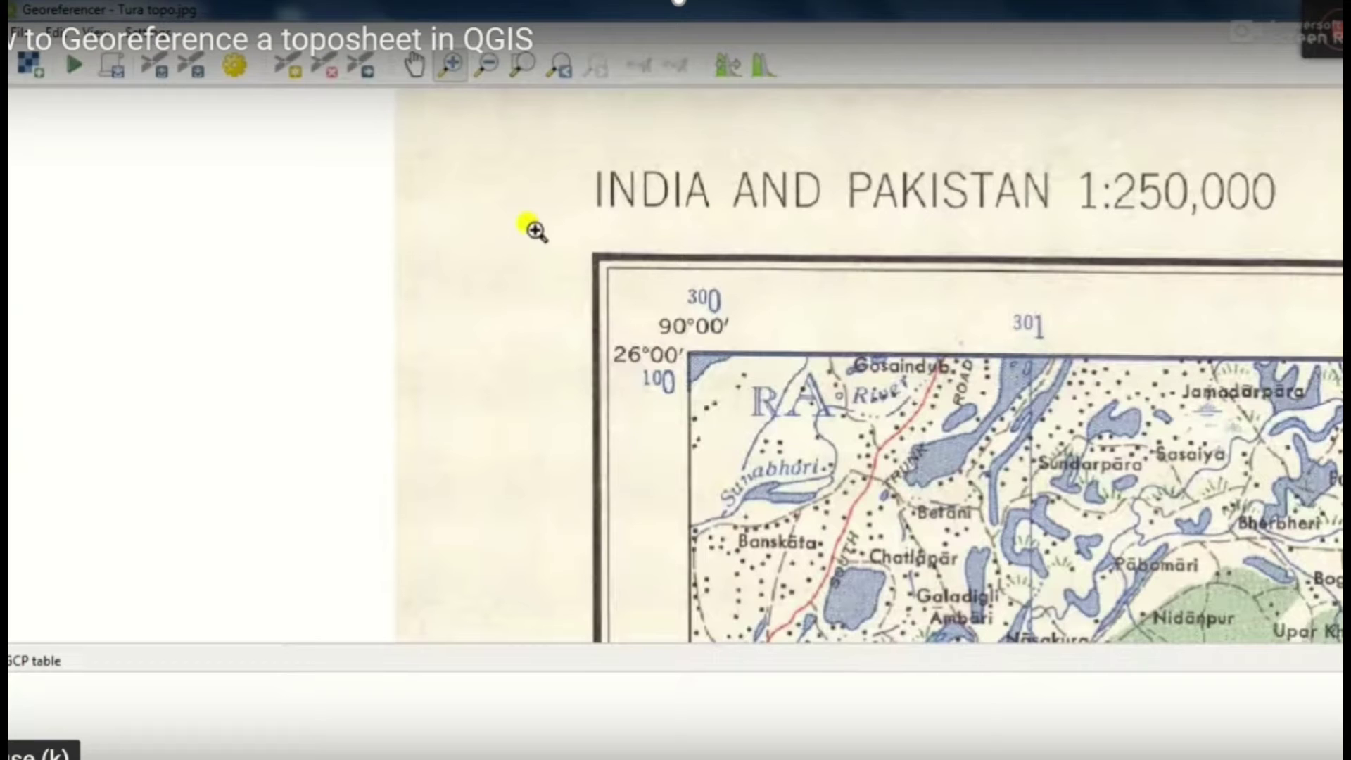
left_click_drag(589, 242, 846, 495)
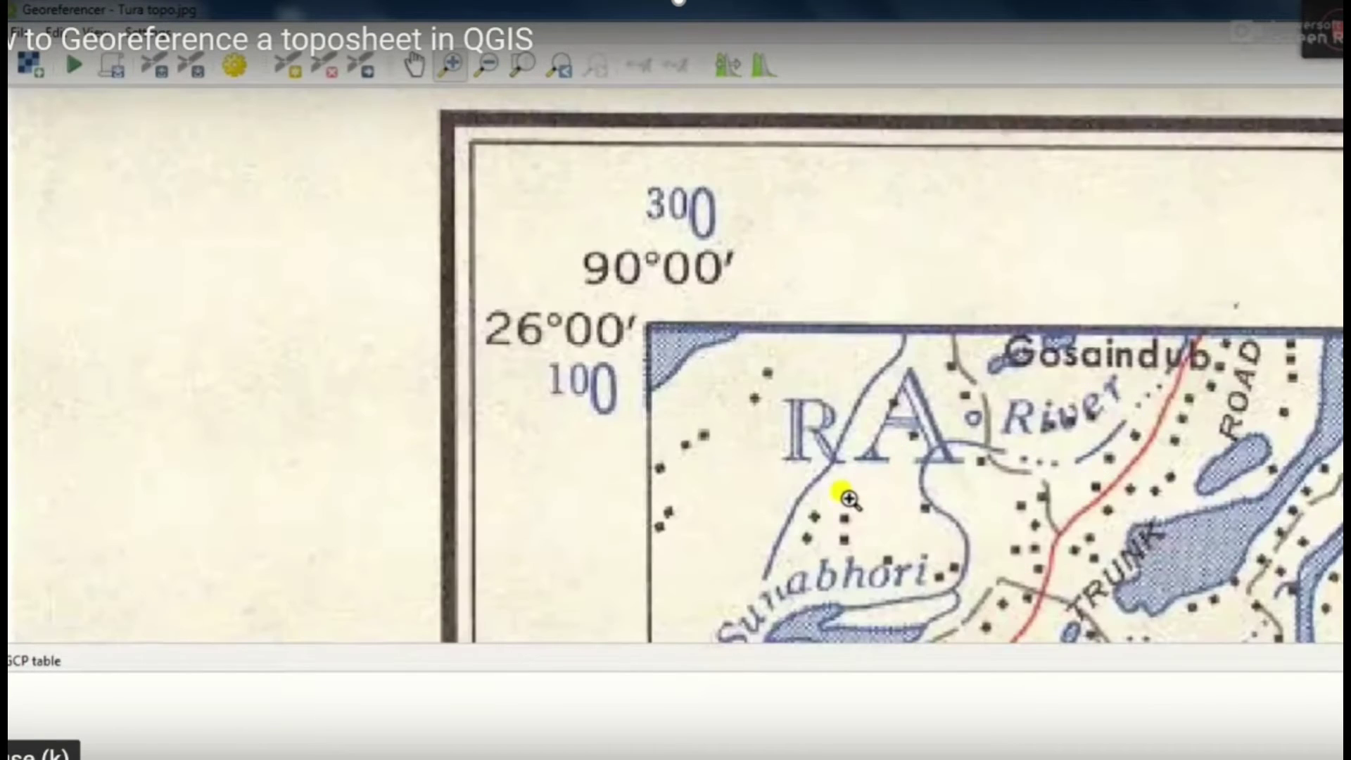
Place a control point on the top-left corner with X/East 90 00 and Y/North 26 00.
left_click(284, 72)
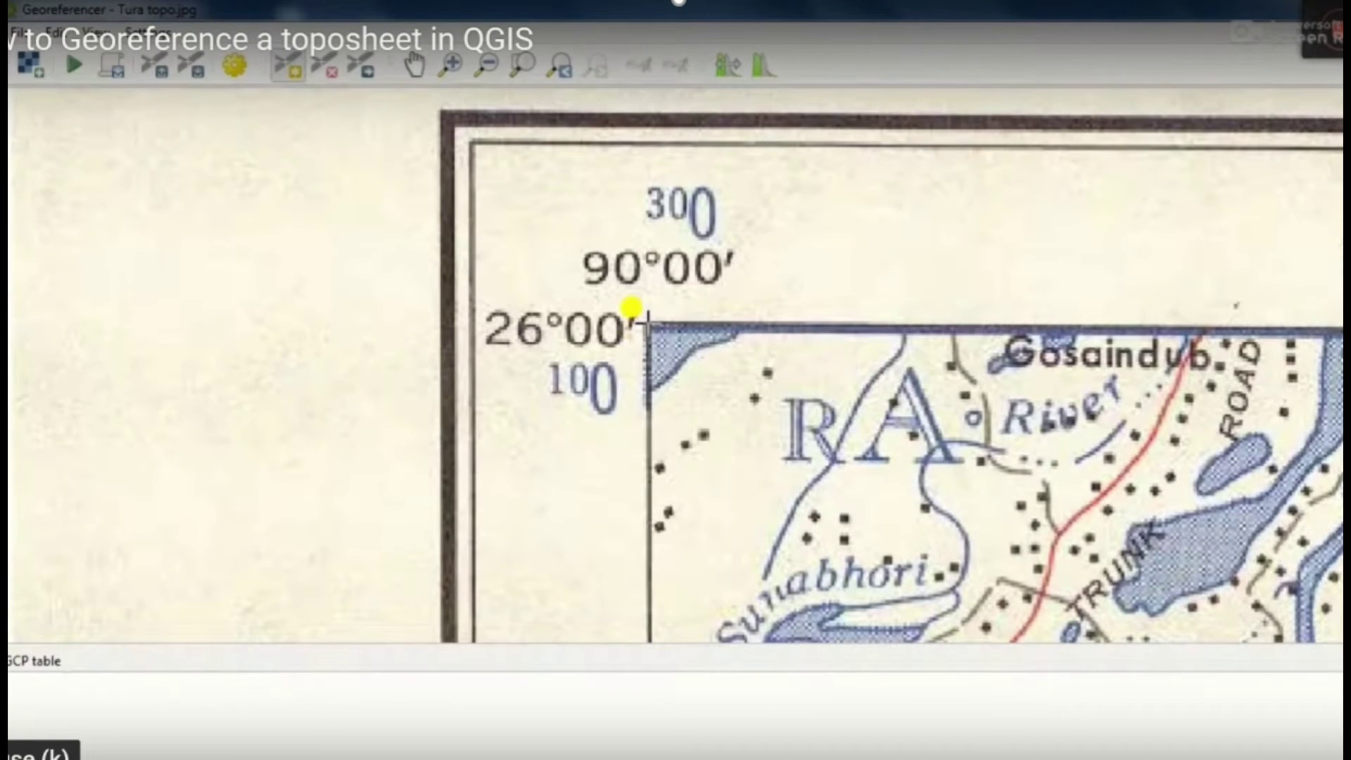
left_click(648, 326)
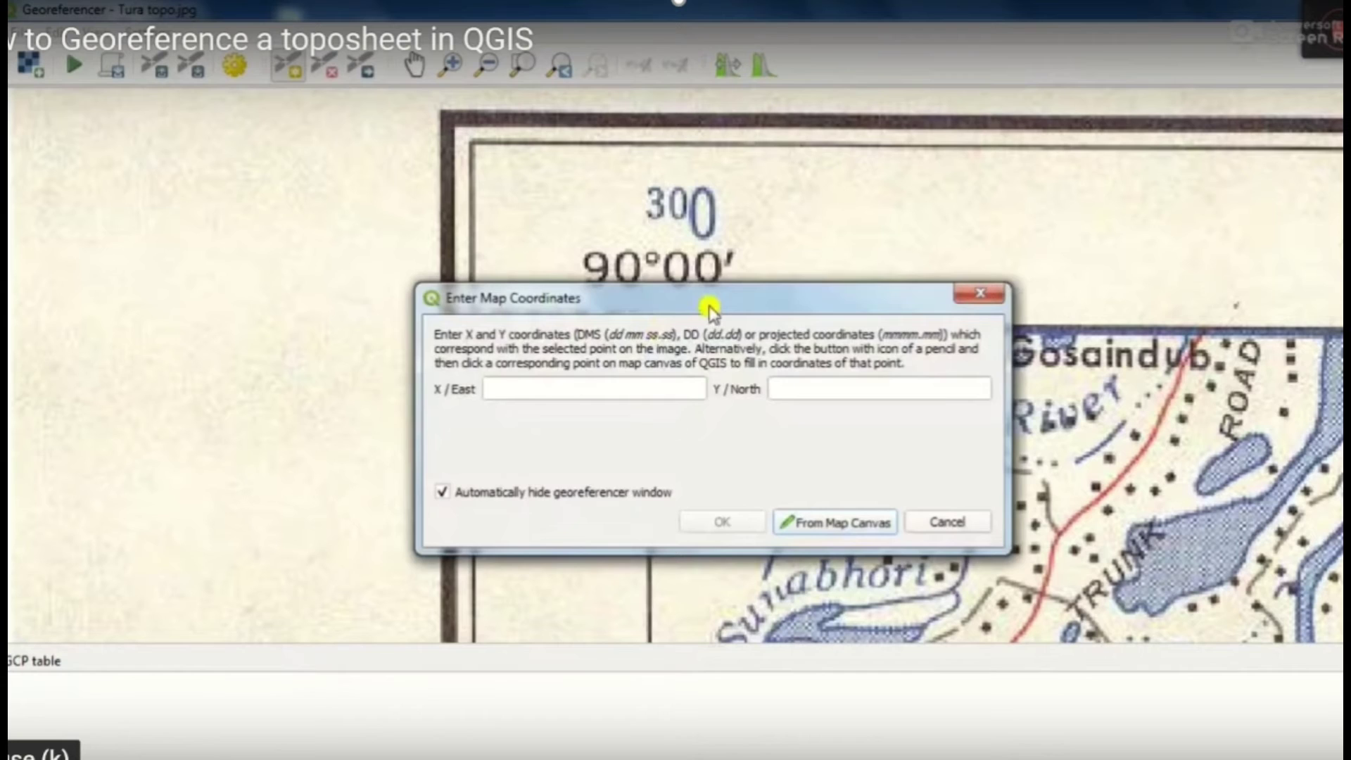
left_click_drag(706, 309, 1043, 219)
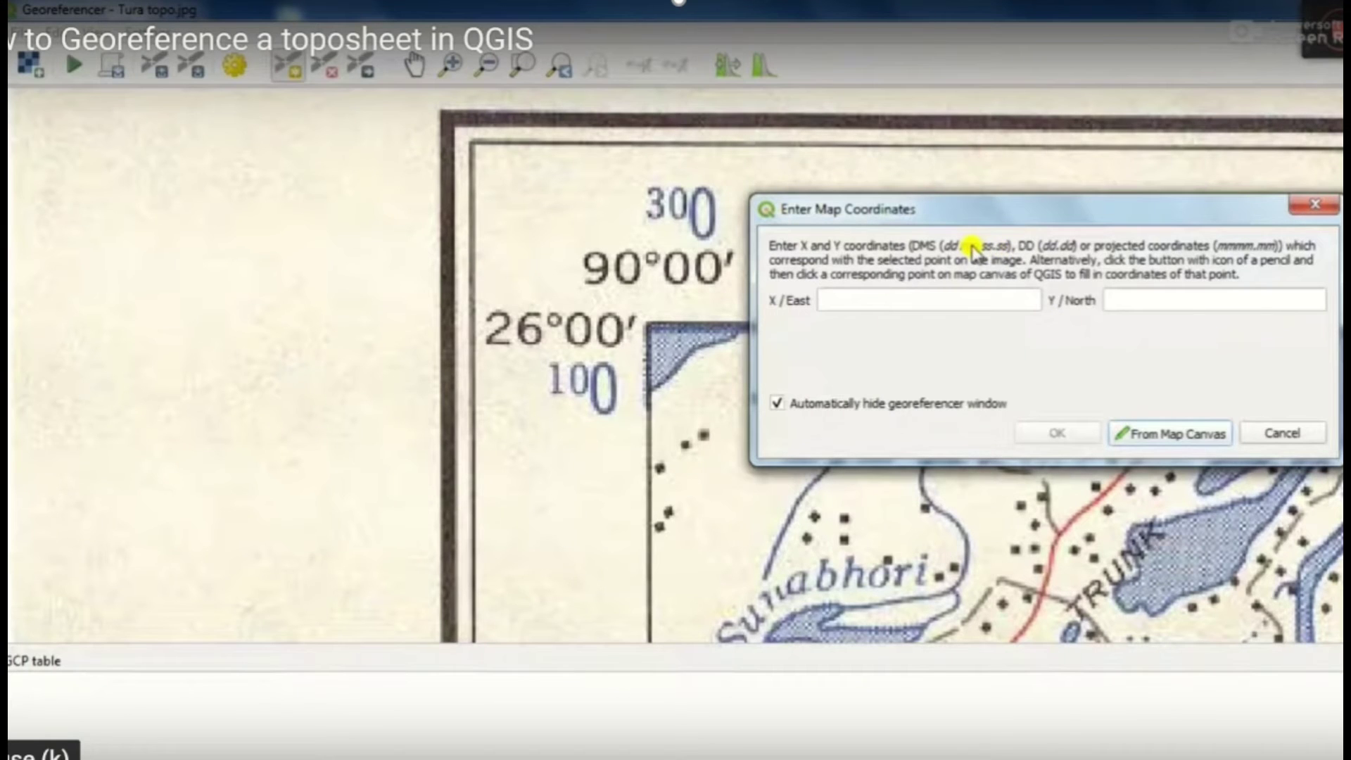
left_click(945, 295)
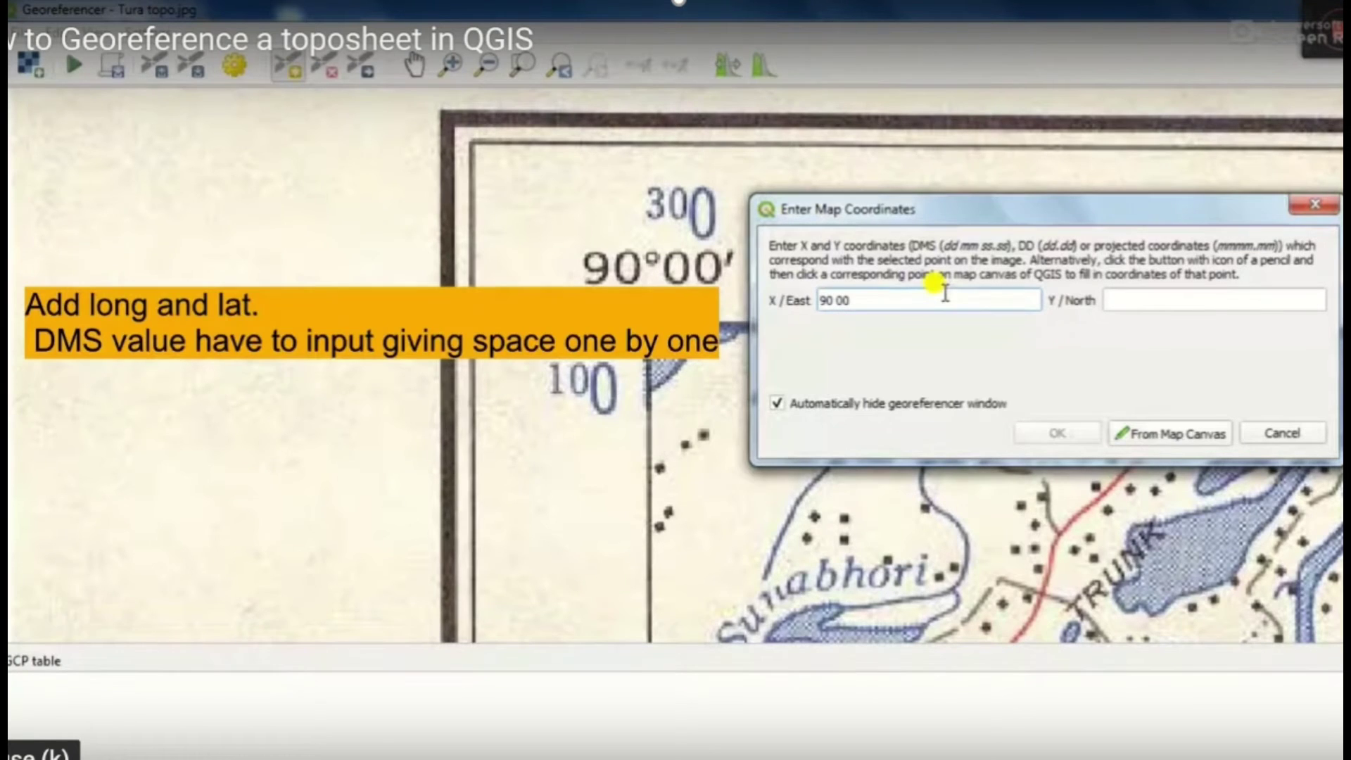
left_click(1166, 303)
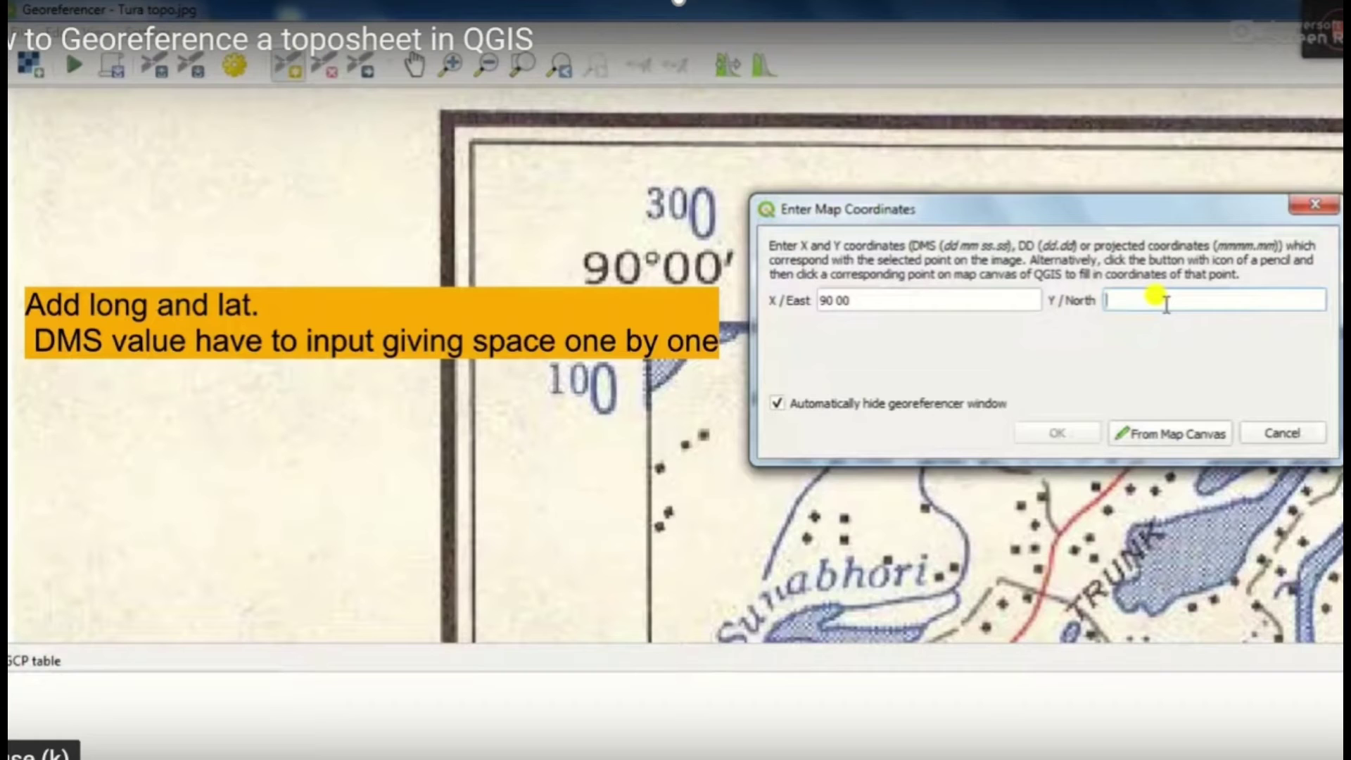
type("26 00")
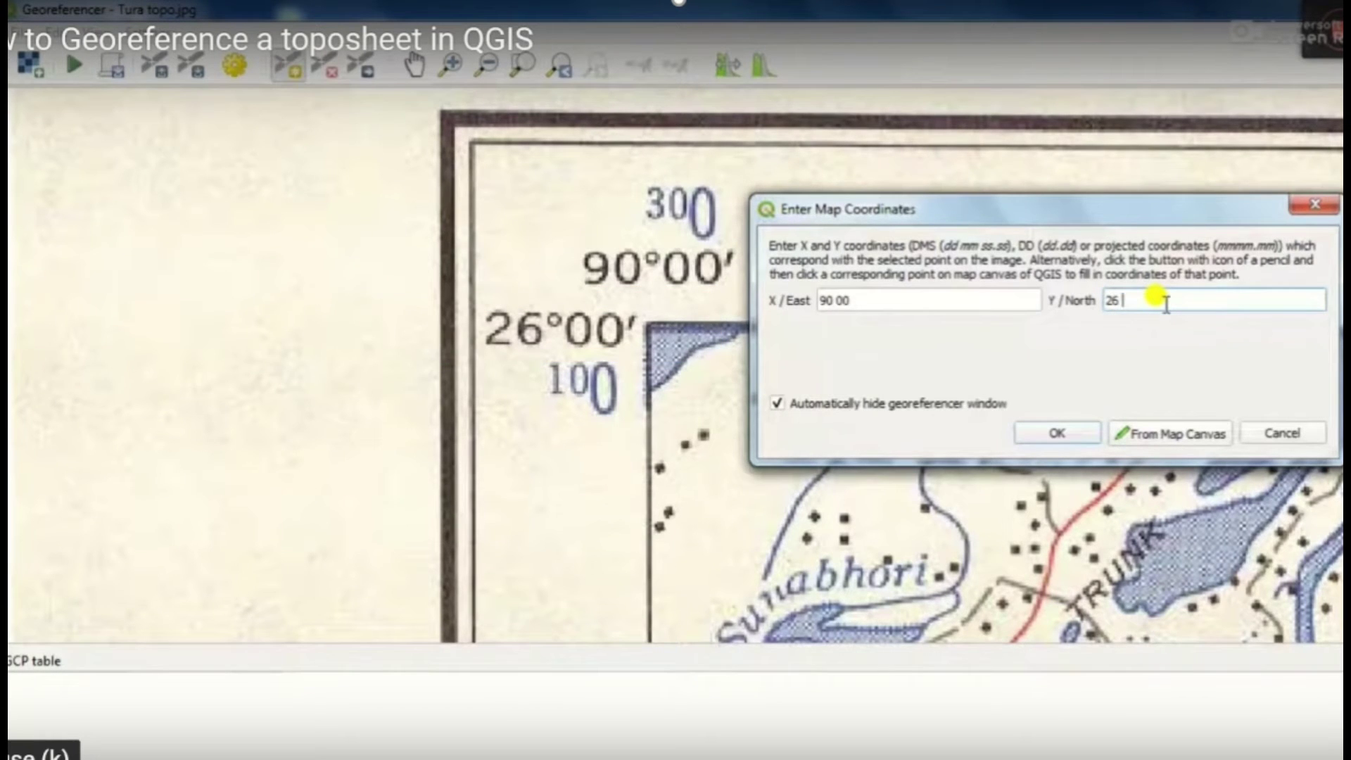
left_click(1035, 431)
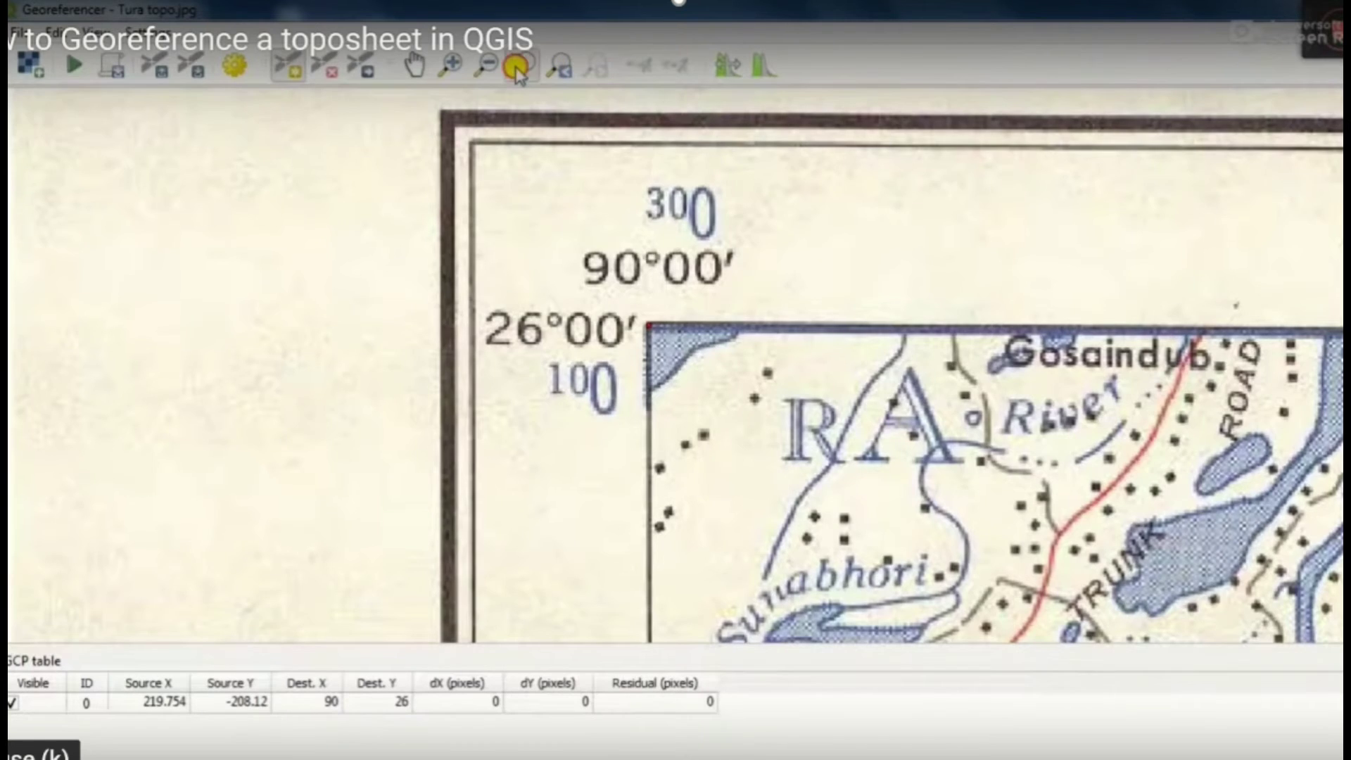
From the full extent, zoom closely onto the toposheet's top-right 26°00' grid corner.
left_click(558, 70)
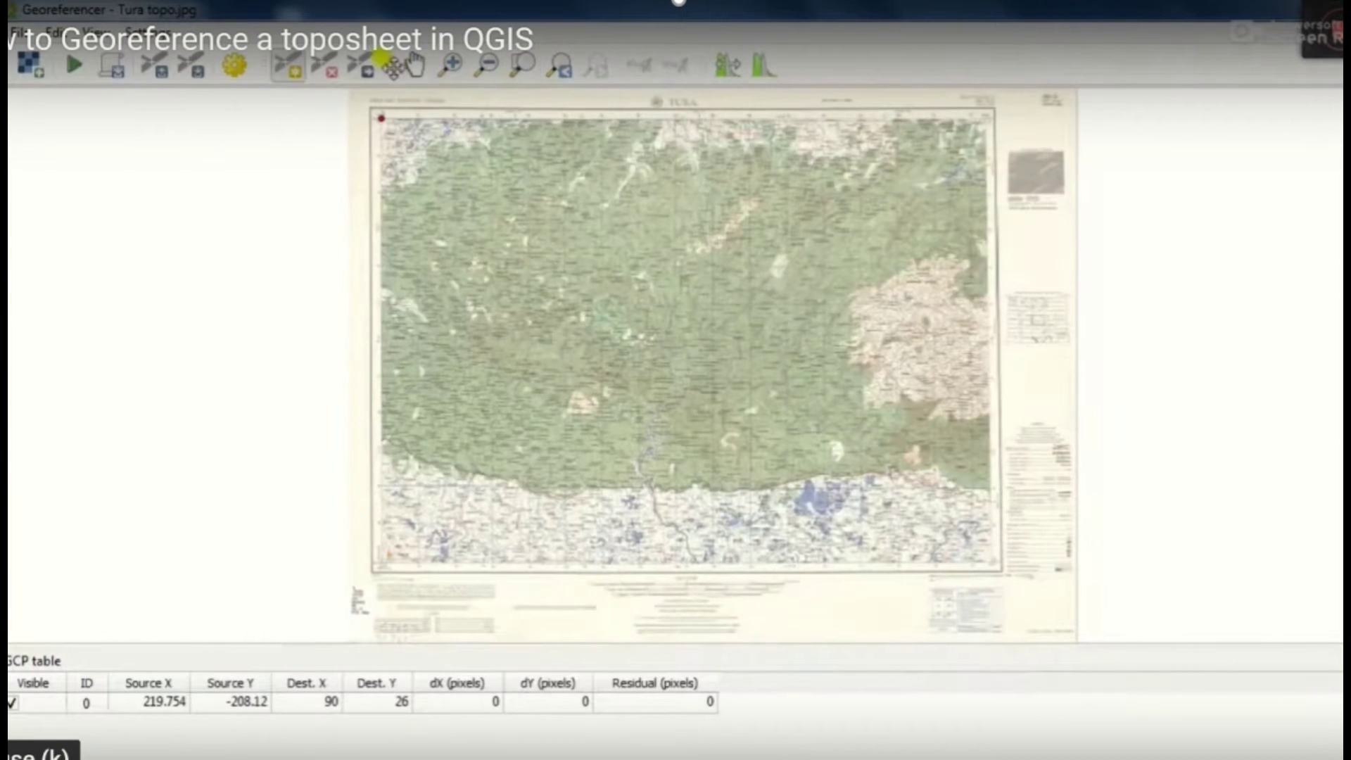
left_click(451, 65)
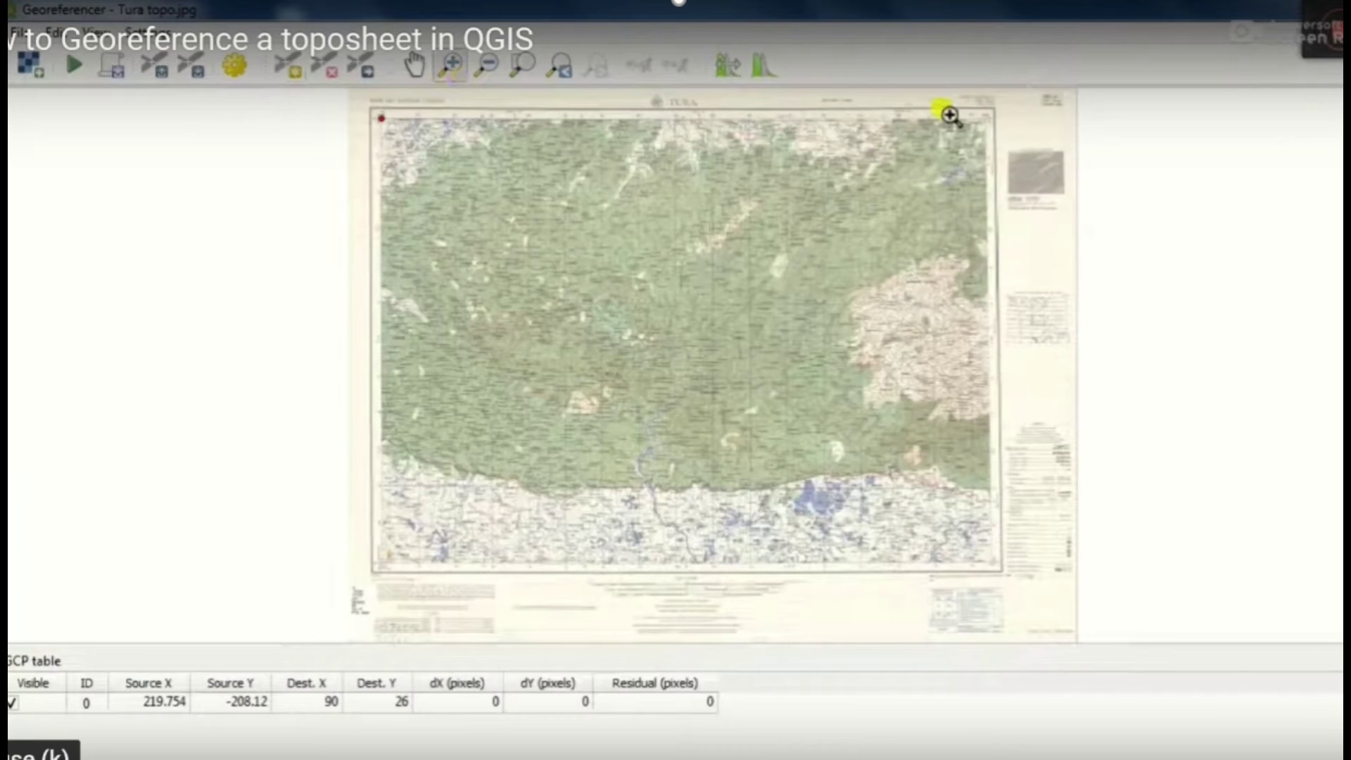
left_click_drag(949, 106, 1061, 184)
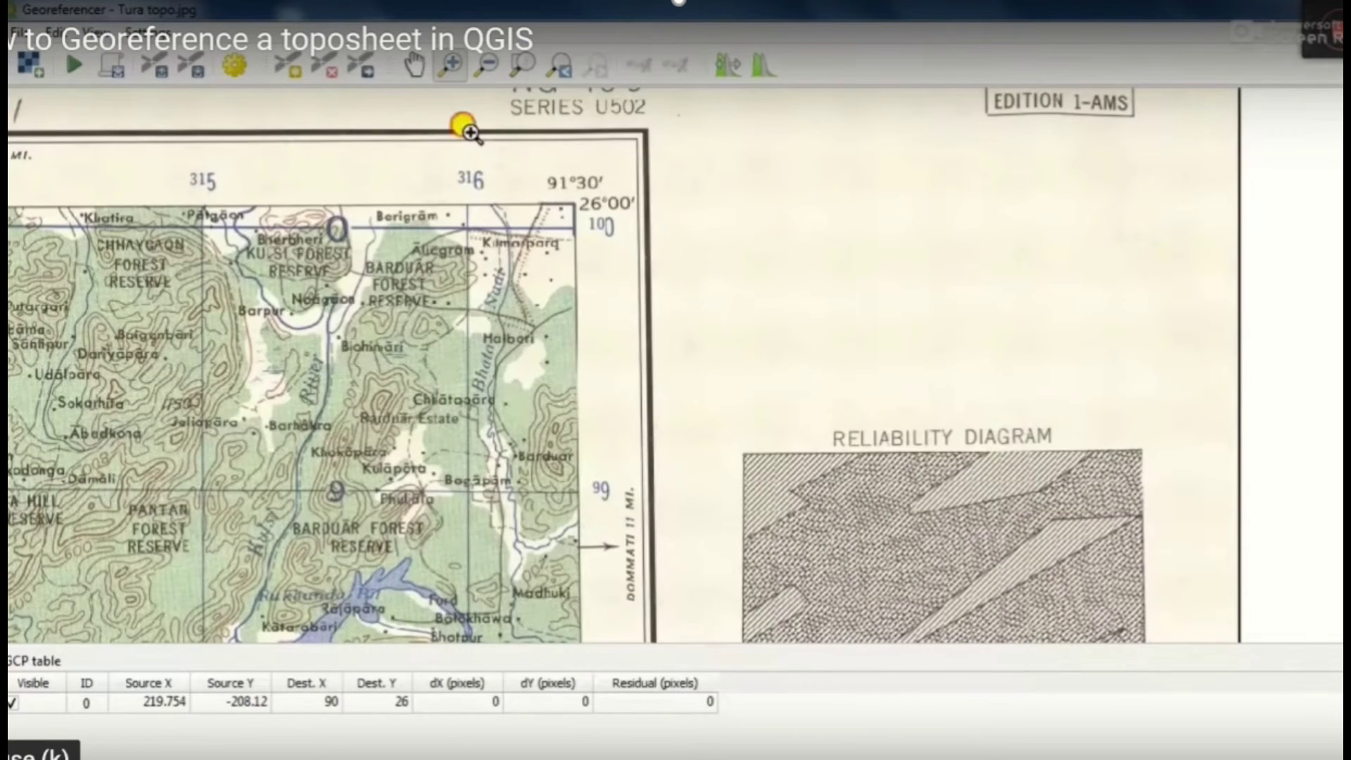
left_click_drag(464, 126, 760, 304)
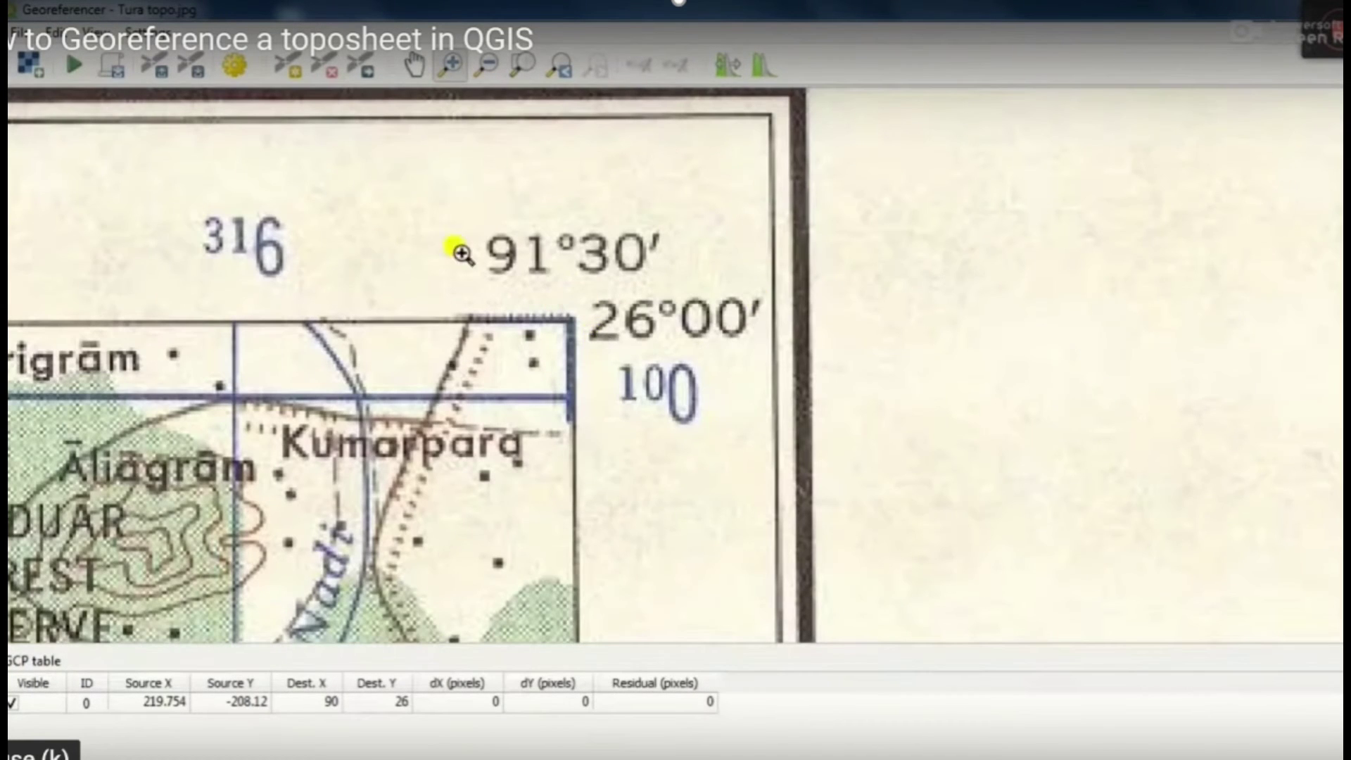
Place a control point on the top-right corner with X 91 30 and Y 26 00.
left_click(288, 66)
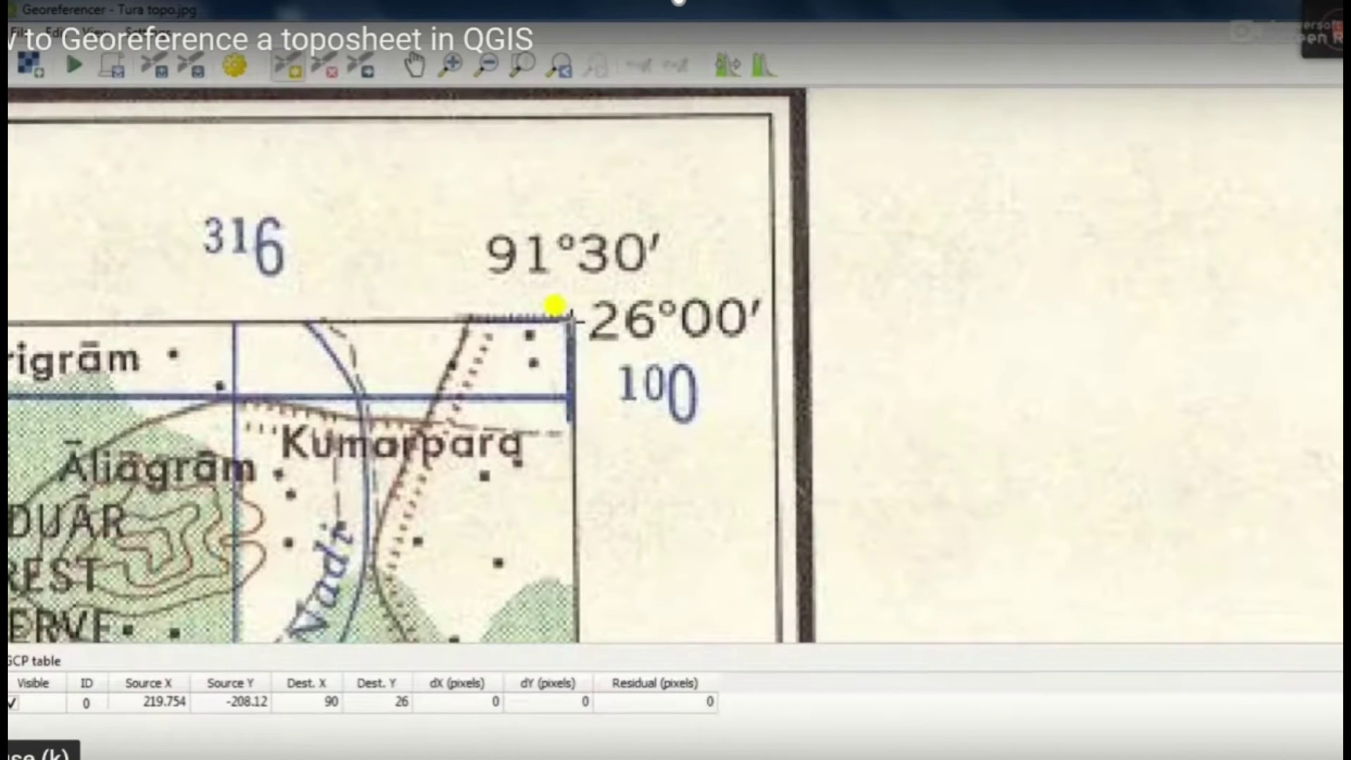
left_click(554, 307)
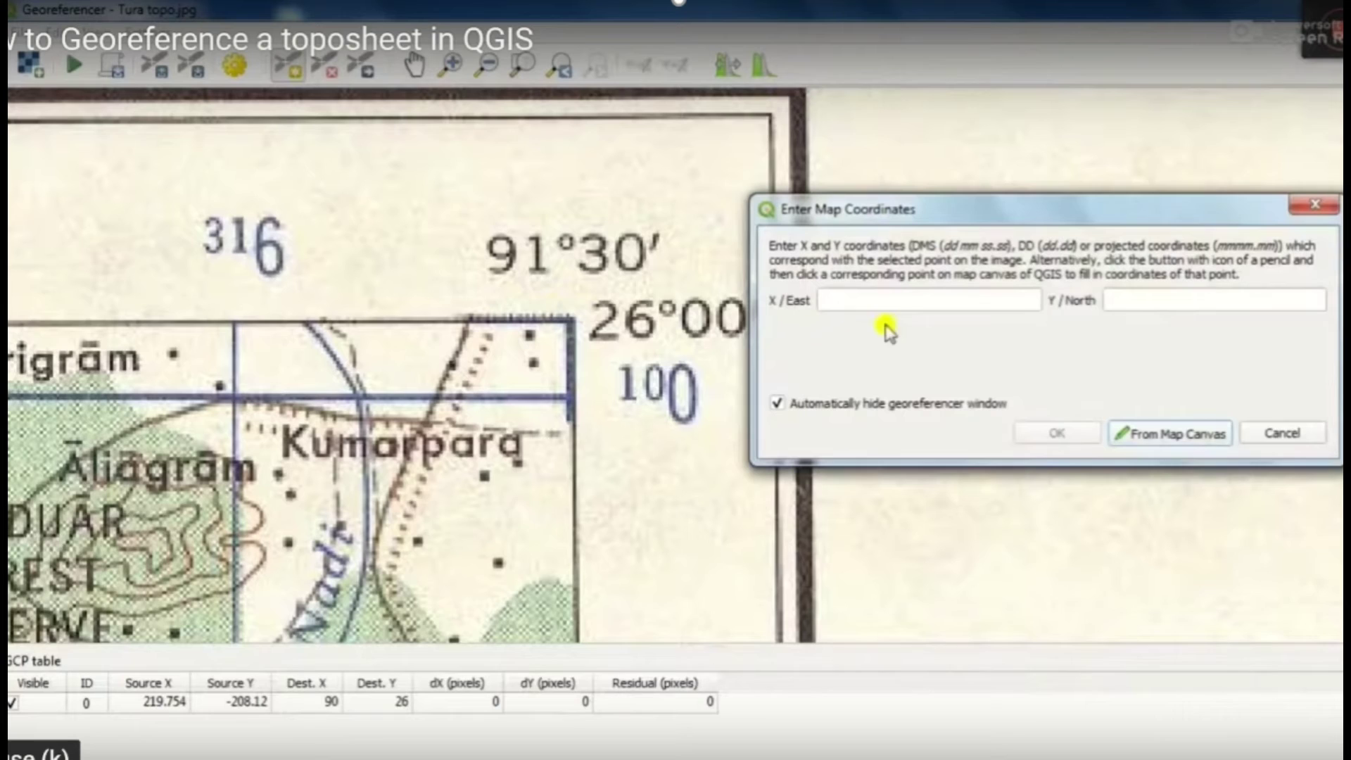
left_click(877, 301)
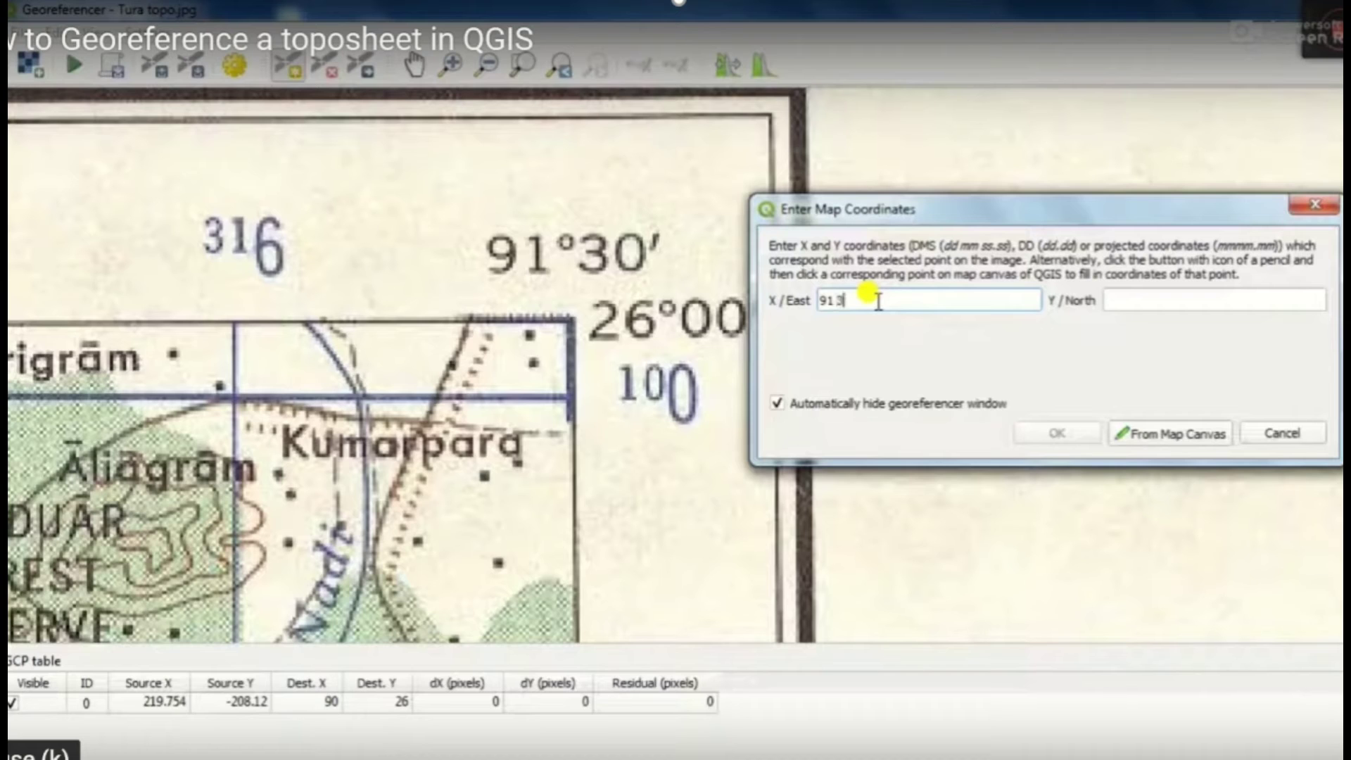
key("Tab")
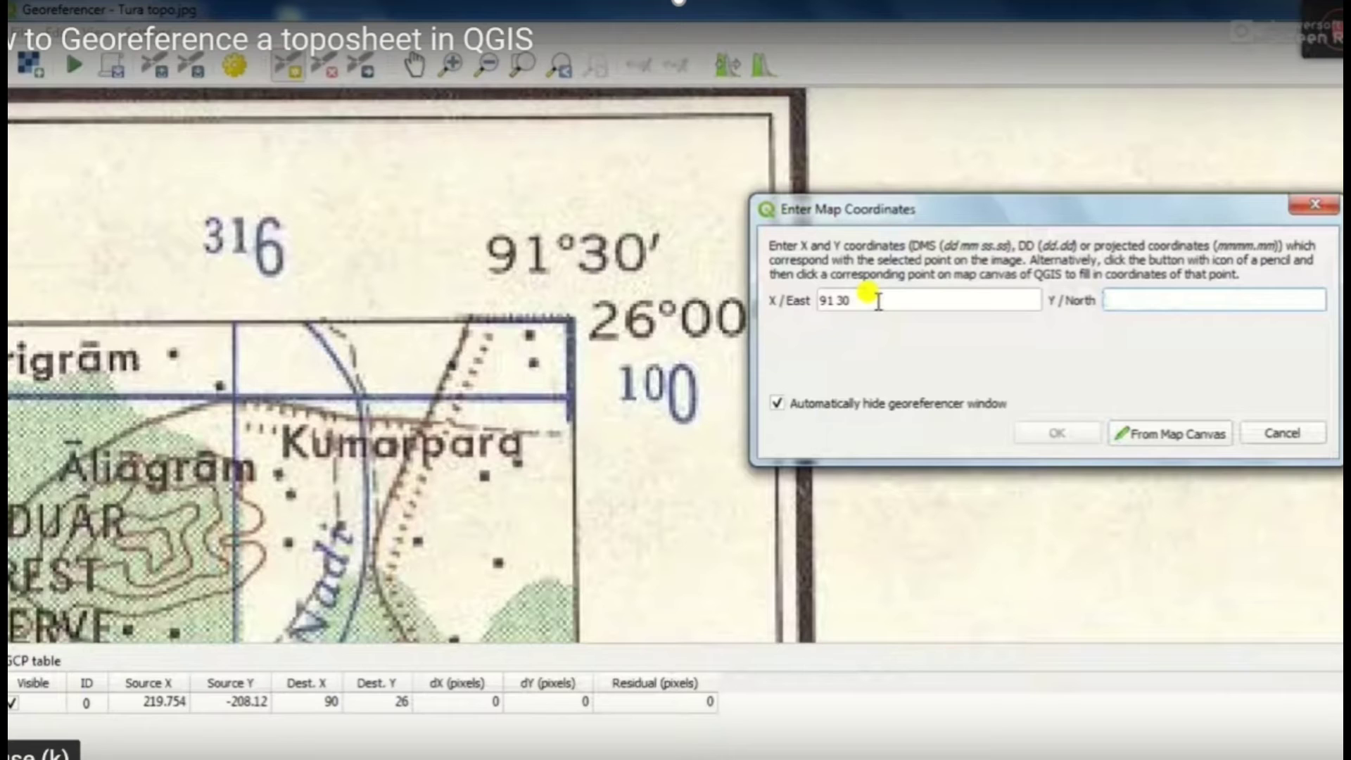
type("26 00")
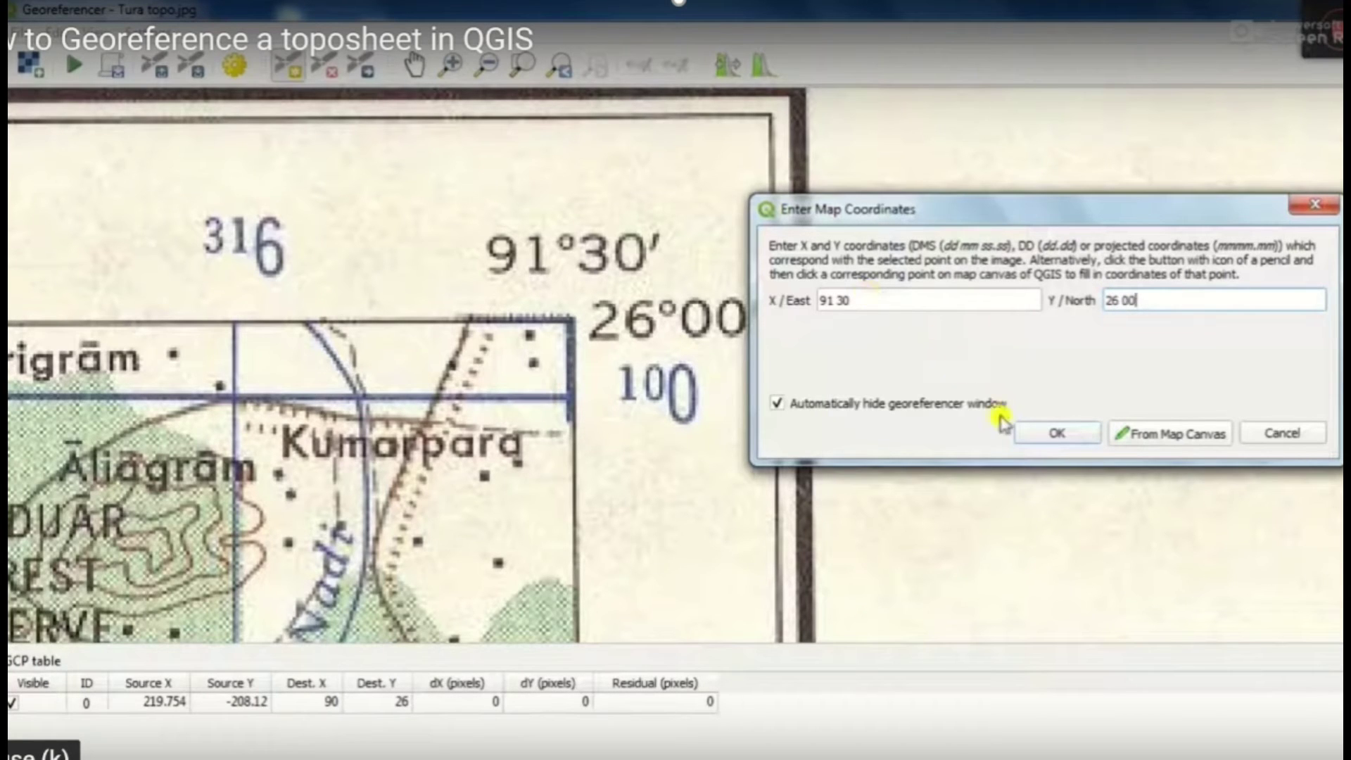
left_click(1058, 434)
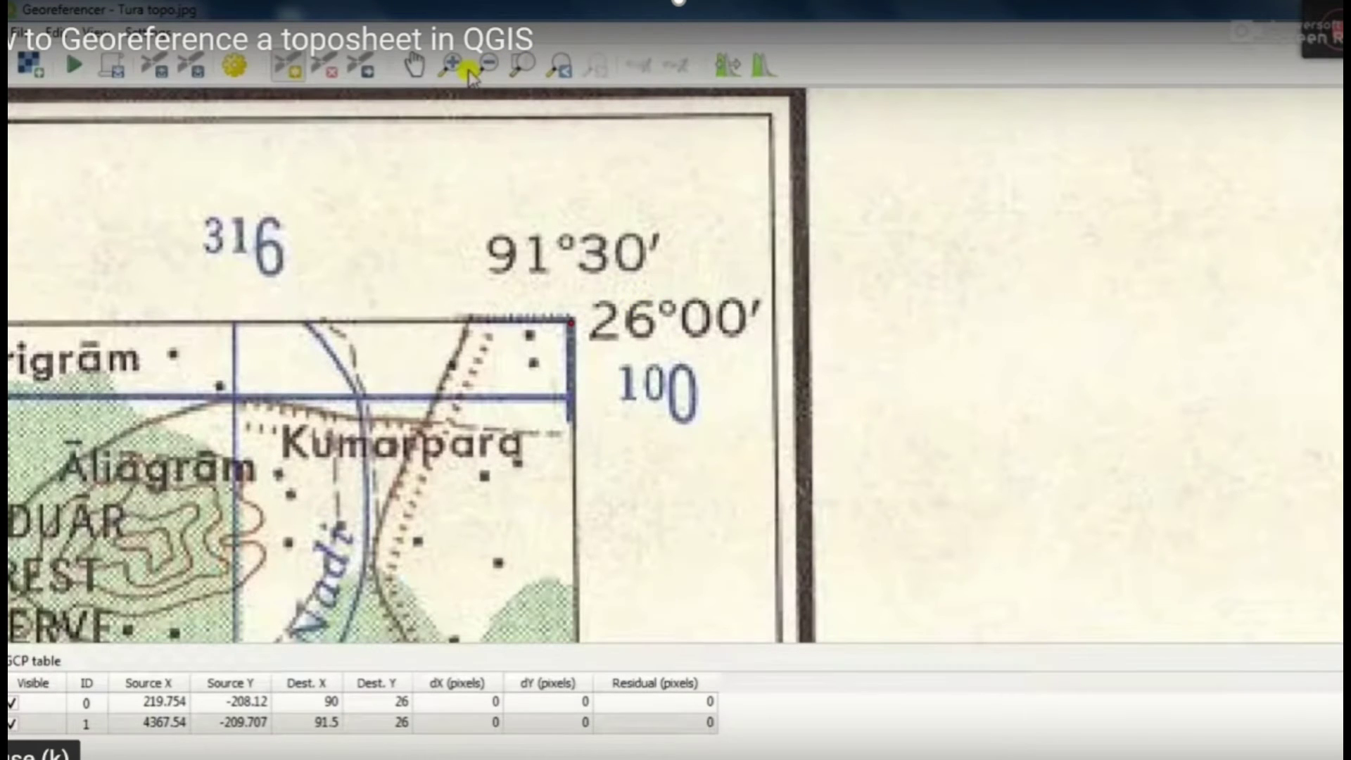
From the full extent, zoom closely onto the 91°30' / 25°00' lower-right corner.
left_click(524, 65)
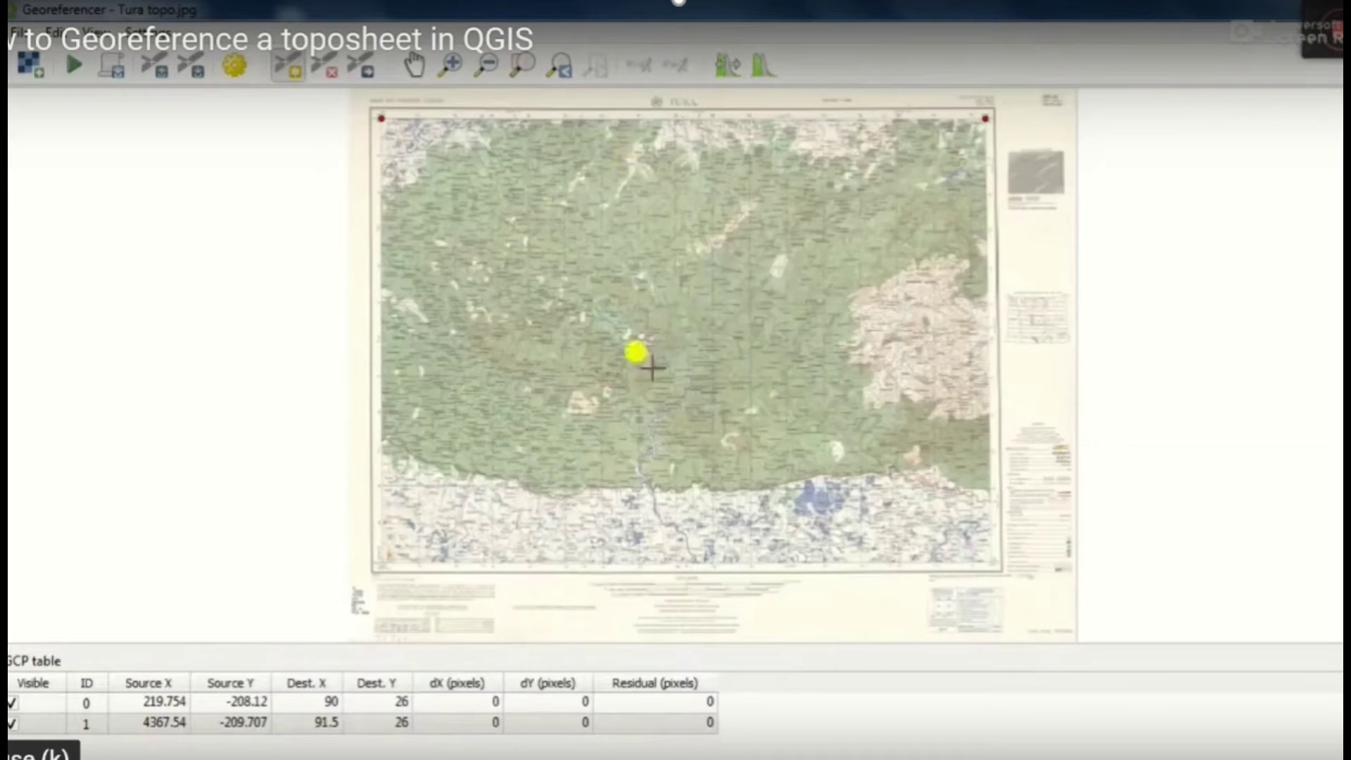
left_click(451, 64)
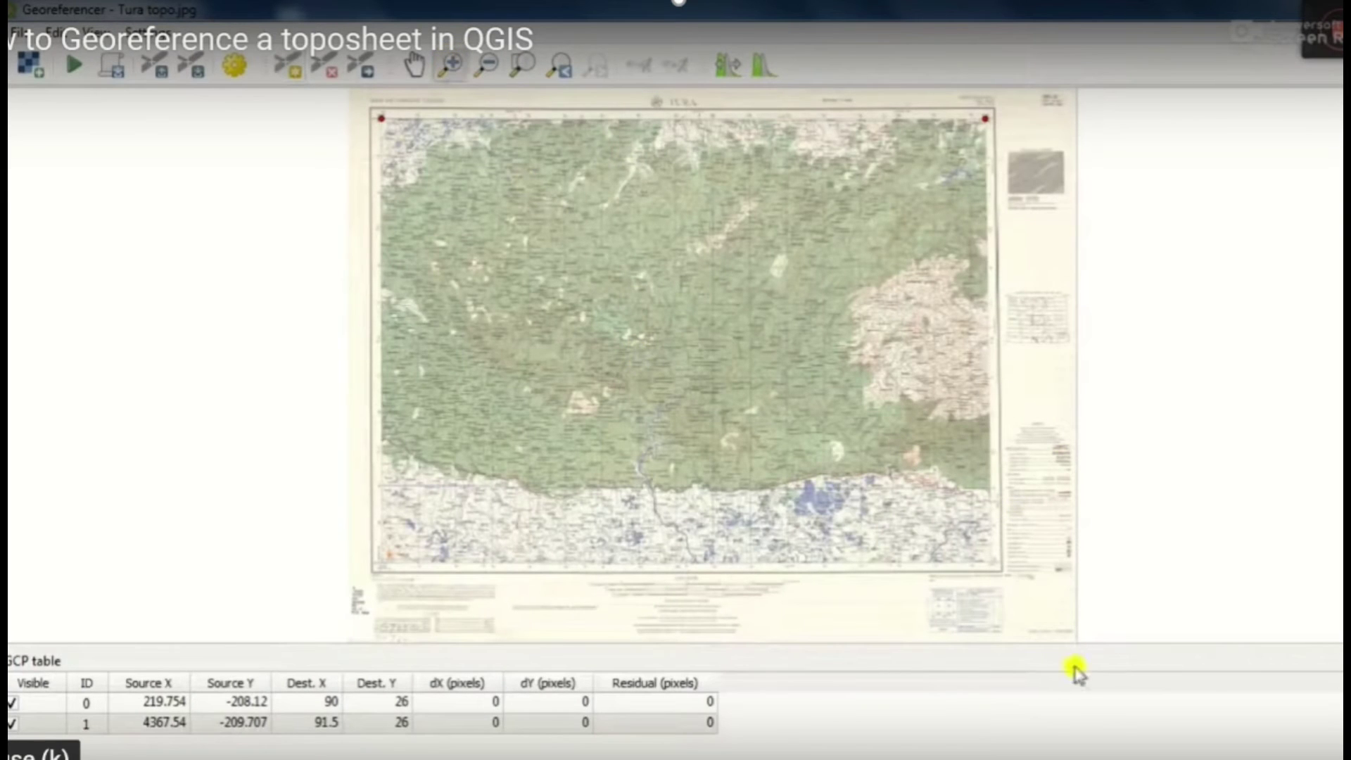
left_click_drag(939, 501, 1053, 603)
left_click(1053, 604)
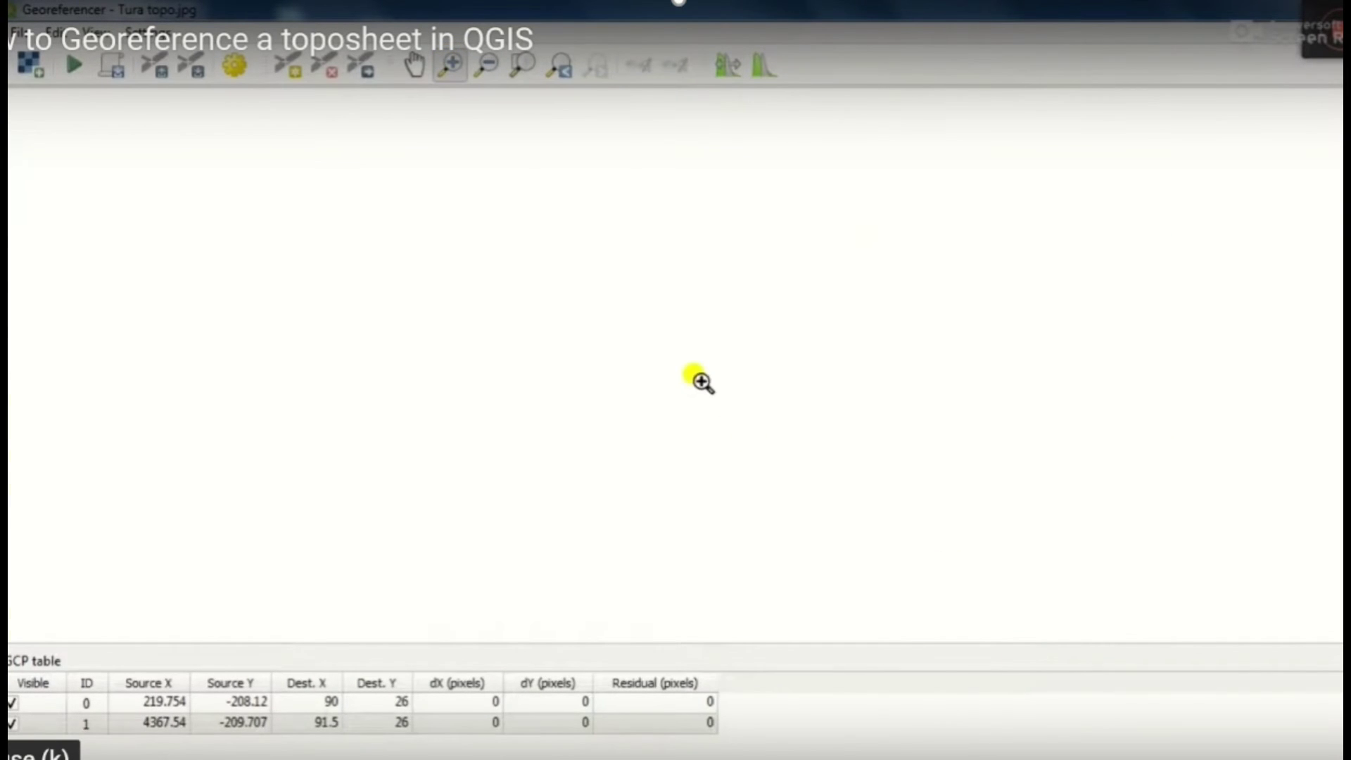
left_click_drag(564, 300, 729, 438)
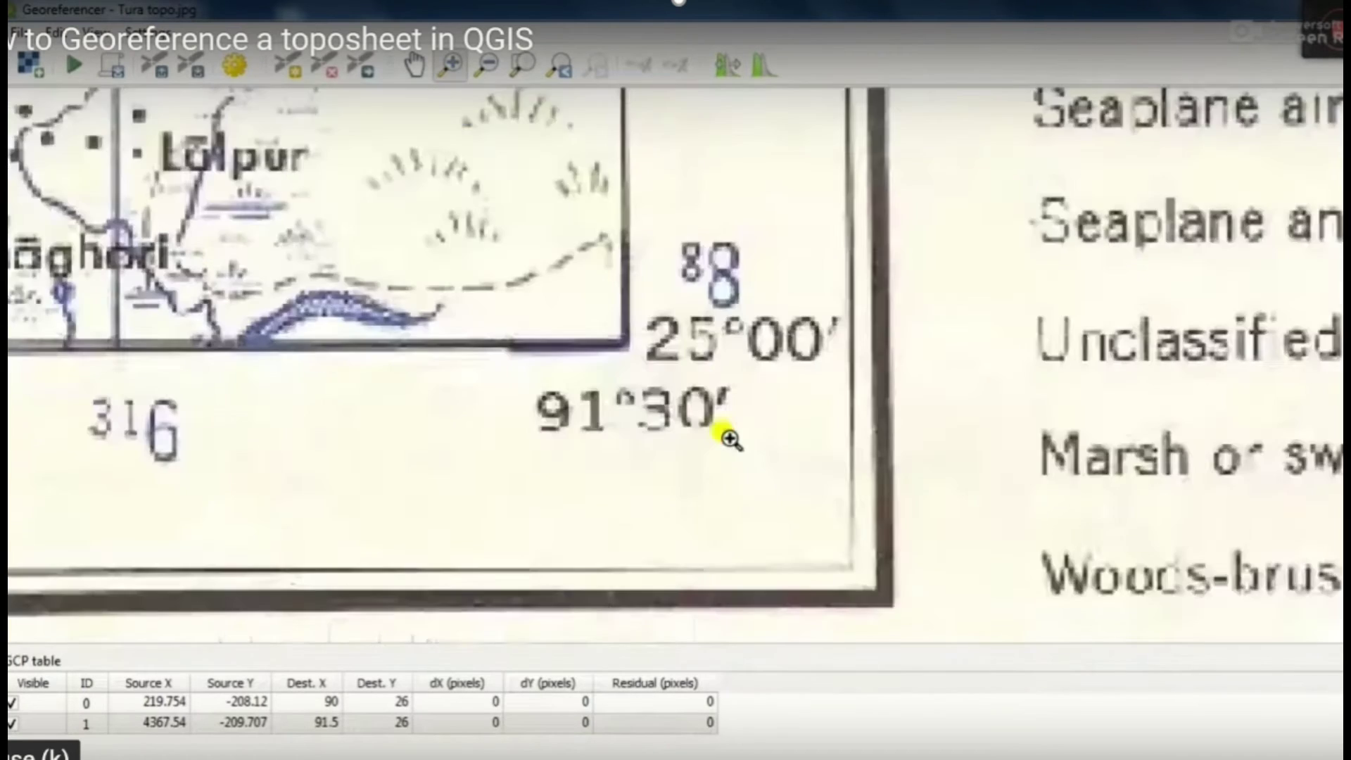
Place a control point on the bottom-right corner at X 91 30, Y 25 00, then show the full sheet.
key("ctrl+a")
left_click(705, 437)
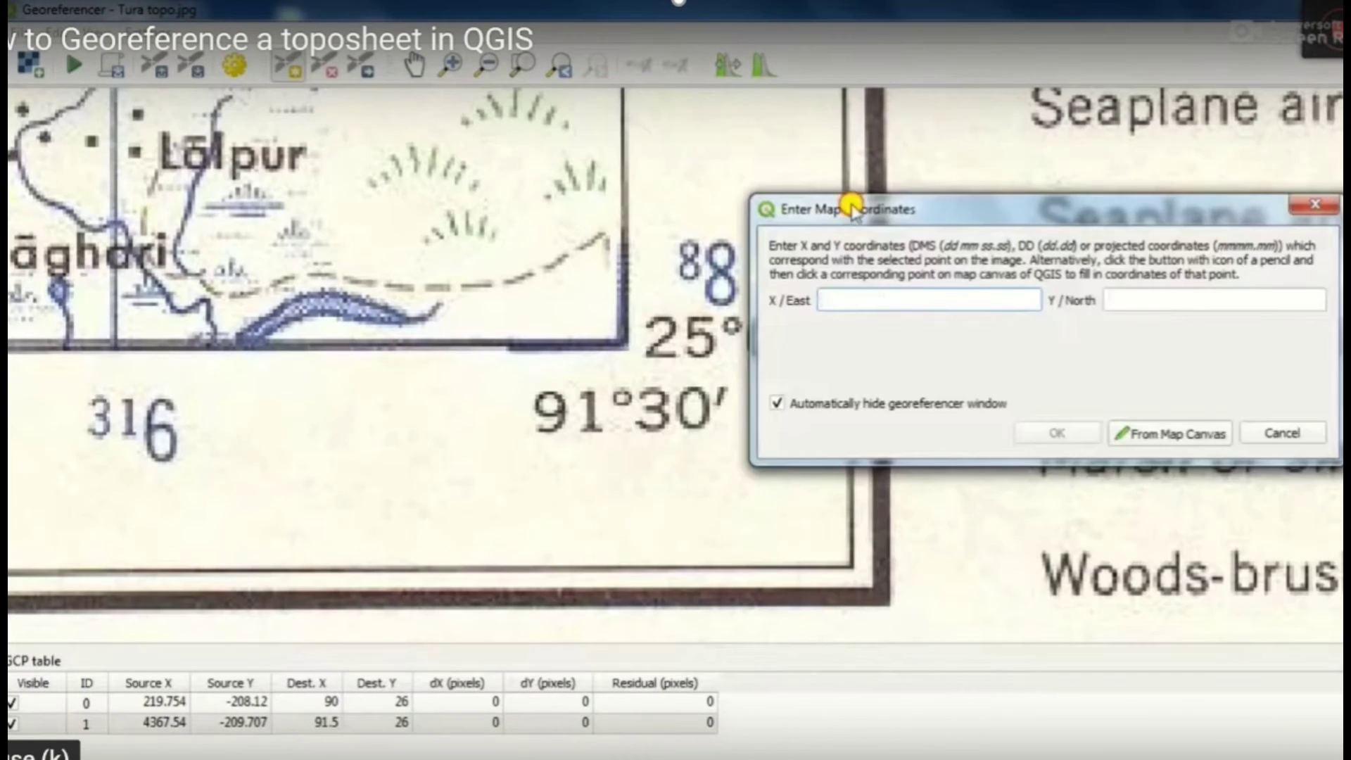
left_click_drag(851, 208, 906, 107)
type("91 30")
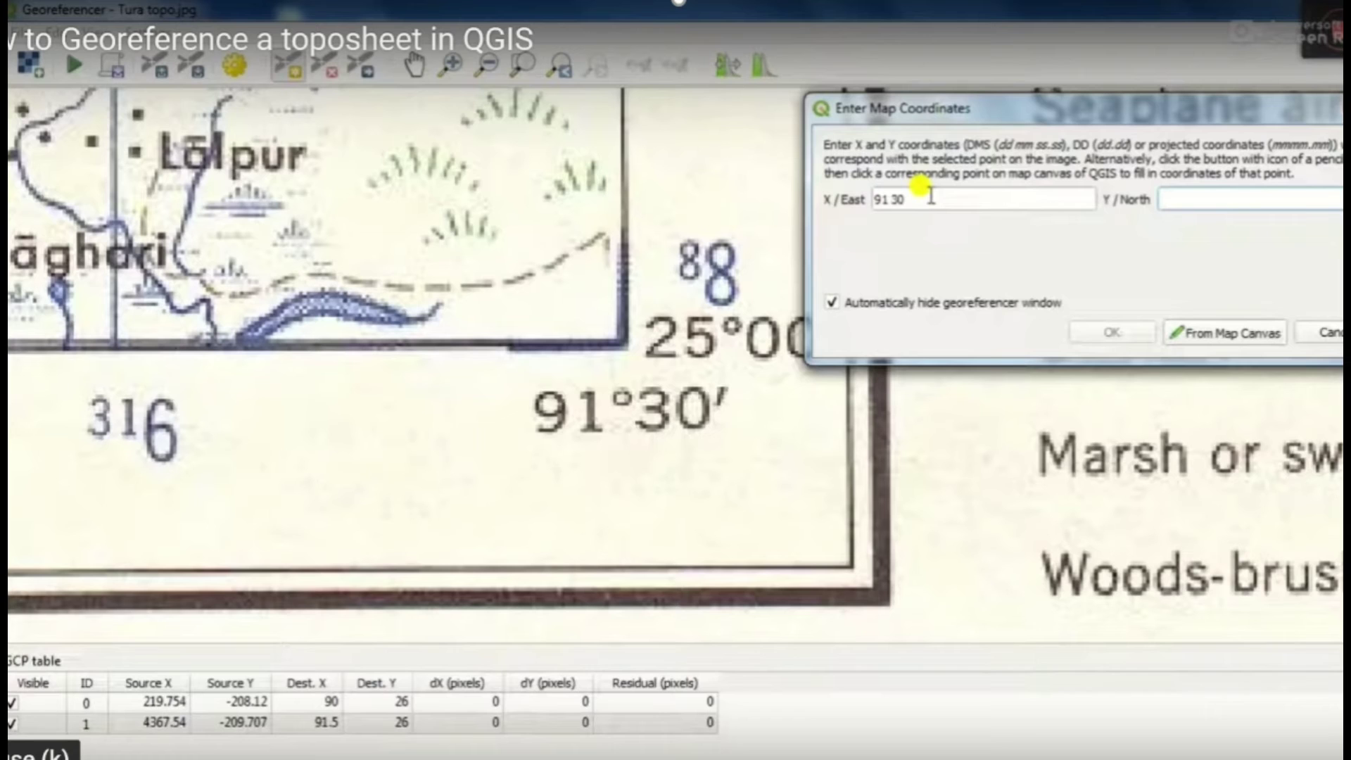
type("25 00")
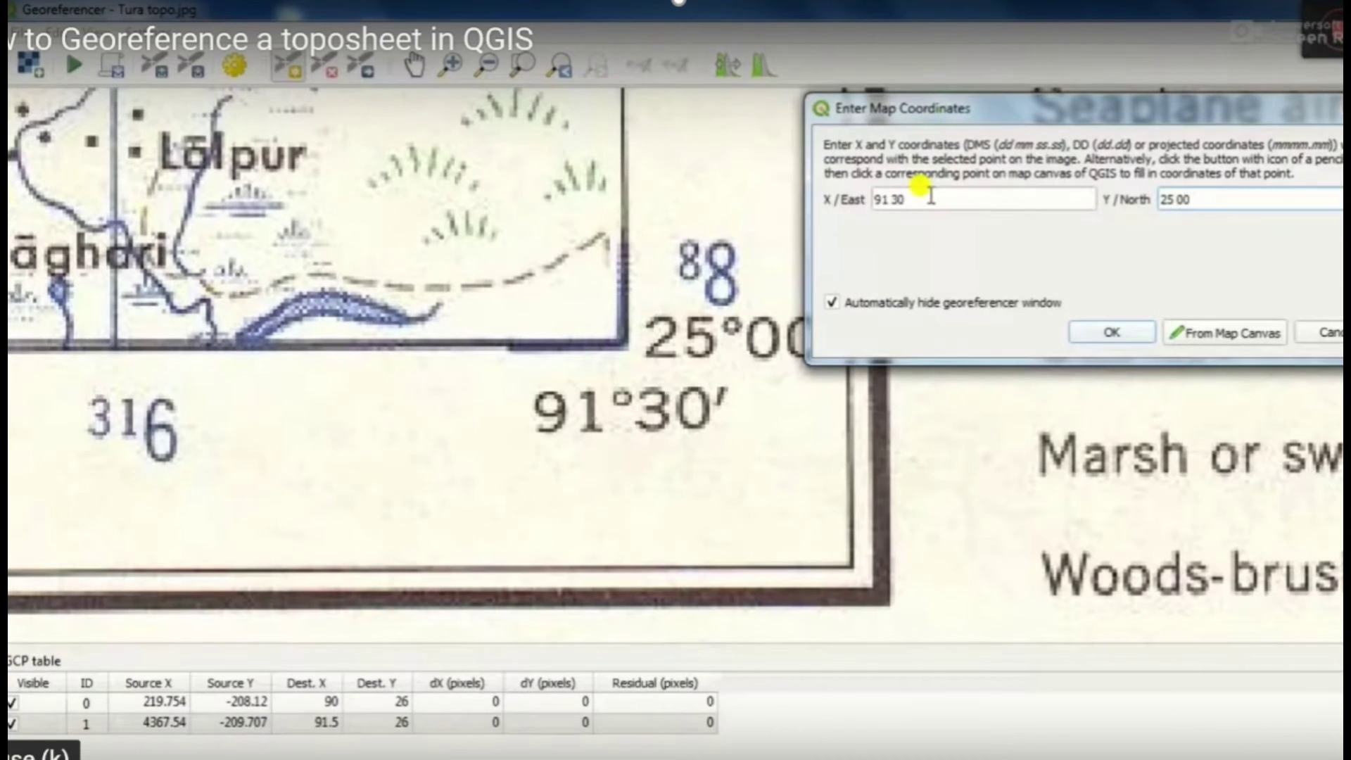
left_click(1111, 335)
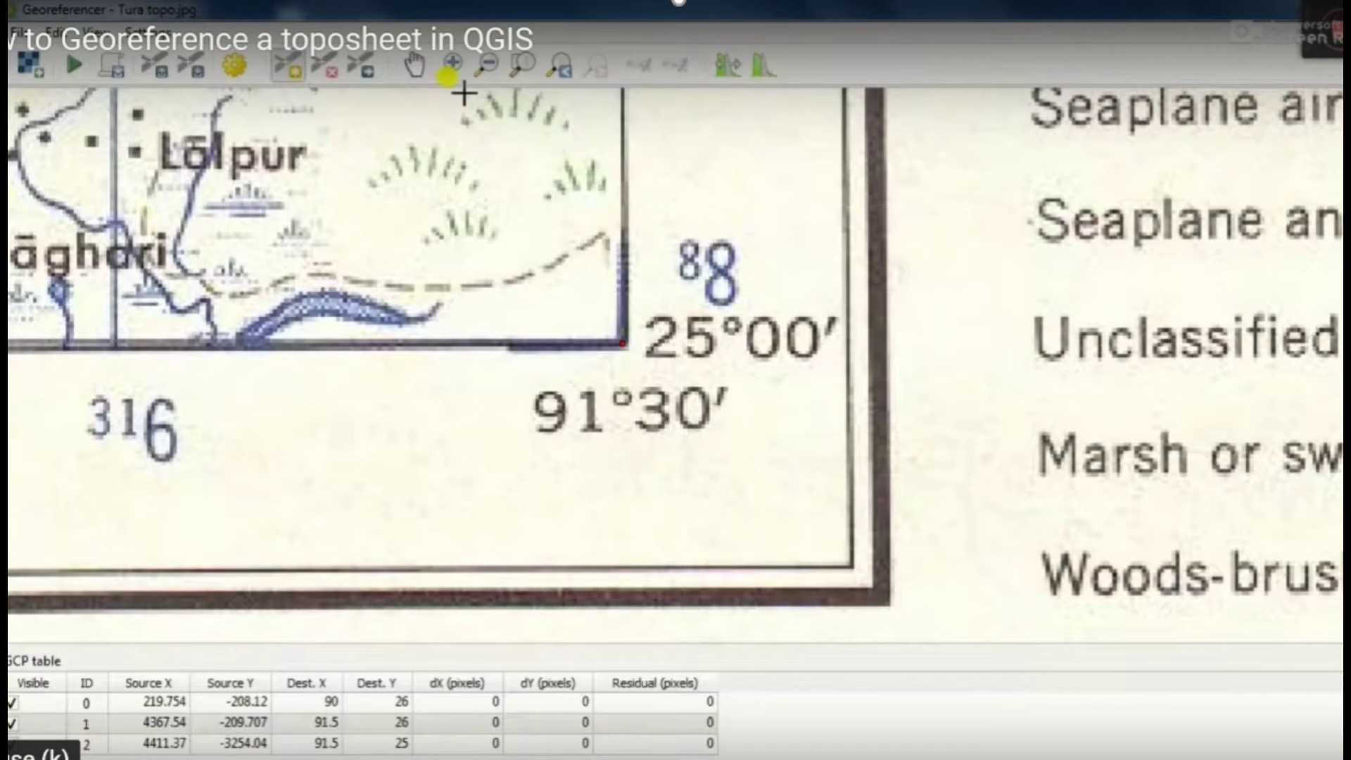
left_click(523, 64)
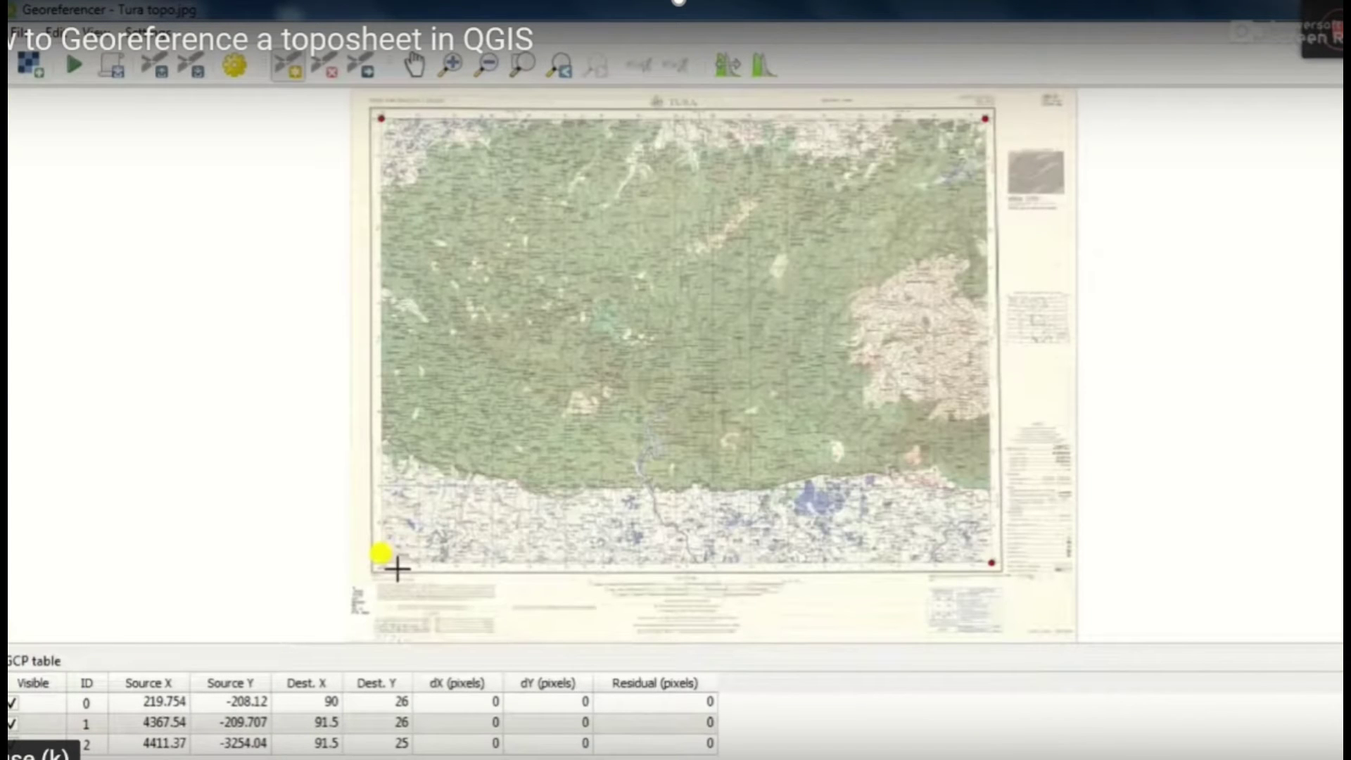
Zoom closely onto the toposheet's lower-left grid corner near SHERPUR.
left_click(446, 64)
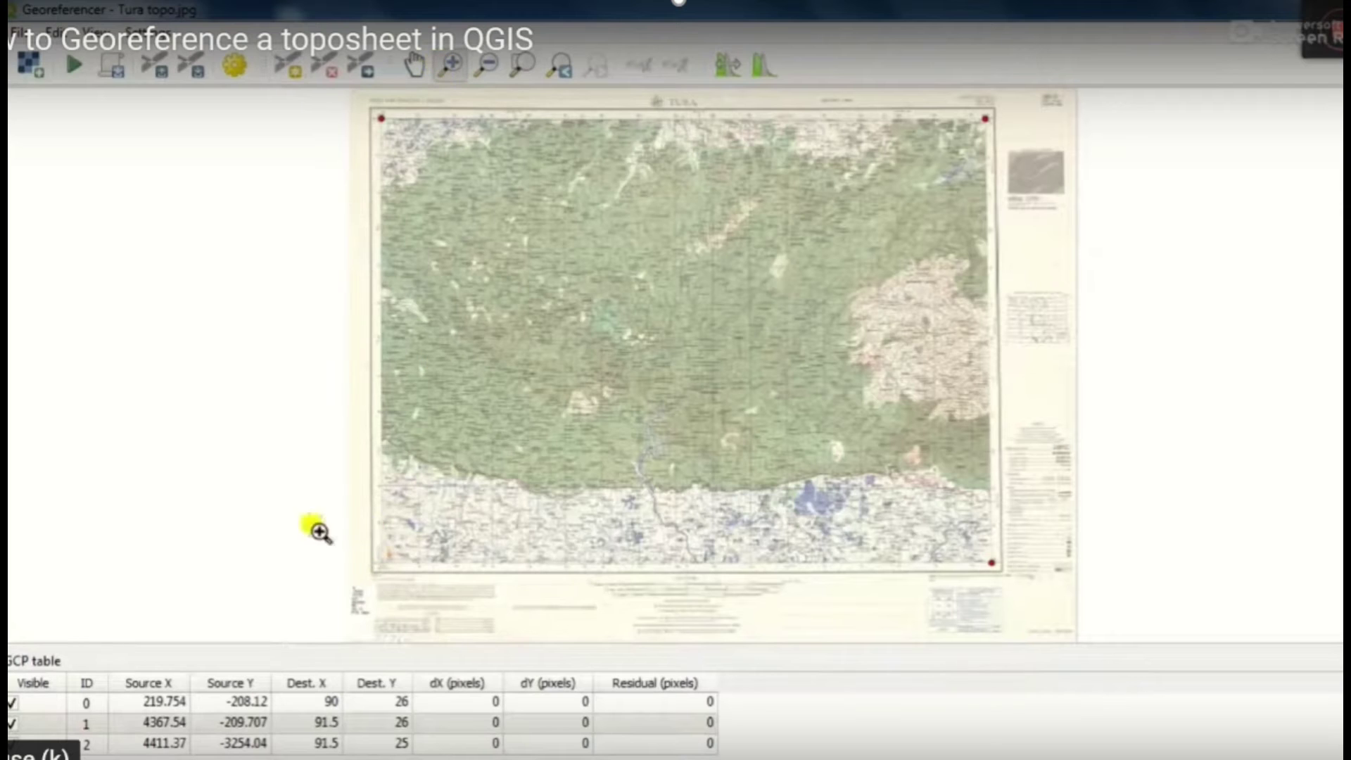
left_click_drag(326, 525, 476, 615)
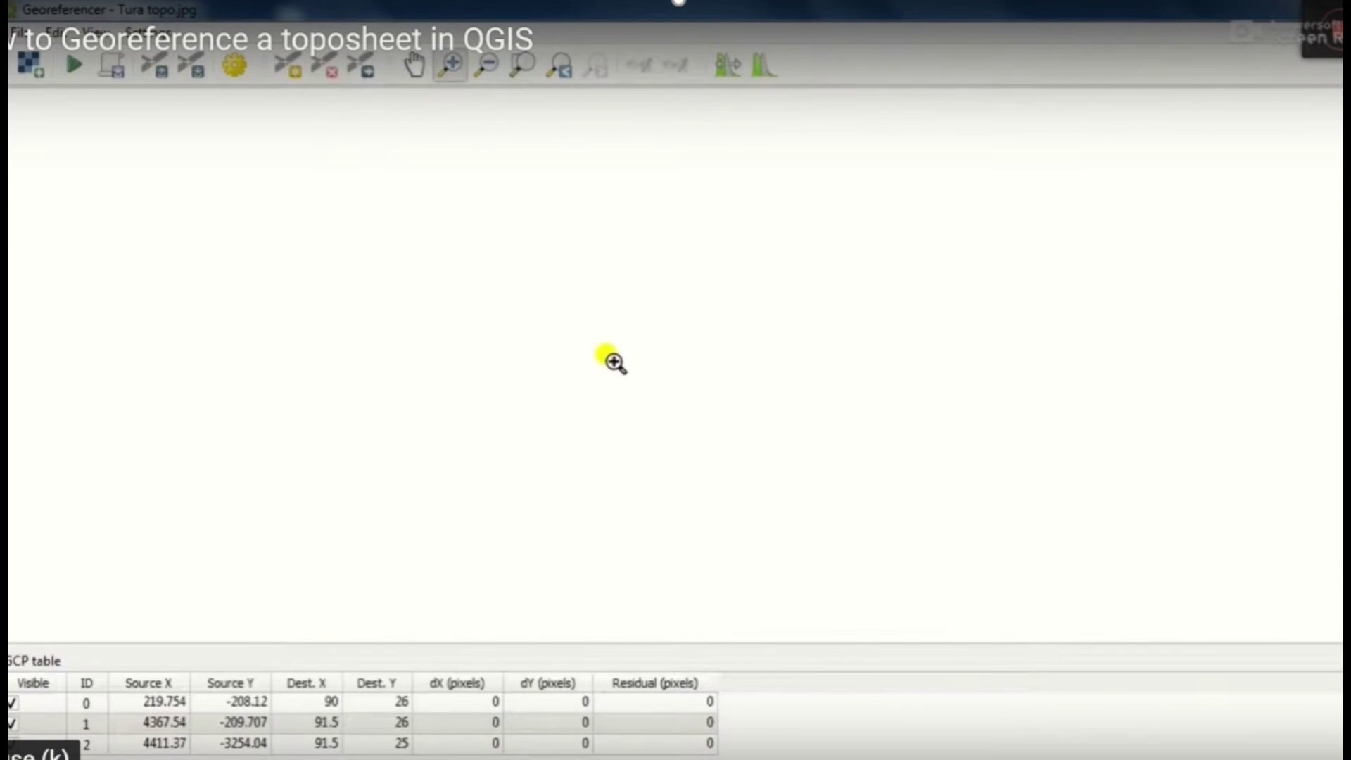
left_click_drag(480, 222, 687, 392)
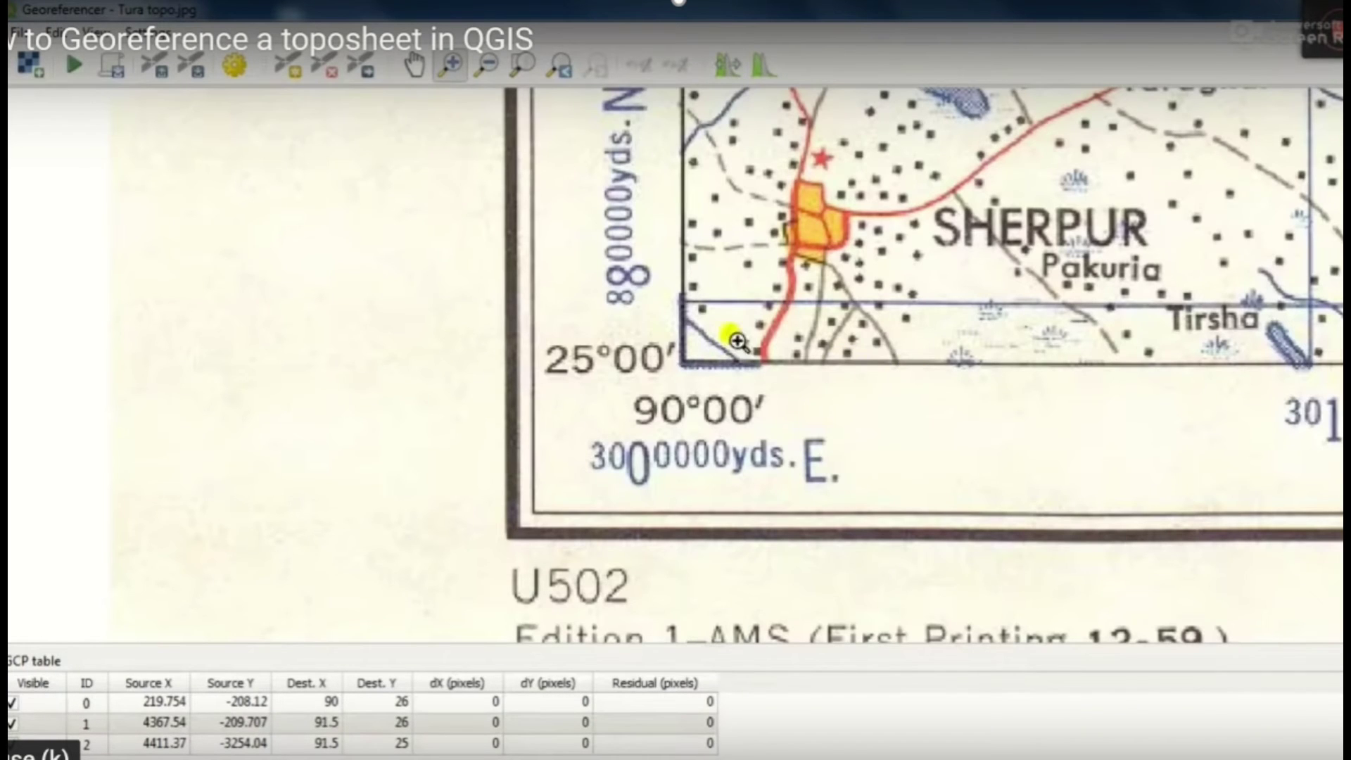
Place a control point on the bottom-left corner at X 90 00, Y 25 00, then show the full sheet.
left_click(288, 67)
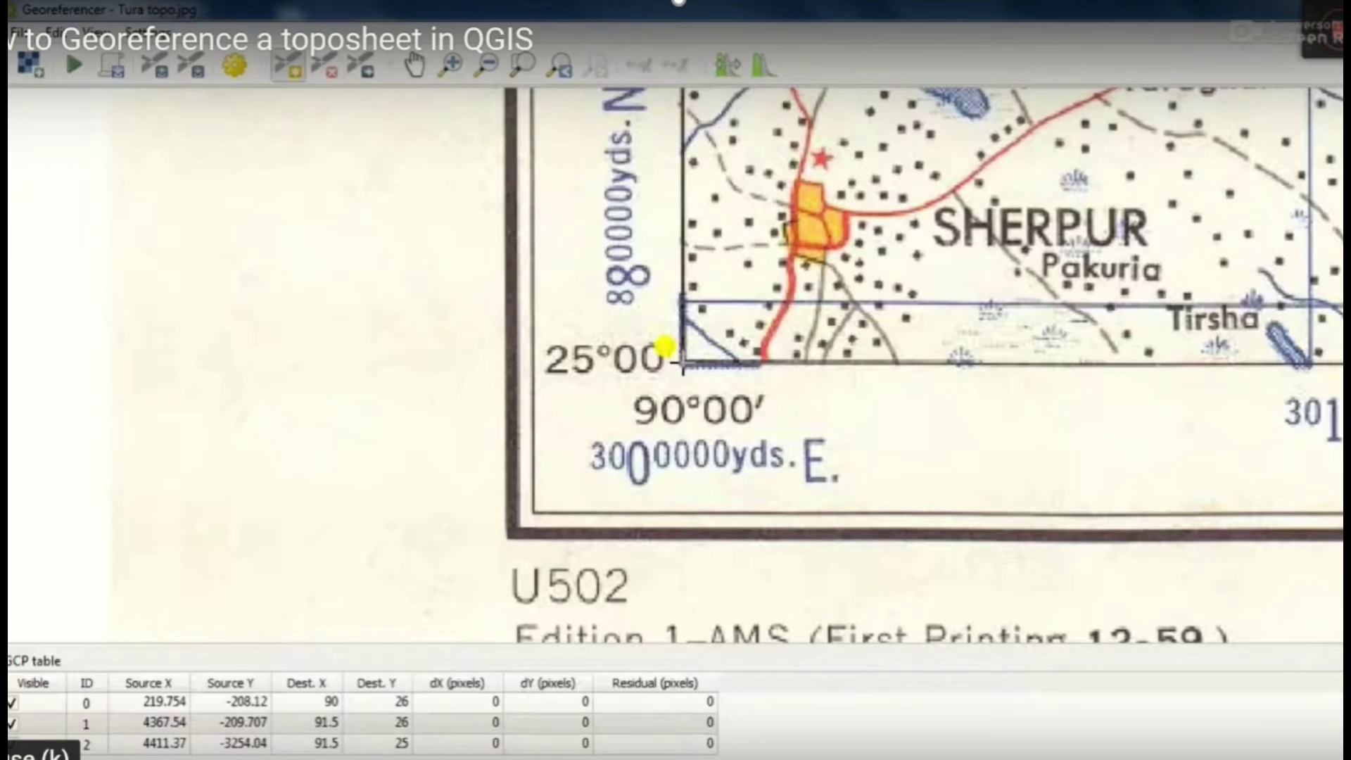
left_click(663, 346)
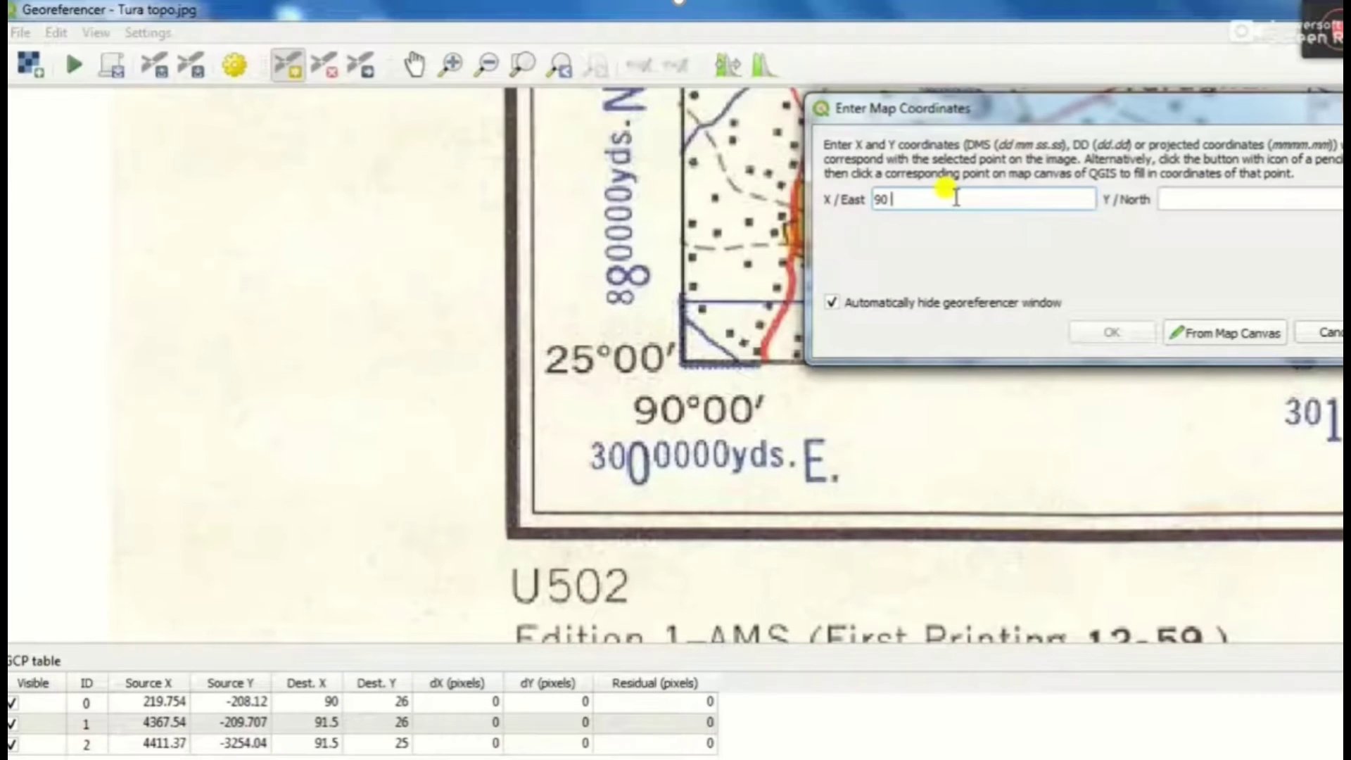
key("Tab")
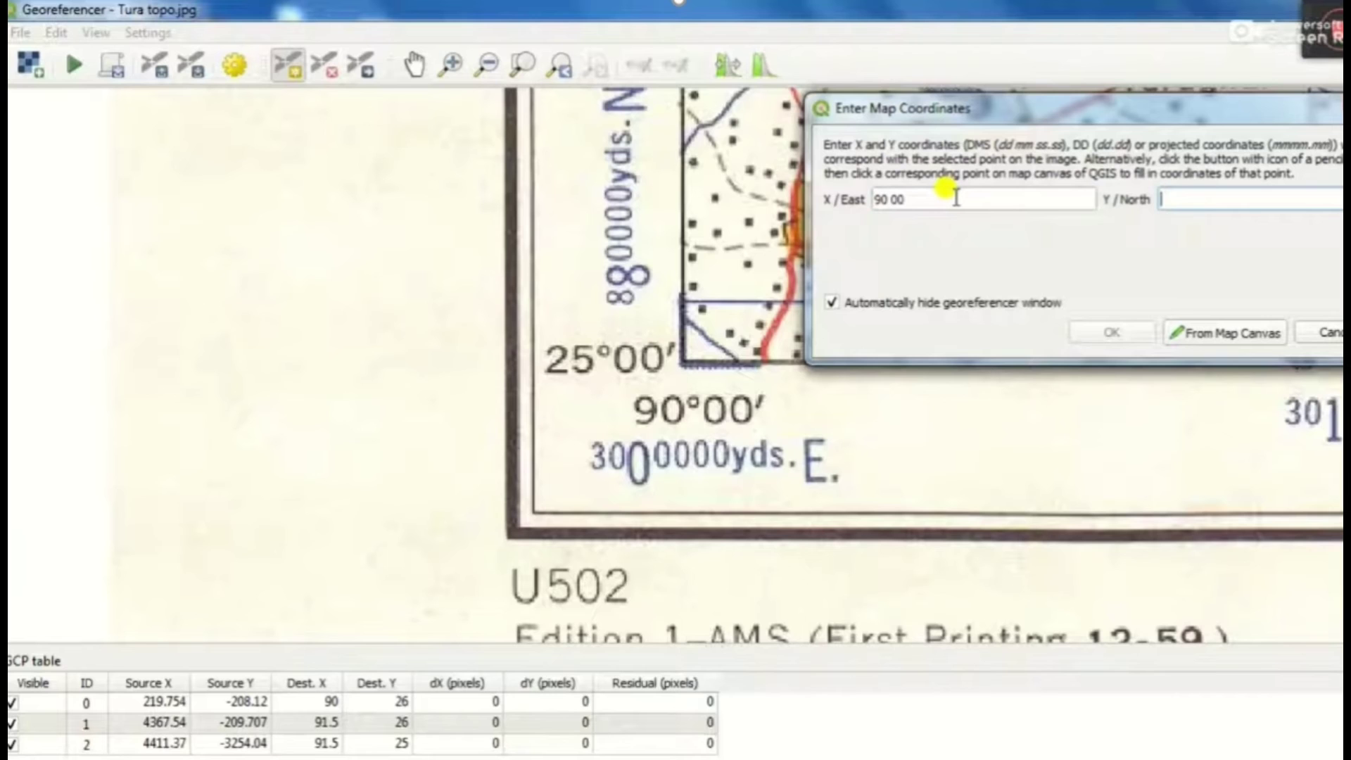
type("25 00")
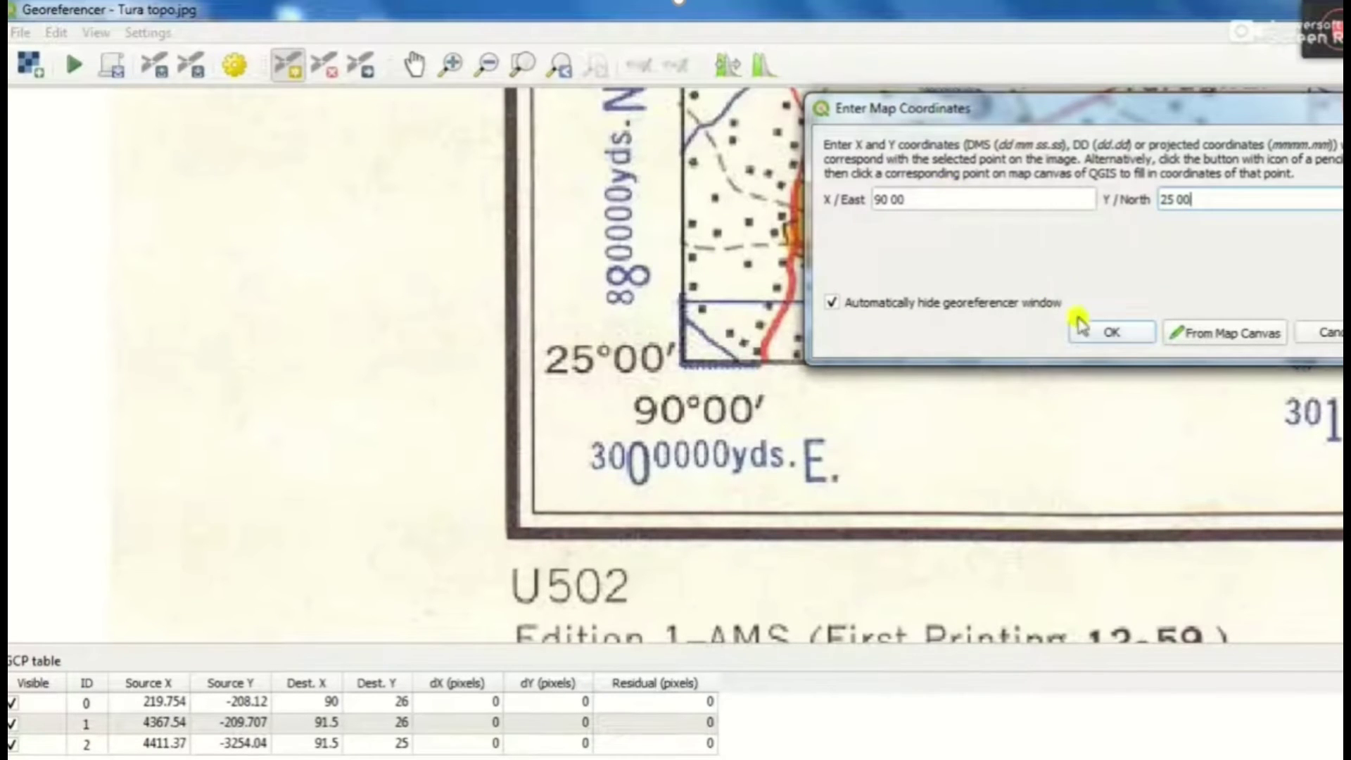
left_click(1109, 333)
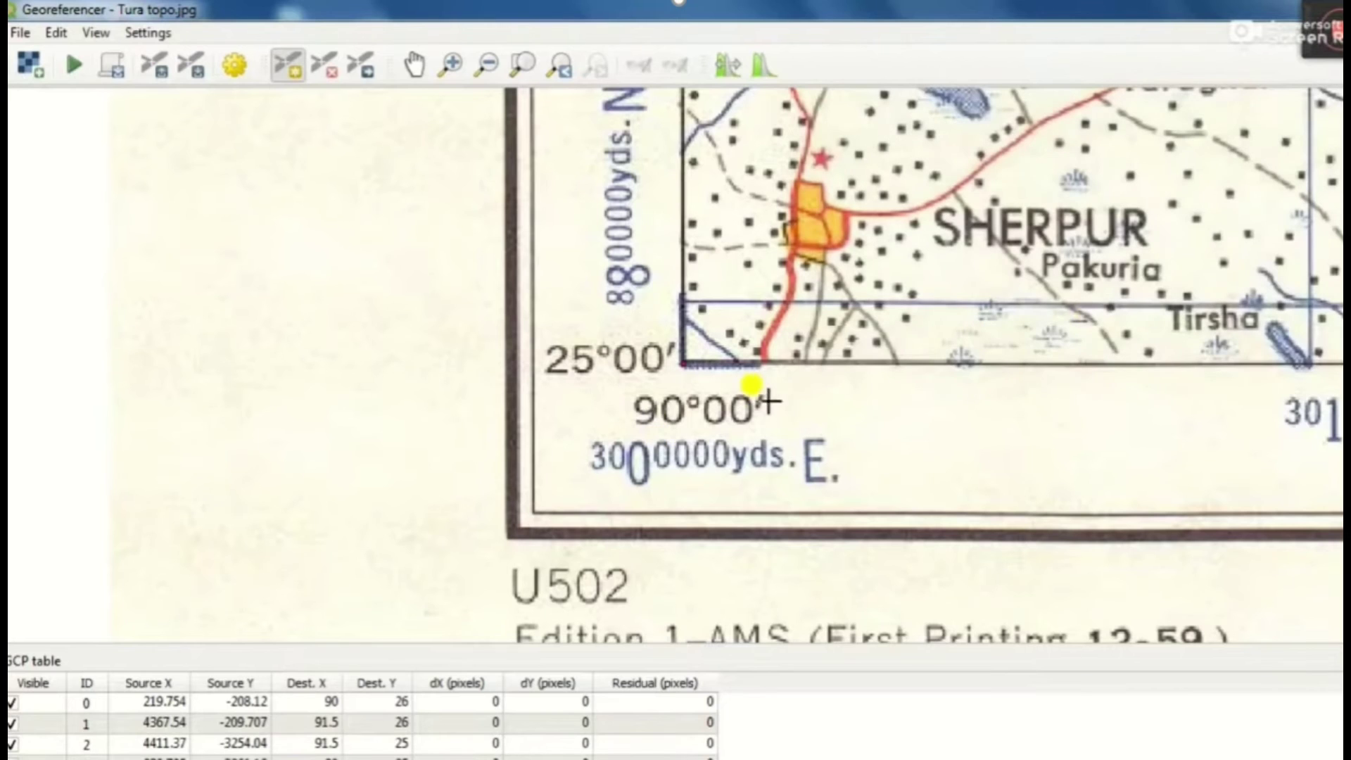
left_click(525, 67)
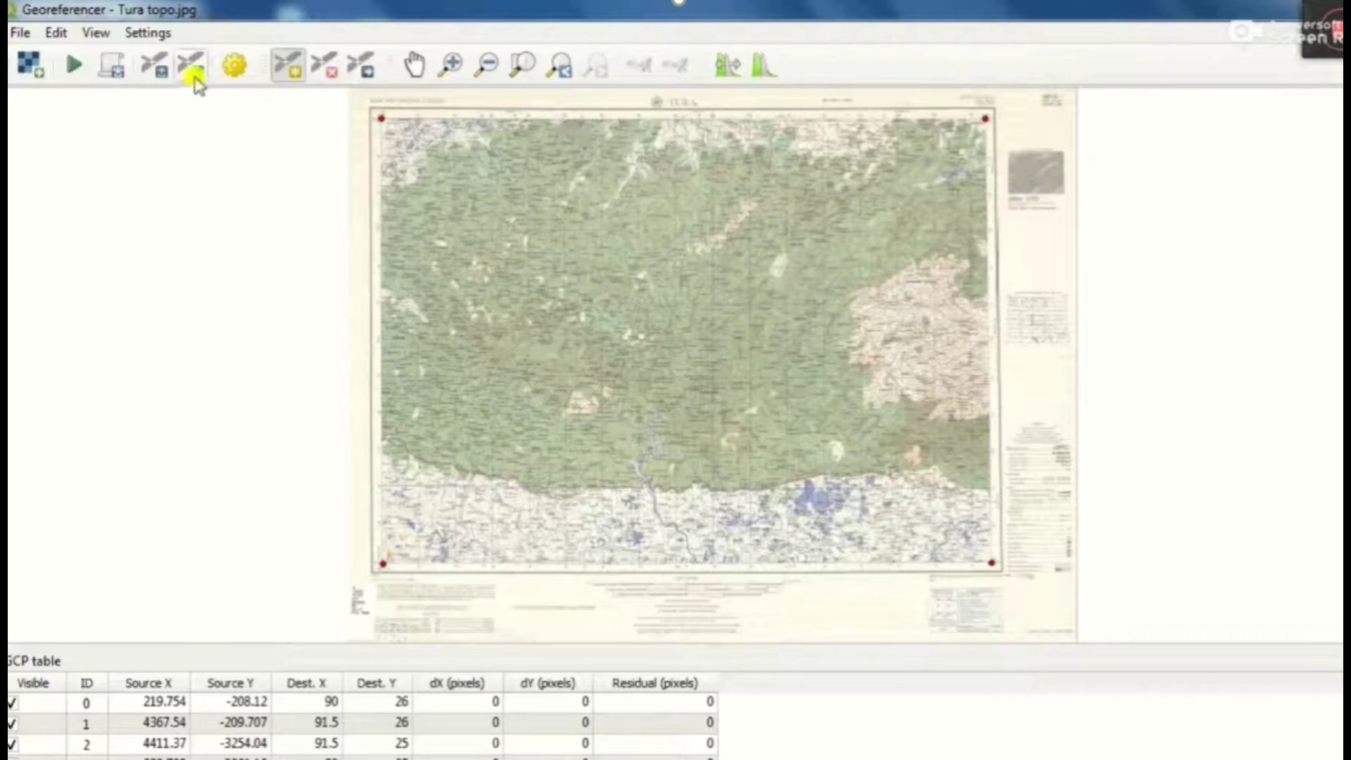
Open Transformation Settings and look through the transformation type and target SRS lists without changing them.
left_click(239, 65)
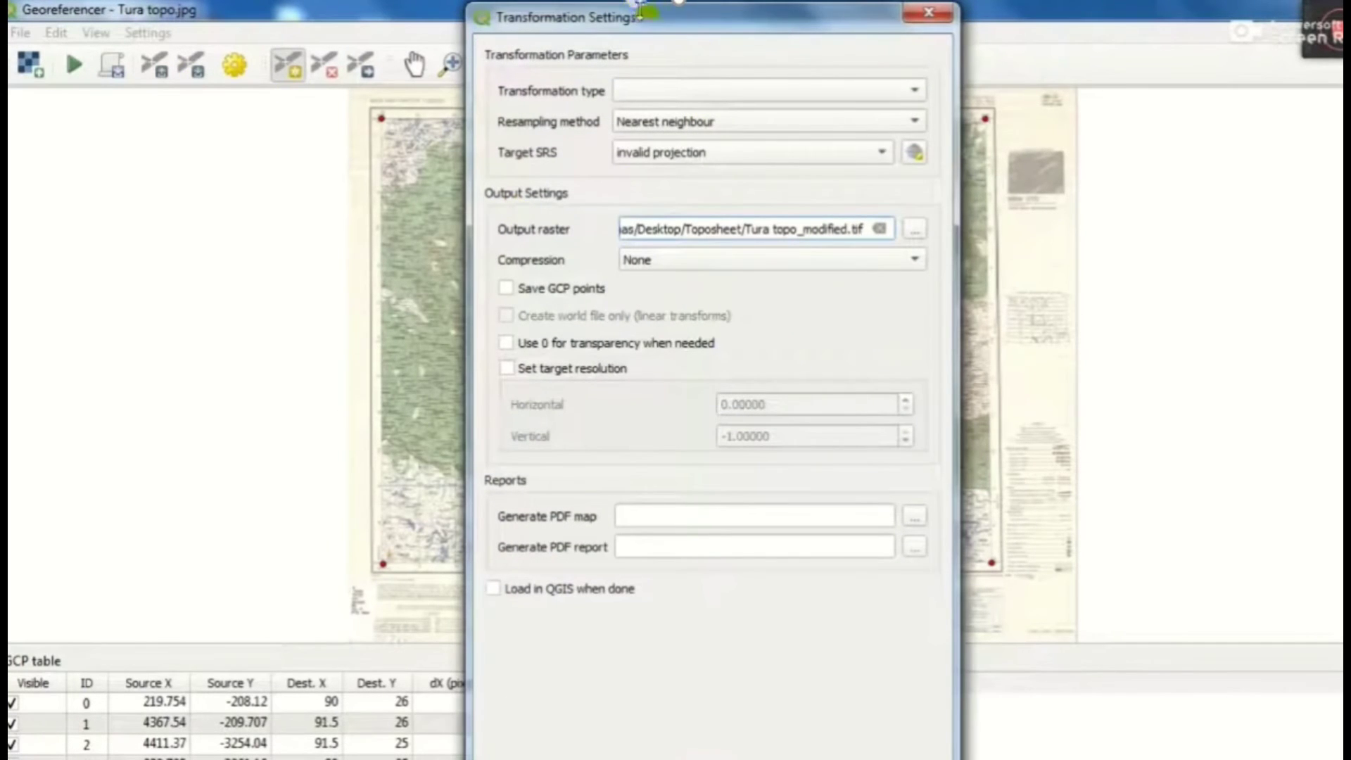
left_click_drag(653, 18, 653, 176)
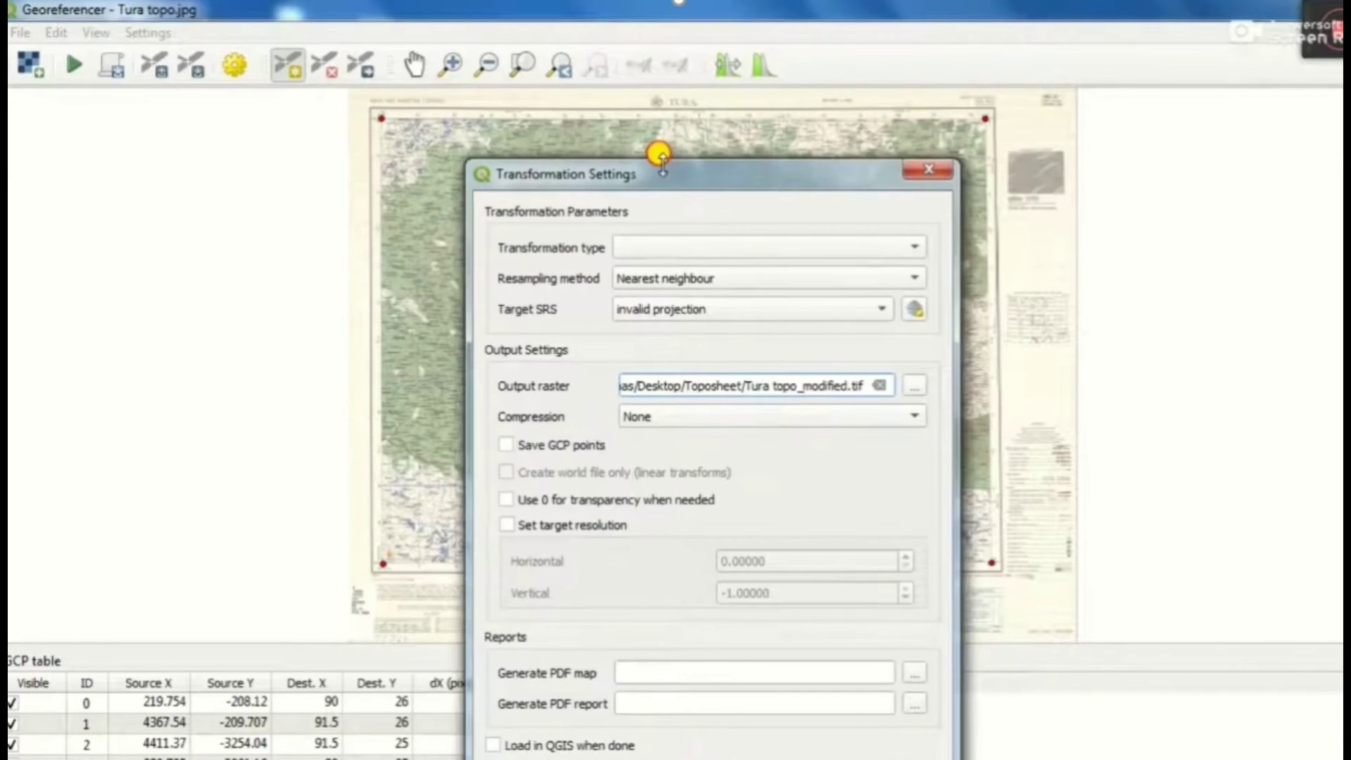
left_click(744, 250)
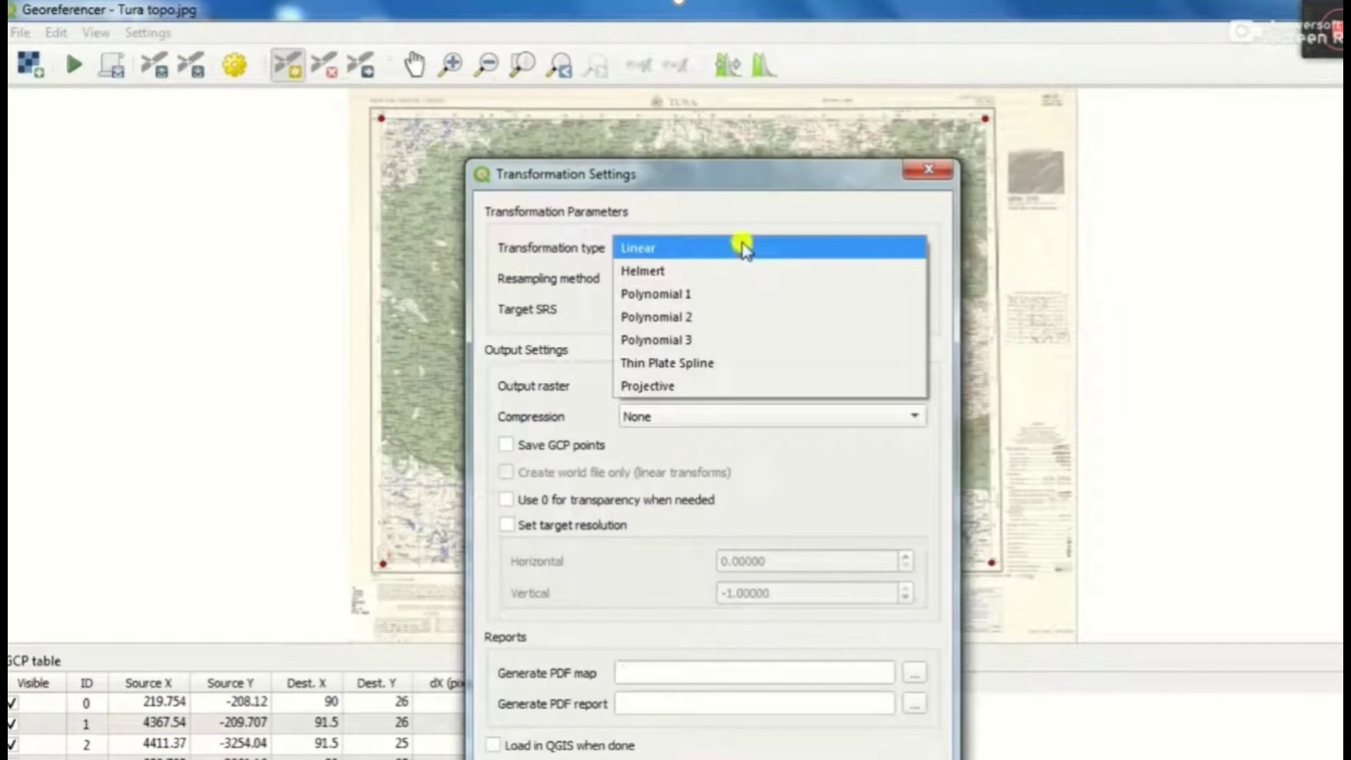
left_click(686, 154)
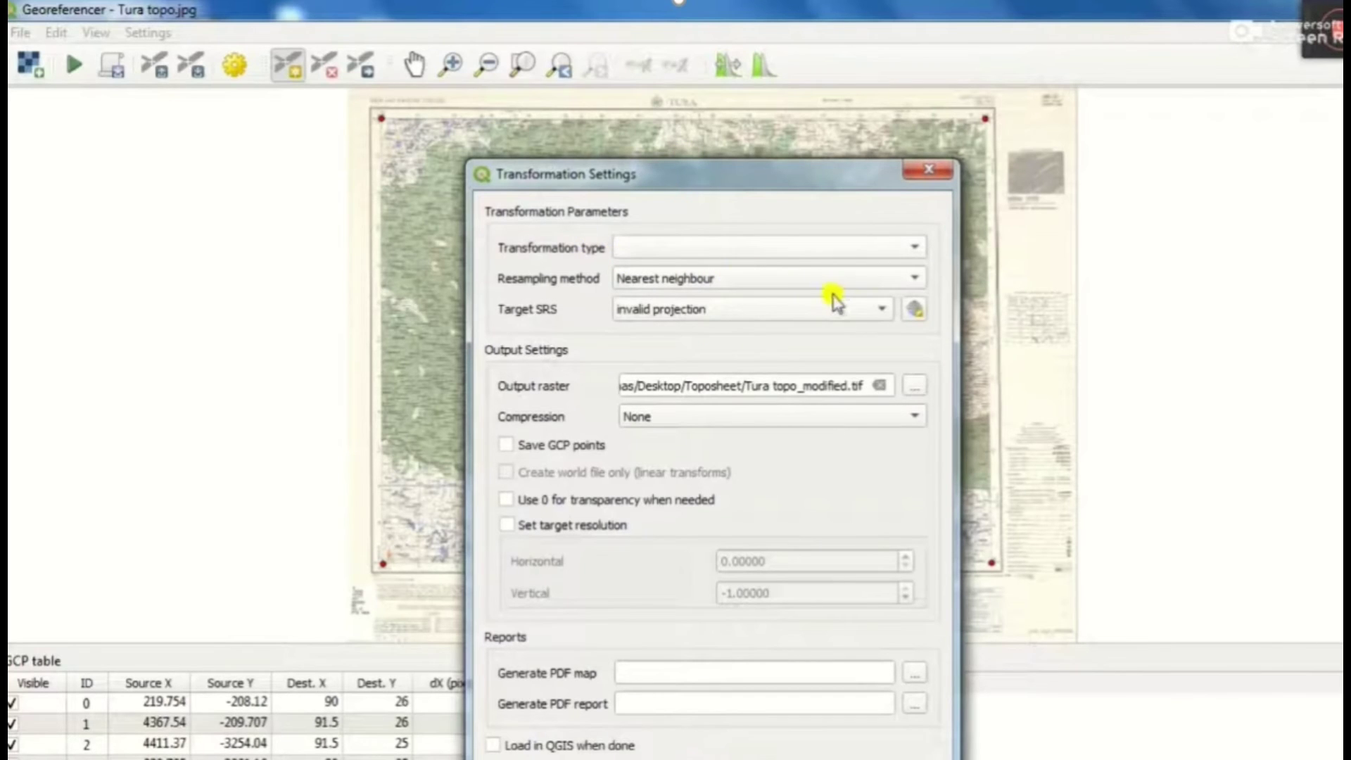
left_click(882, 310)
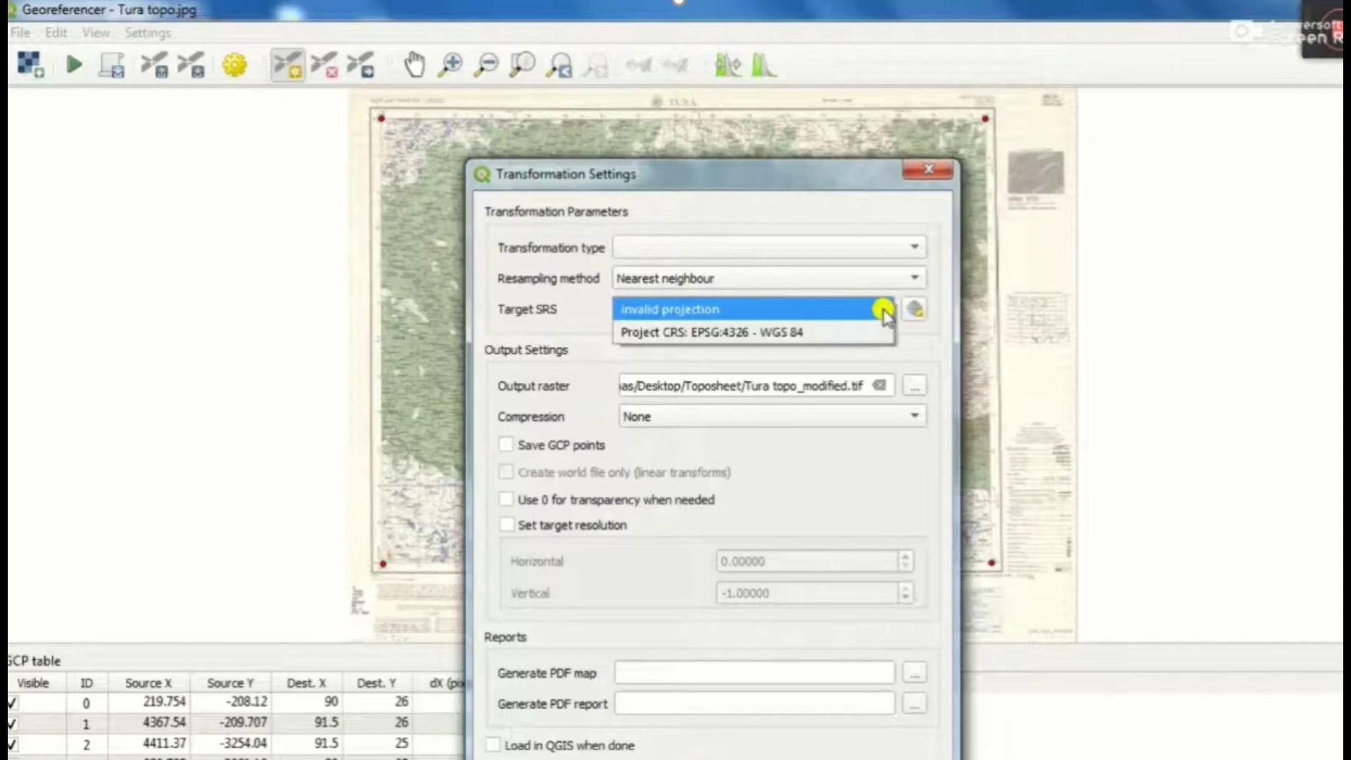
left_click(885, 310)
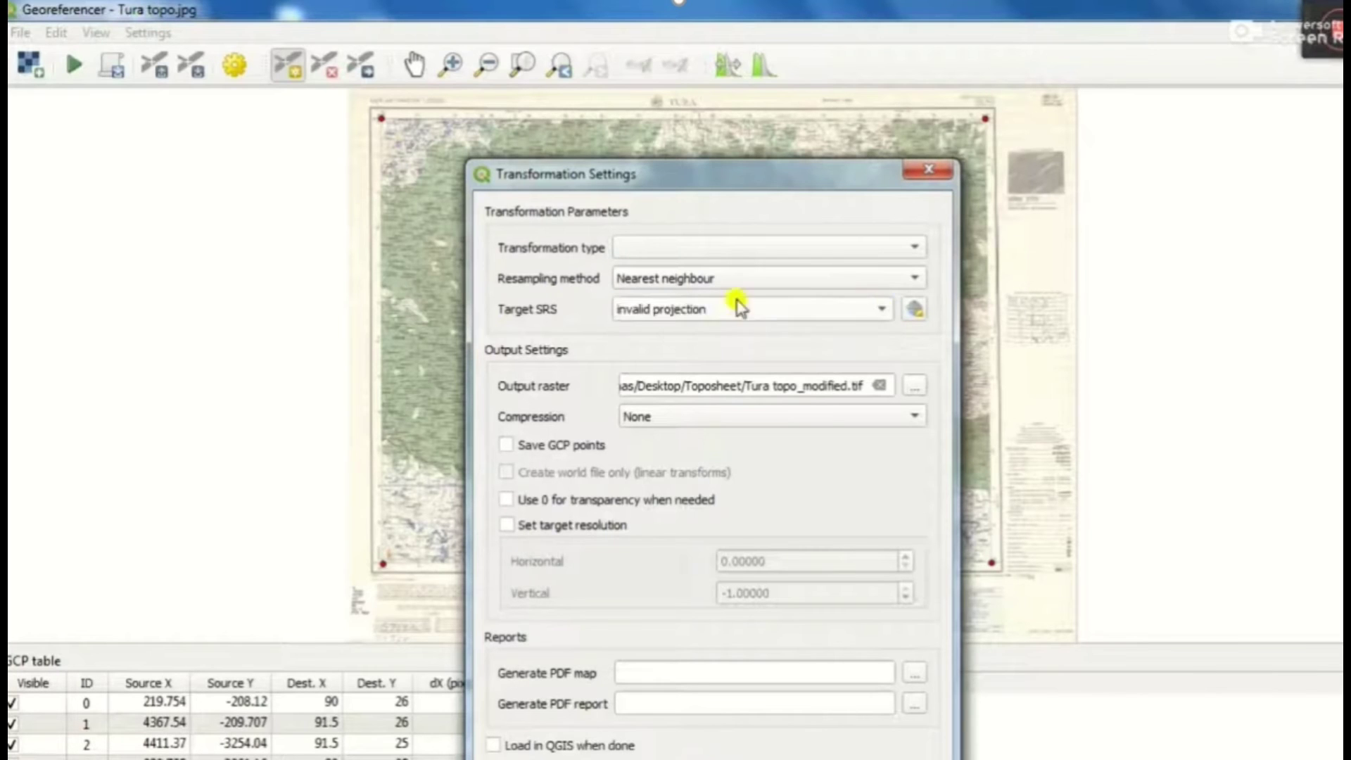
Filter the CRS selector for 'UTM', then pick and accept WGS 84 / UTM zone 46N (EPSG:32646).
left_click(915, 311)
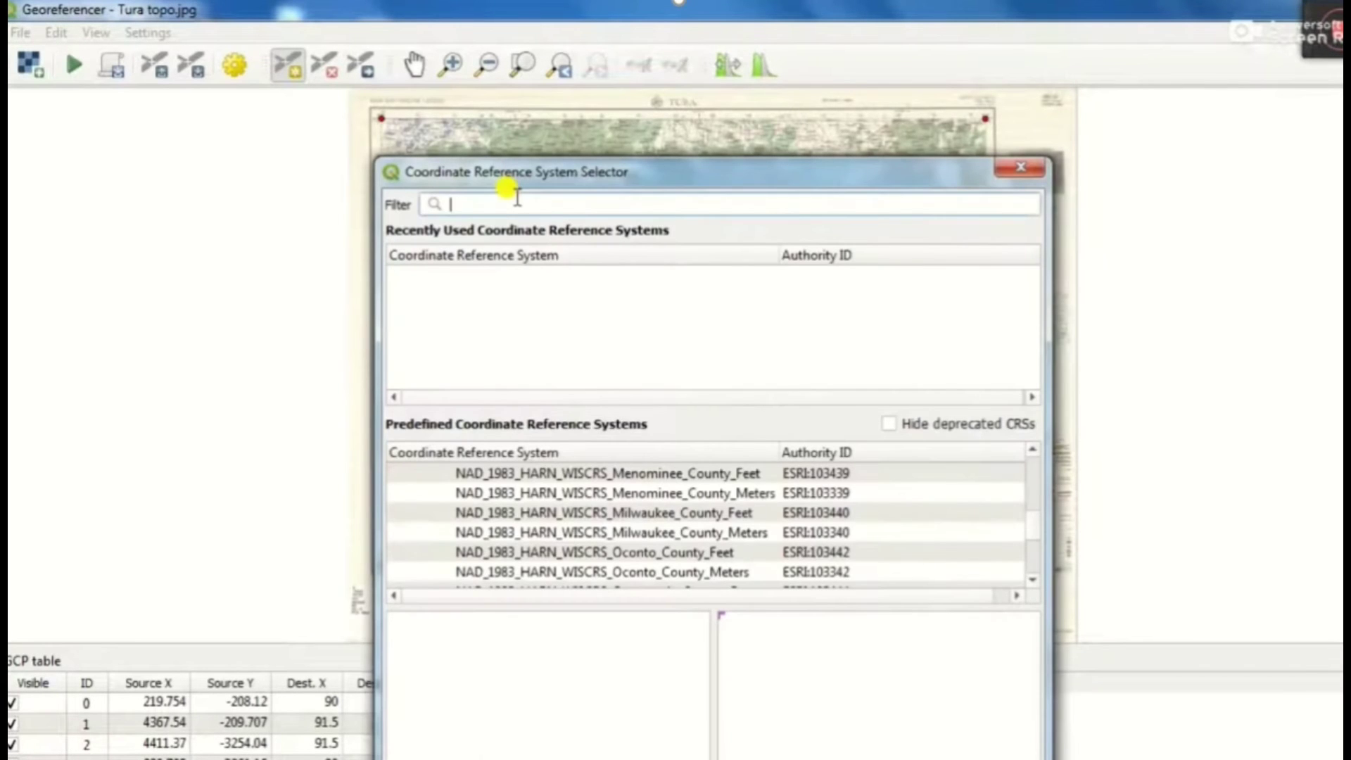
type("u")
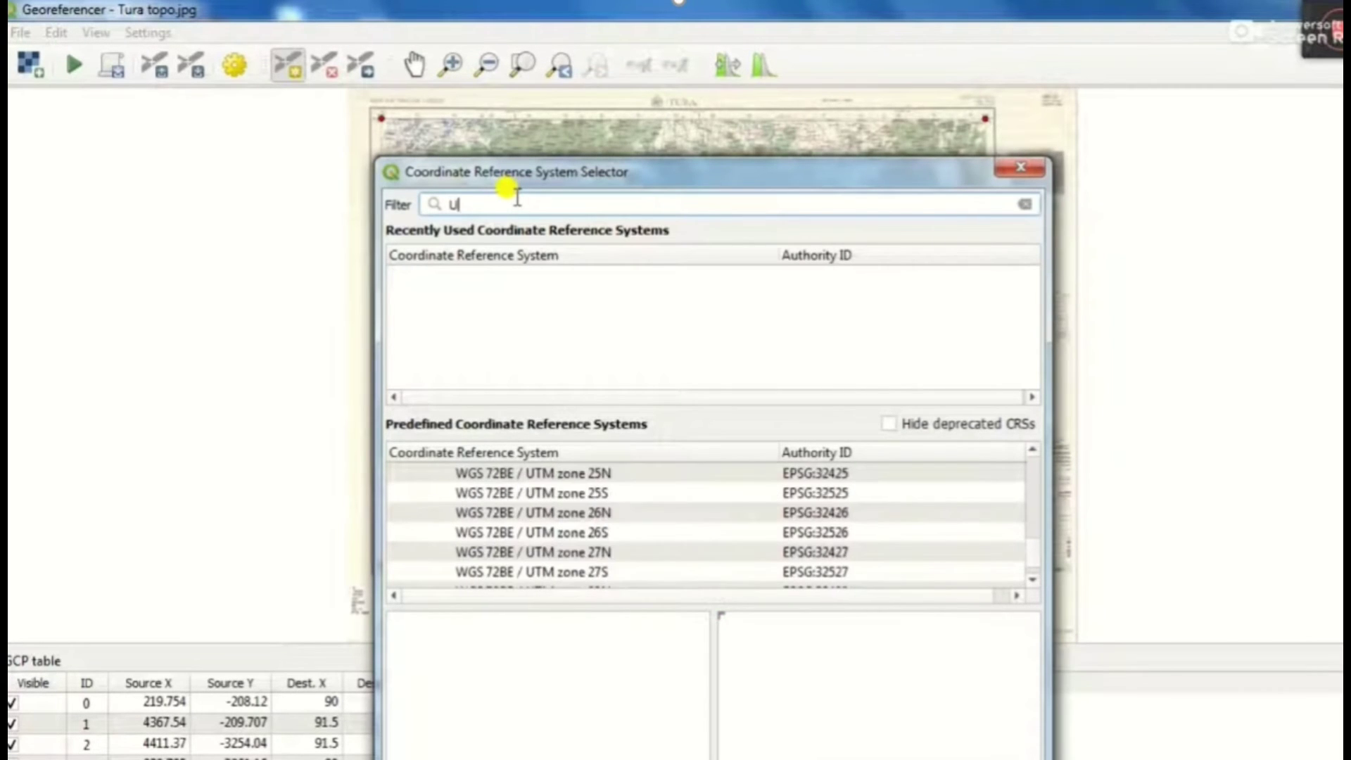
type("T")
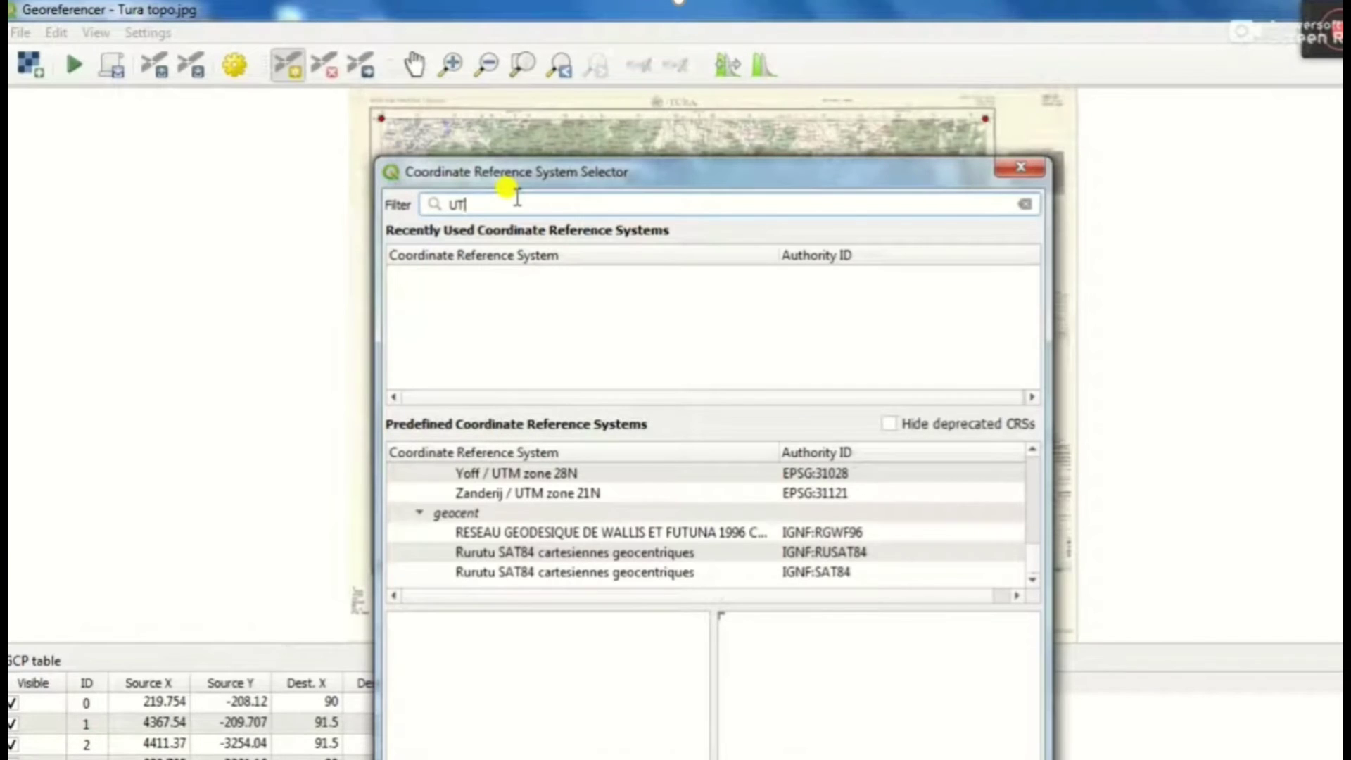
type("M")
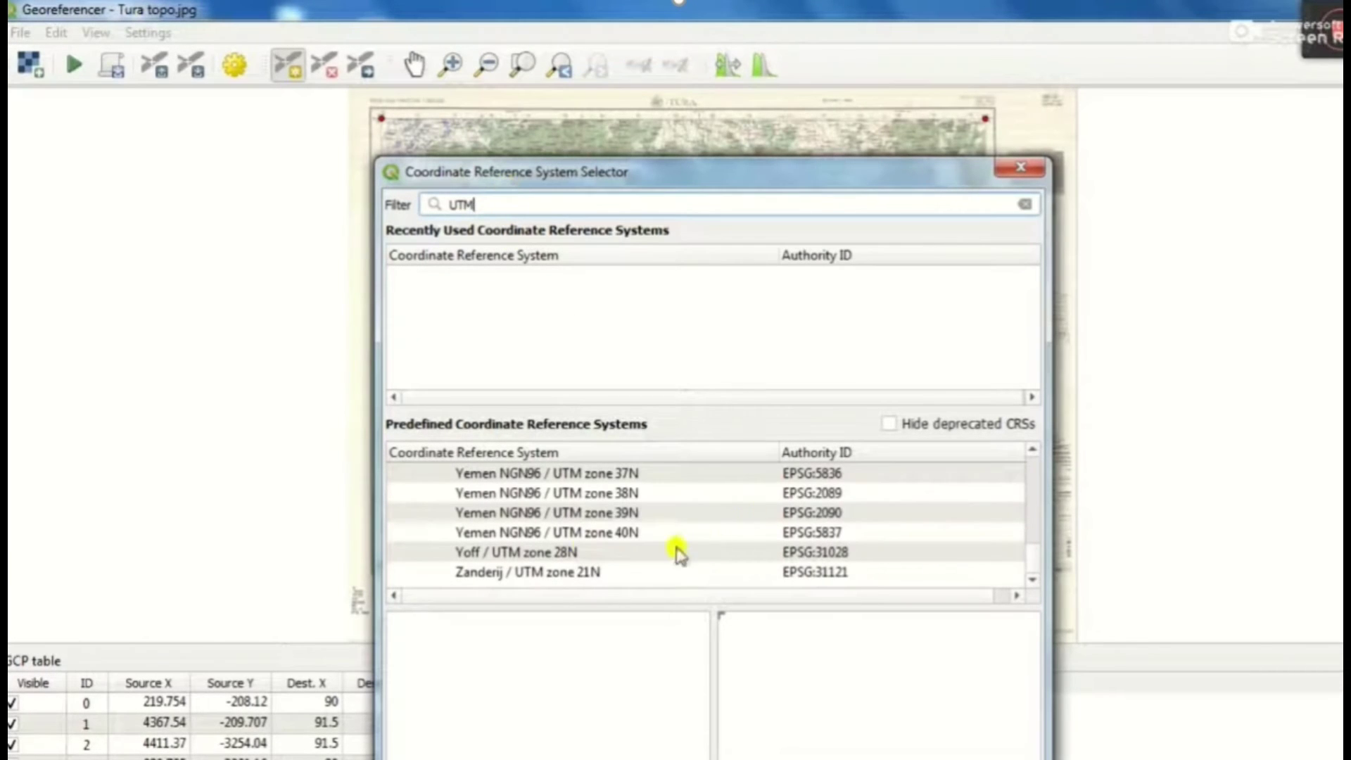
left_click(1033, 455)
left_click(1033, 455)
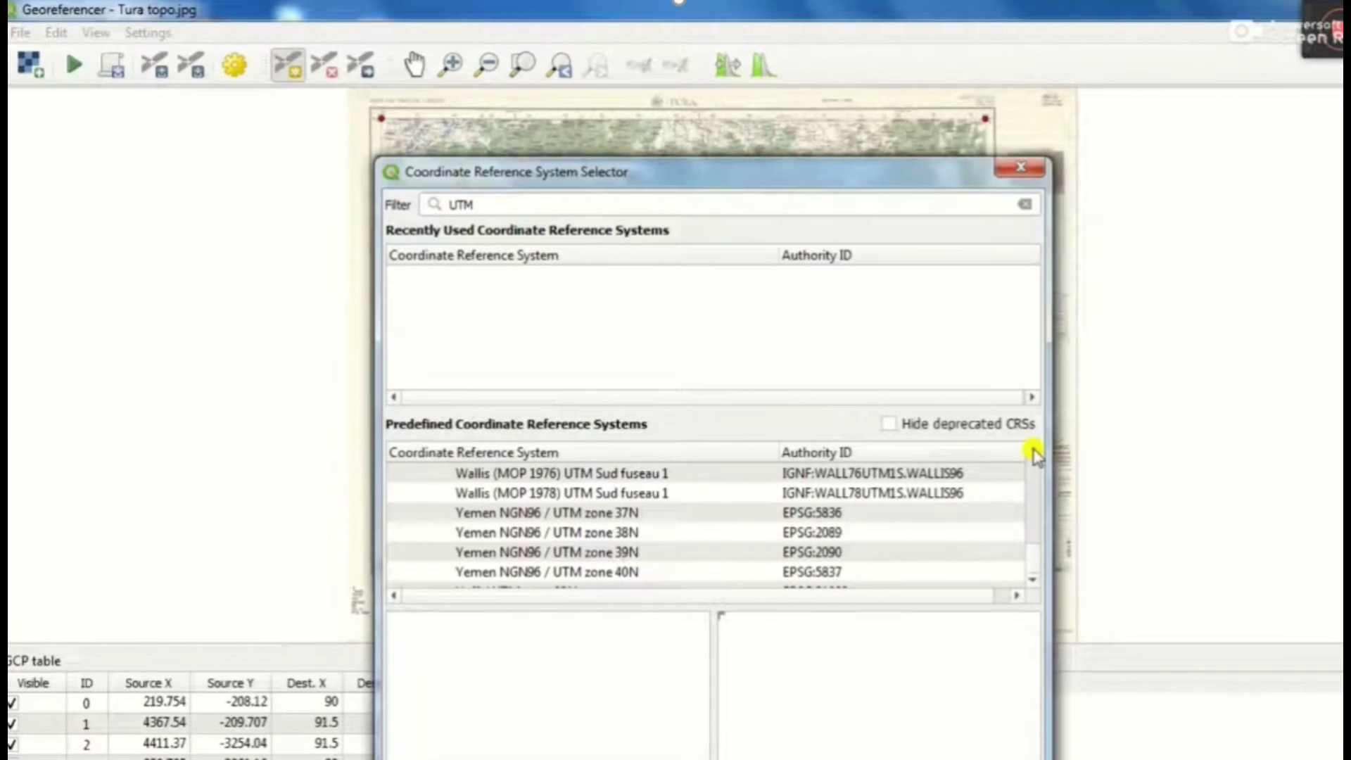
left_click(1033, 454)
left_click(1033, 454)
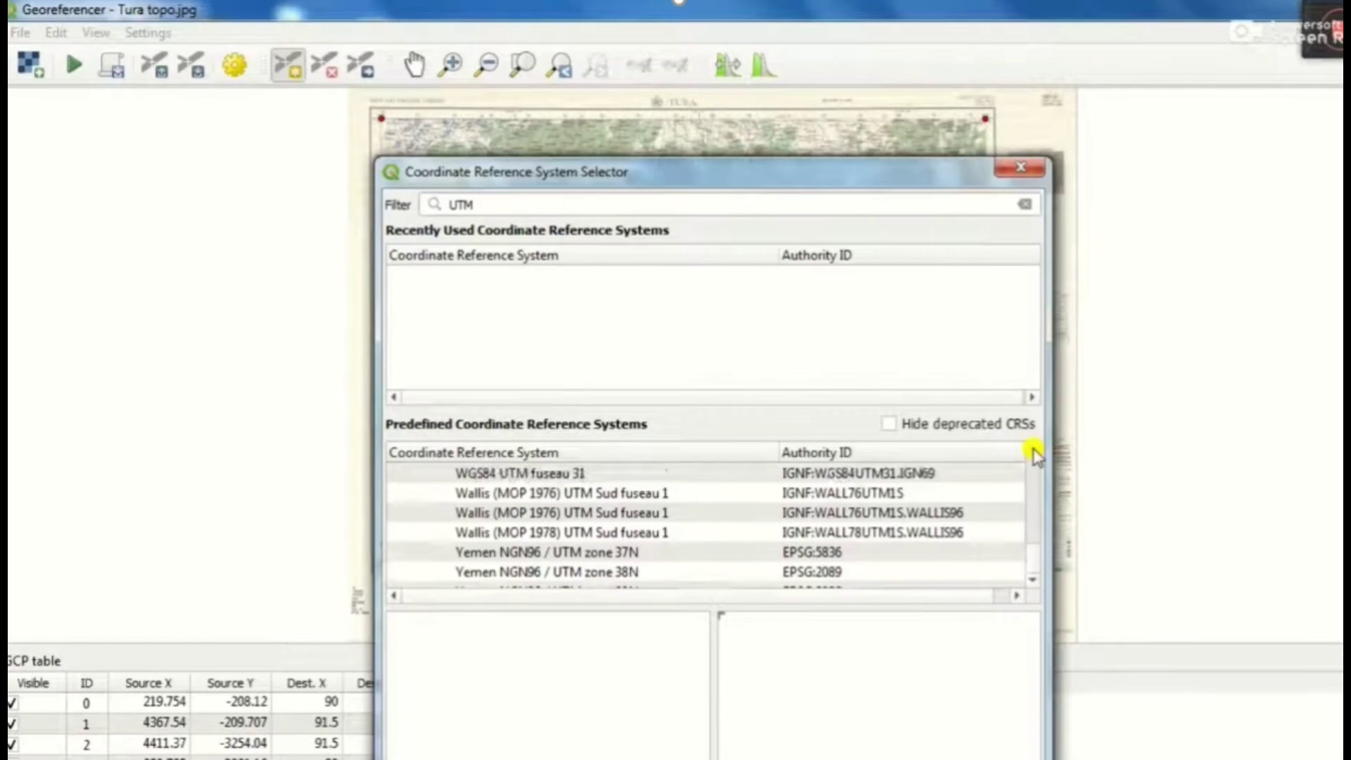
left_click(1033, 455)
left_click(1033, 455)
left_click(1033, 455)
left_click(1033, 455)
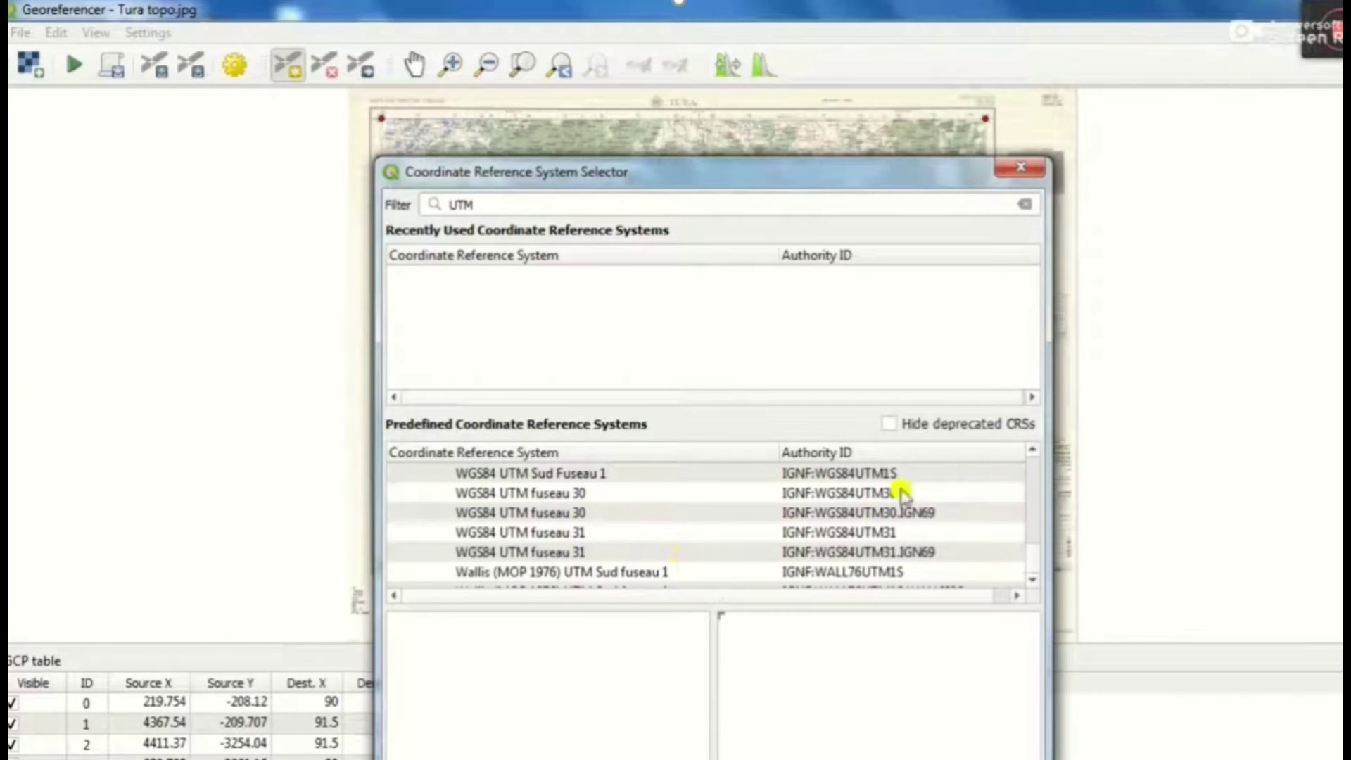
left_click(1034, 454)
left_click(1035, 454)
left_click(1035, 455)
left_click(1035, 455)
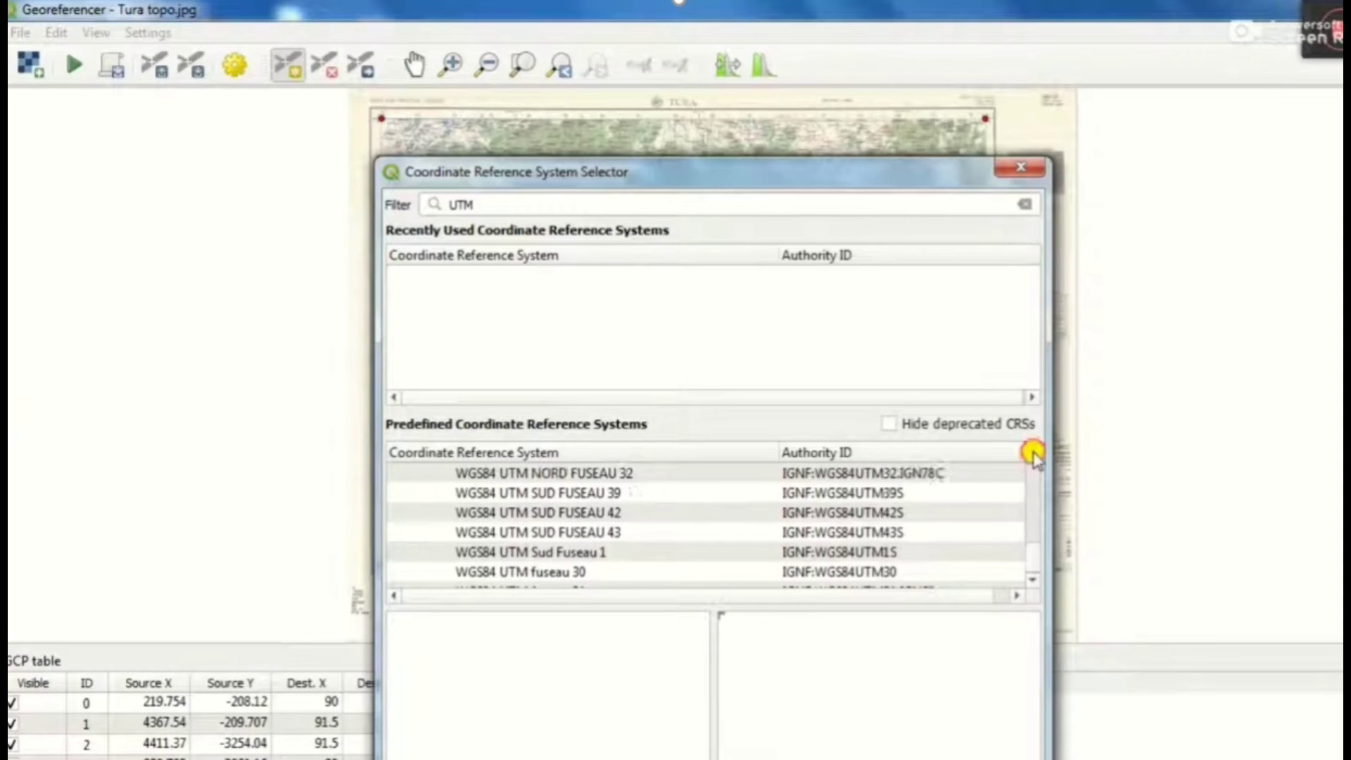
left_click(1034, 455)
left_click(1034, 455)
left_click(1034, 454)
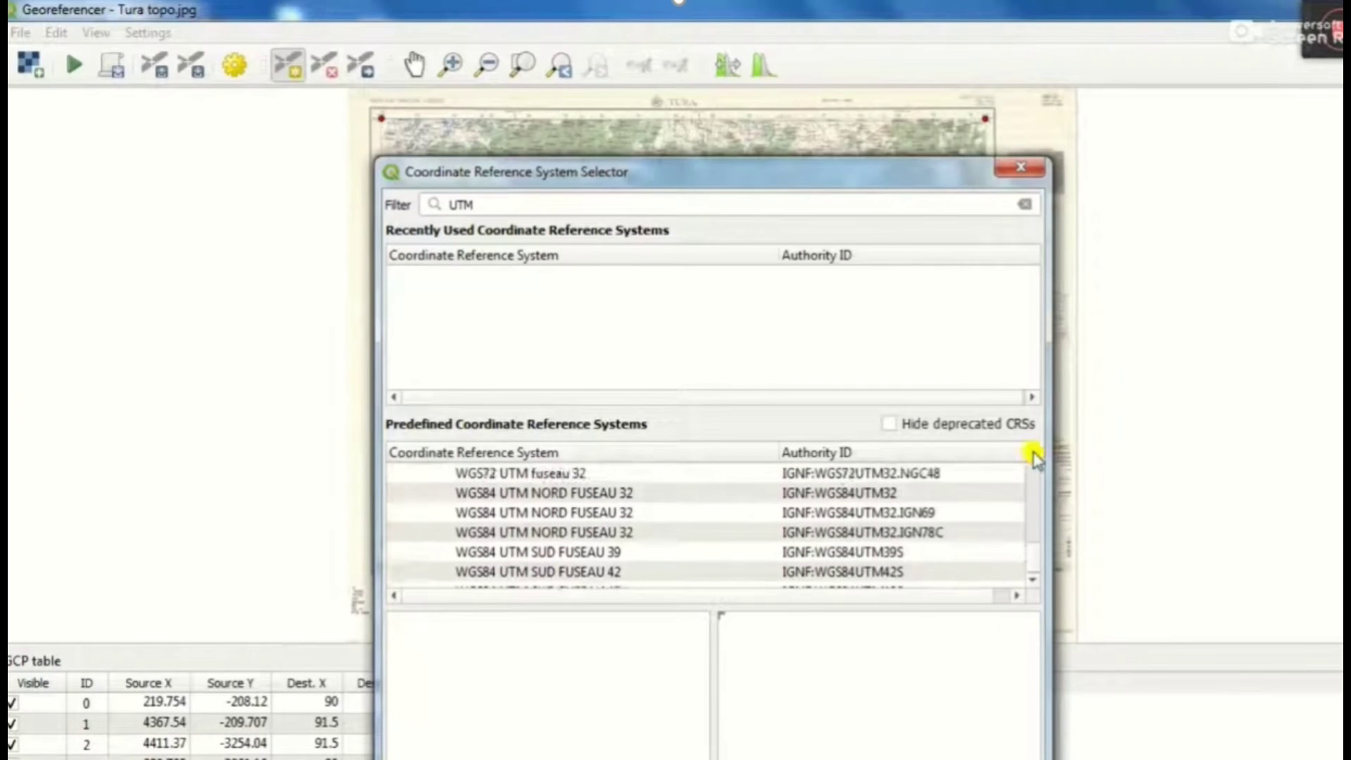
left_click(1034, 454)
left_click(1034, 455)
left_click(1033, 455)
left_click(1034, 454)
left_click(1033, 454)
left_click(1034, 455)
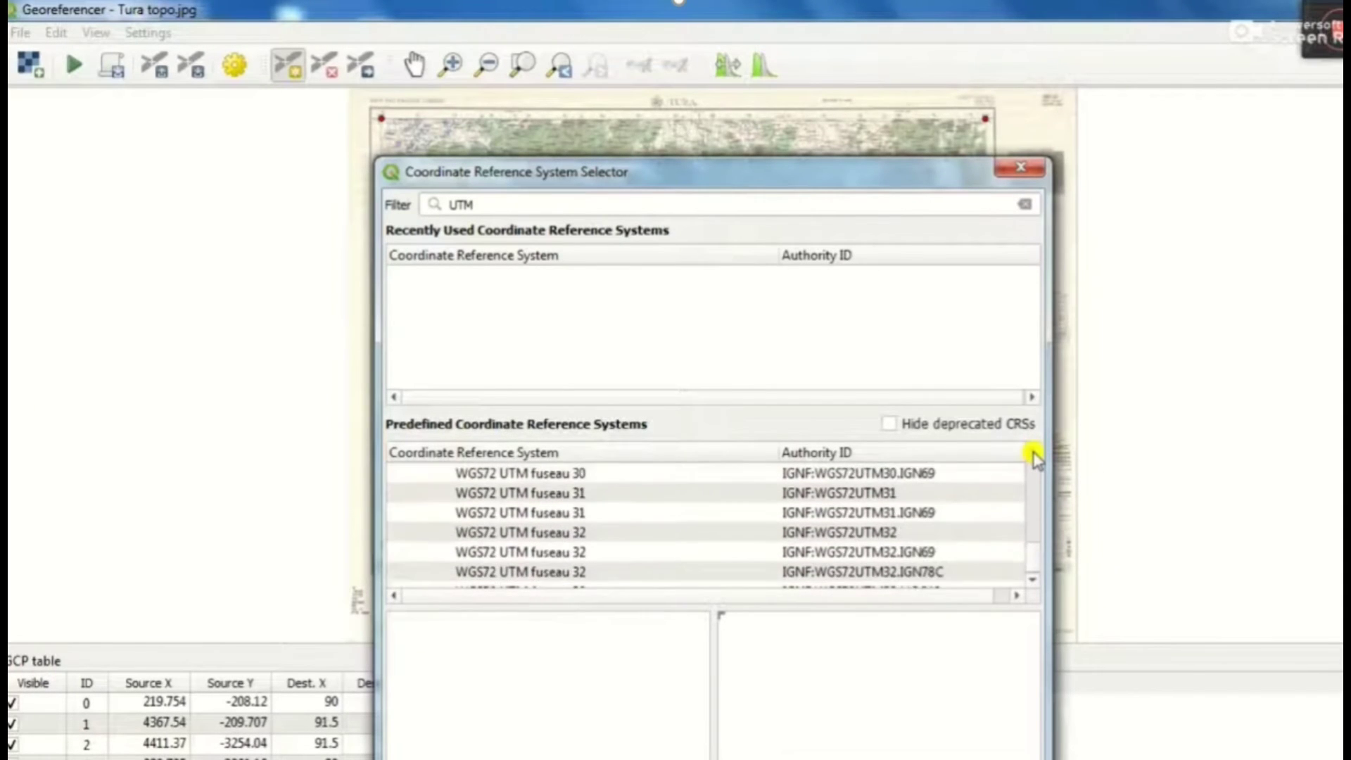
left_click(1034, 455)
left_click(1034, 454)
left_click(1034, 455)
left_click(1034, 454)
left_click(1034, 455)
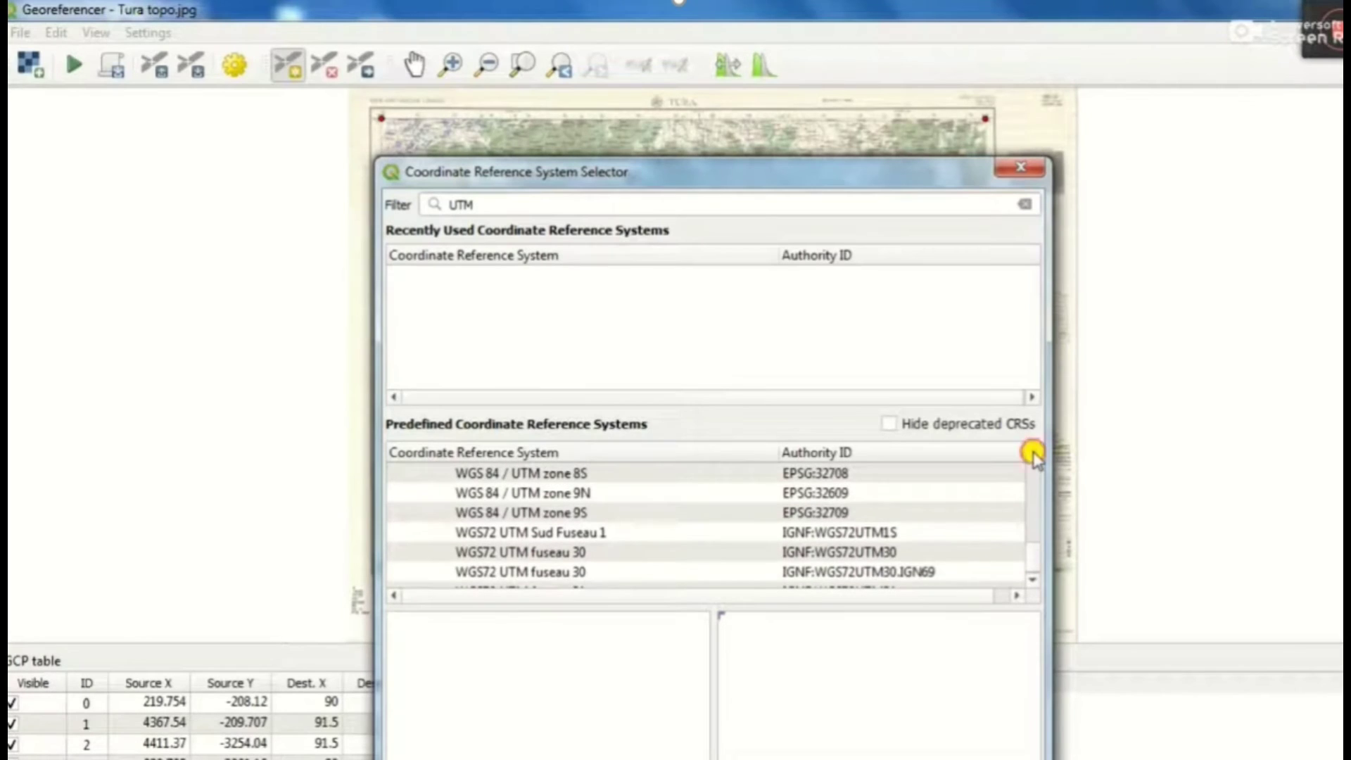
left_click(1034, 455)
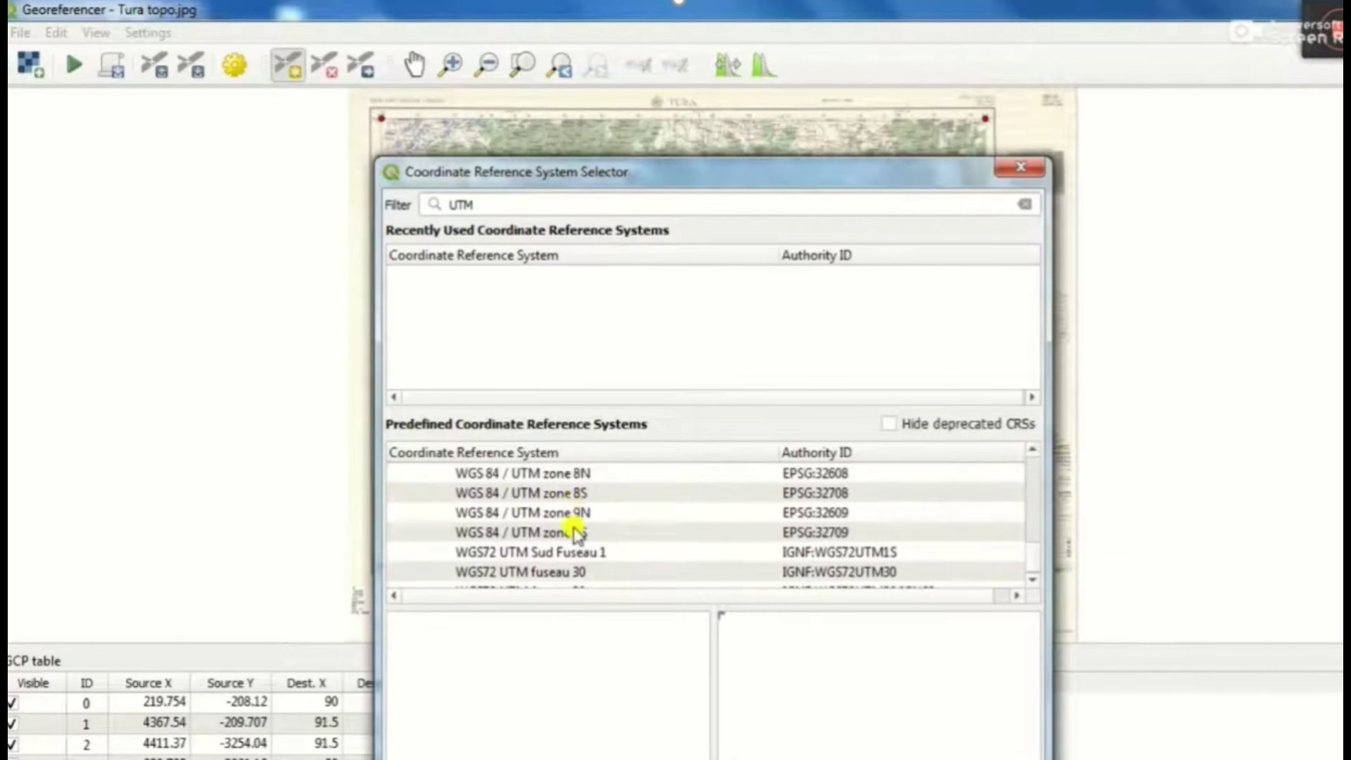
left_click(1033, 455)
left_click(1034, 454)
left_click(1034, 454)
left_click(1034, 454)
left_click(1034, 454)
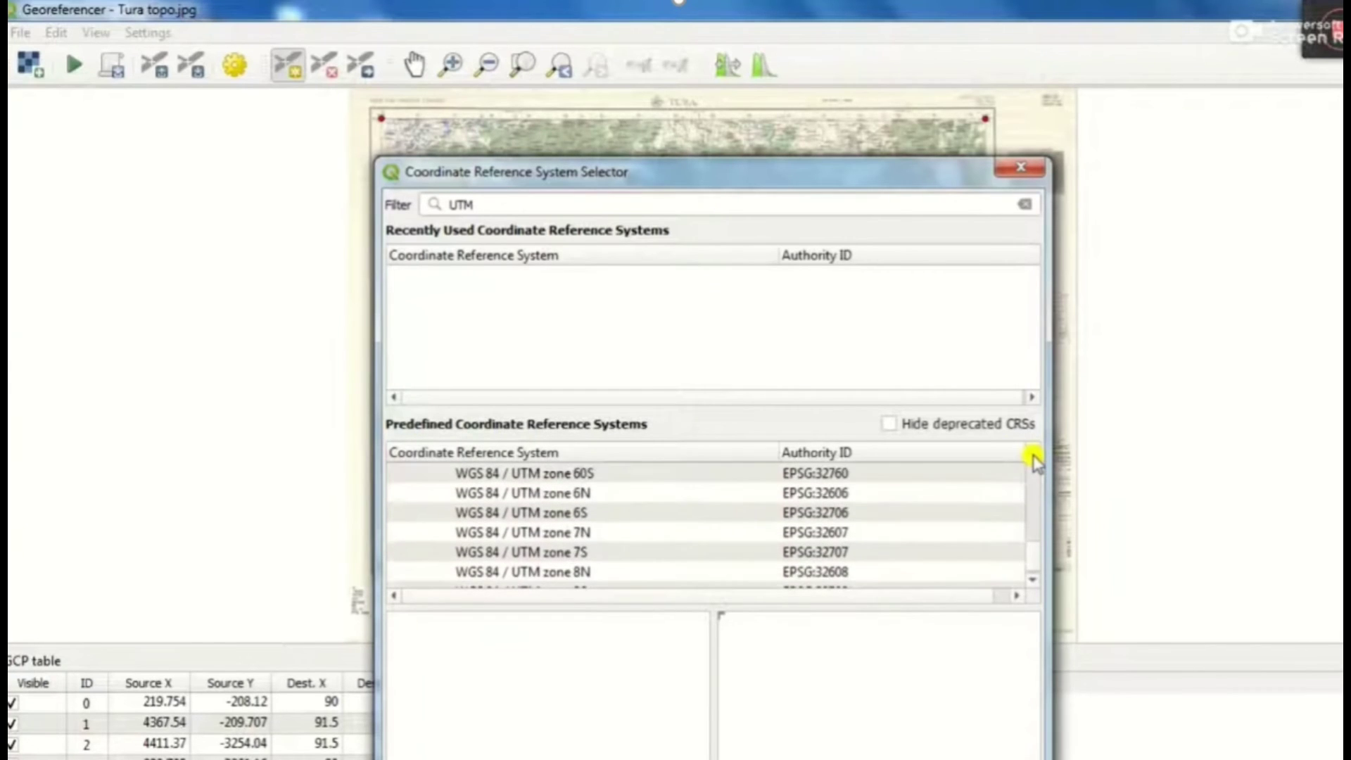
left_click(1033, 454)
left_click(1033, 455)
left_click(1034, 455)
left_click(1033, 455)
left_click(1034, 455)
left_click(1033, 454)
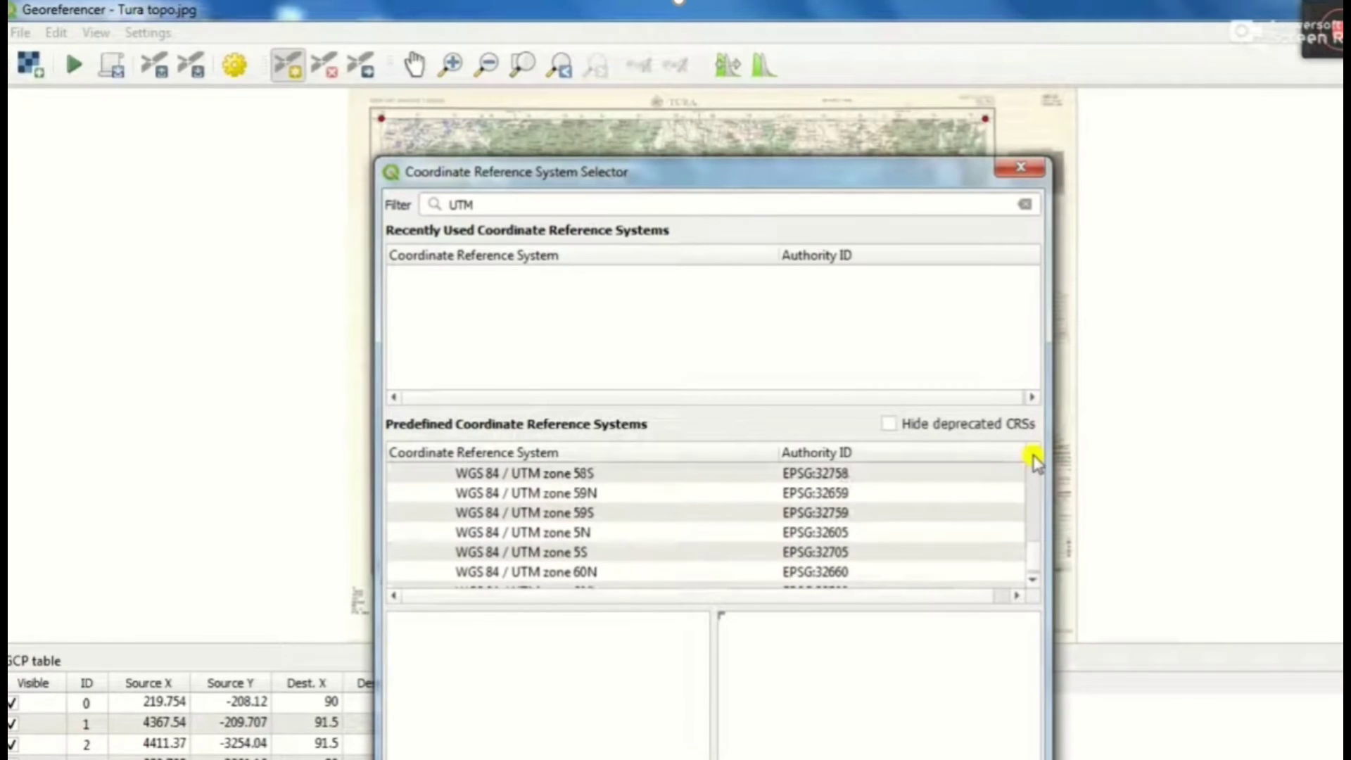
left_click(1034, 455)
left_click(1034, 455)
left_click(1034, 455)
left_click(1033, 455)
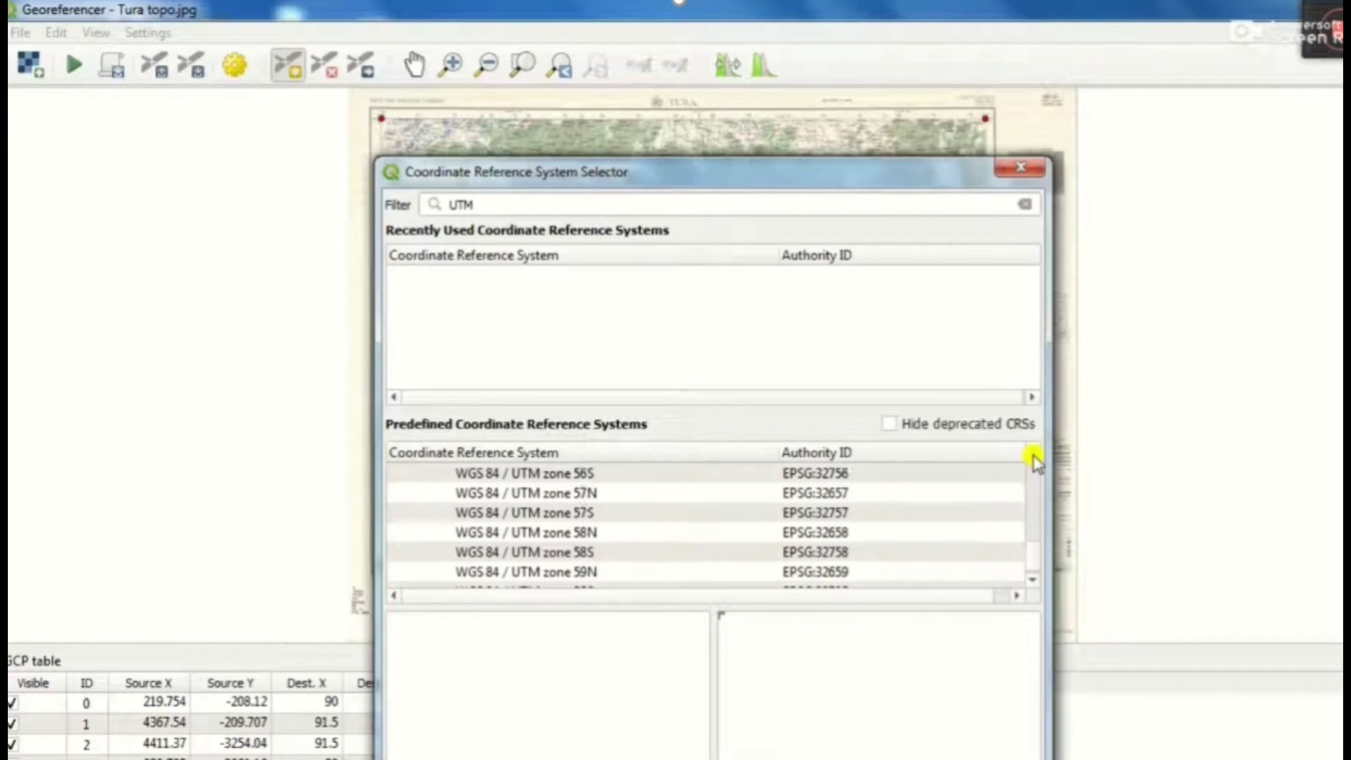
left_click(1034, 455)
left_click(1034, 454)
left_click(1034, 455)
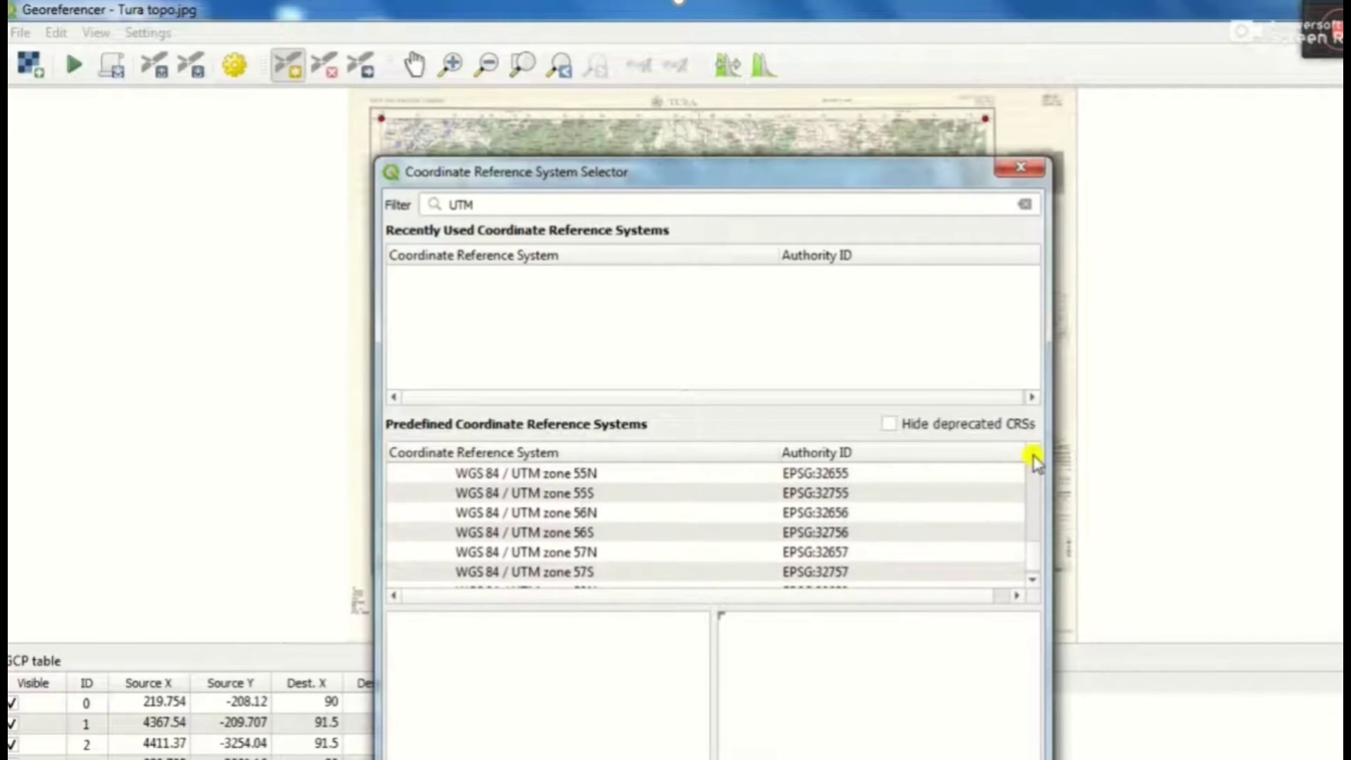
left_click(1034, 454)
left_click(1033, 454)
left_click(1034, 454)
left_click(1034, 454)
left_click(1033, 455)
left_click(1033, 455)
left_click(1034, 455)
left_click(1033, 454)
left_click(1033, 454)
left_click(1034, 455)
left_click(1034, 455)
left_click(1034, 454)
left_click(1034, 455)
left_click(1034, 455)
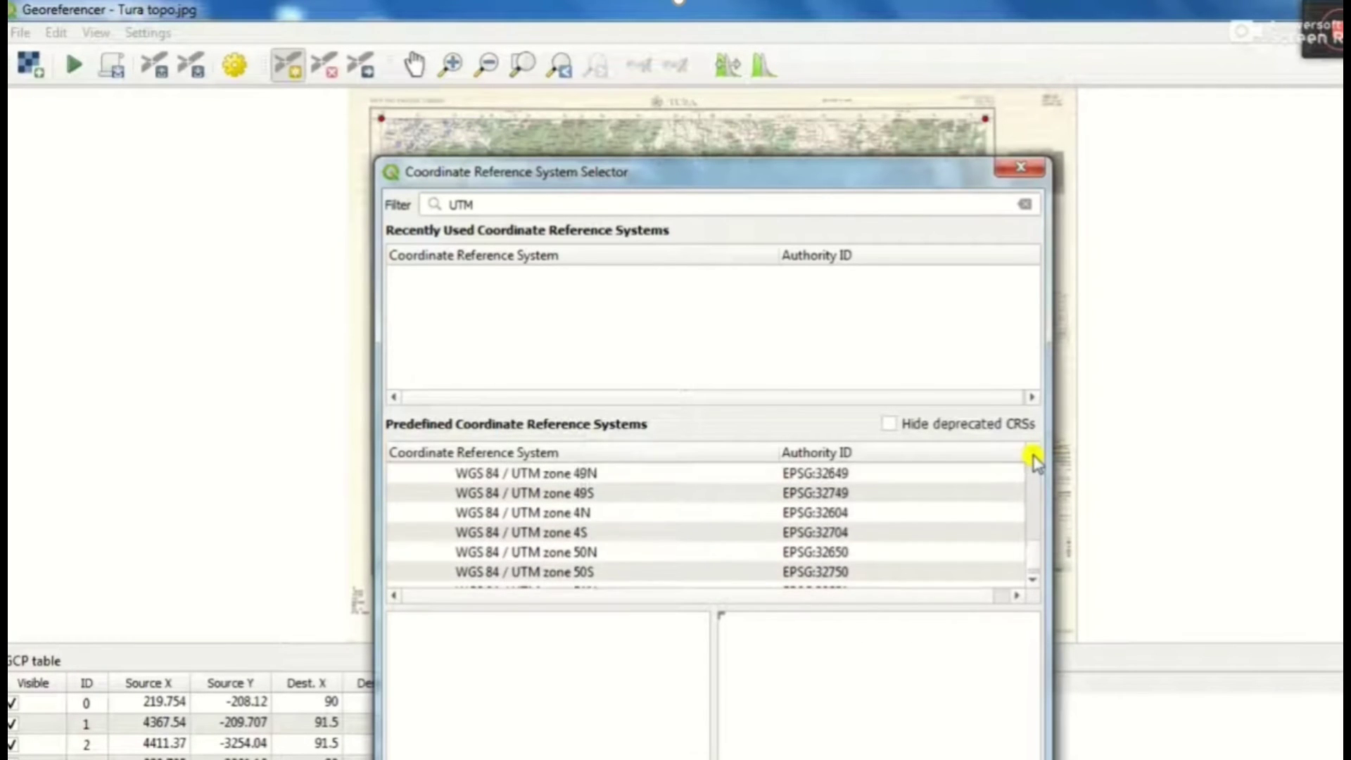
left_click(1034, 454)
left_click(1034, 454)
left_click(1034, 455)
left_click(1033, 455)
left_click(1033, 454)
left_click(1033, 455)
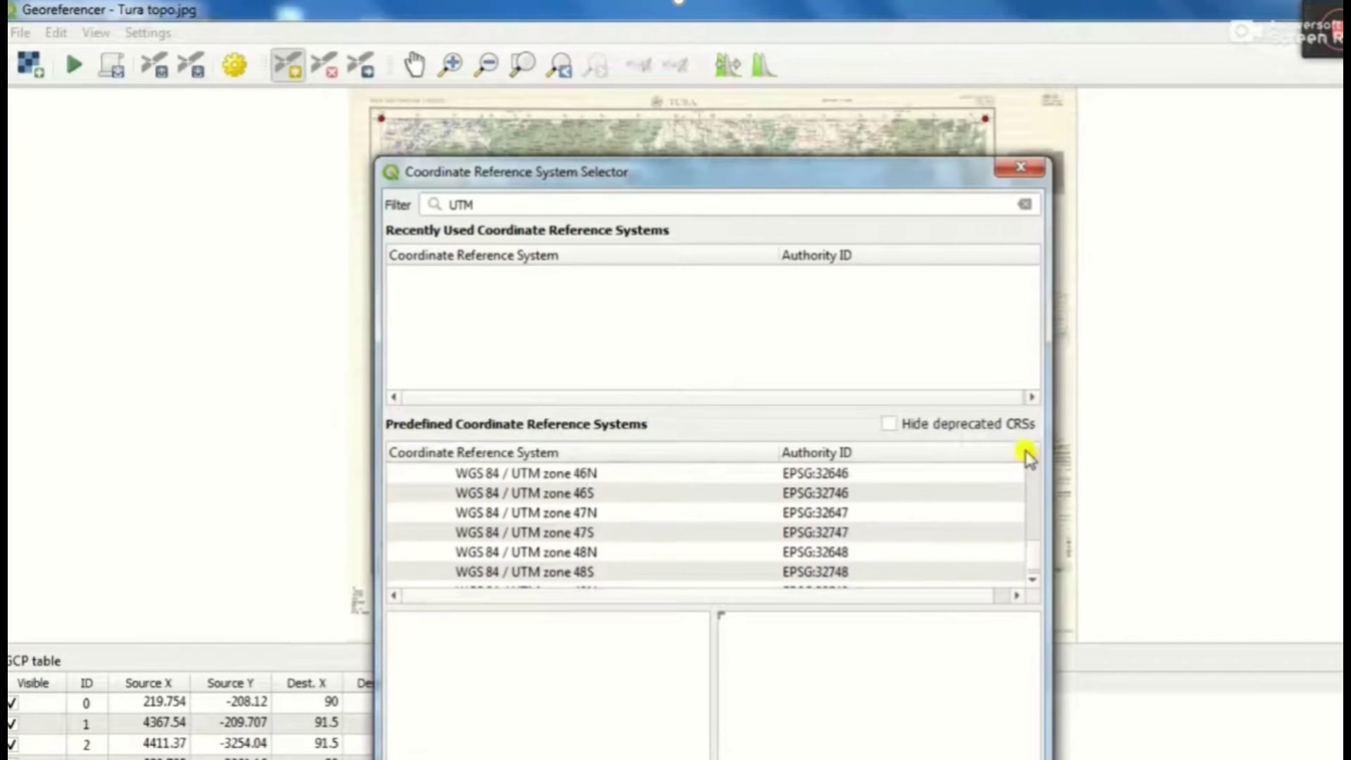
left_click(557, 476)
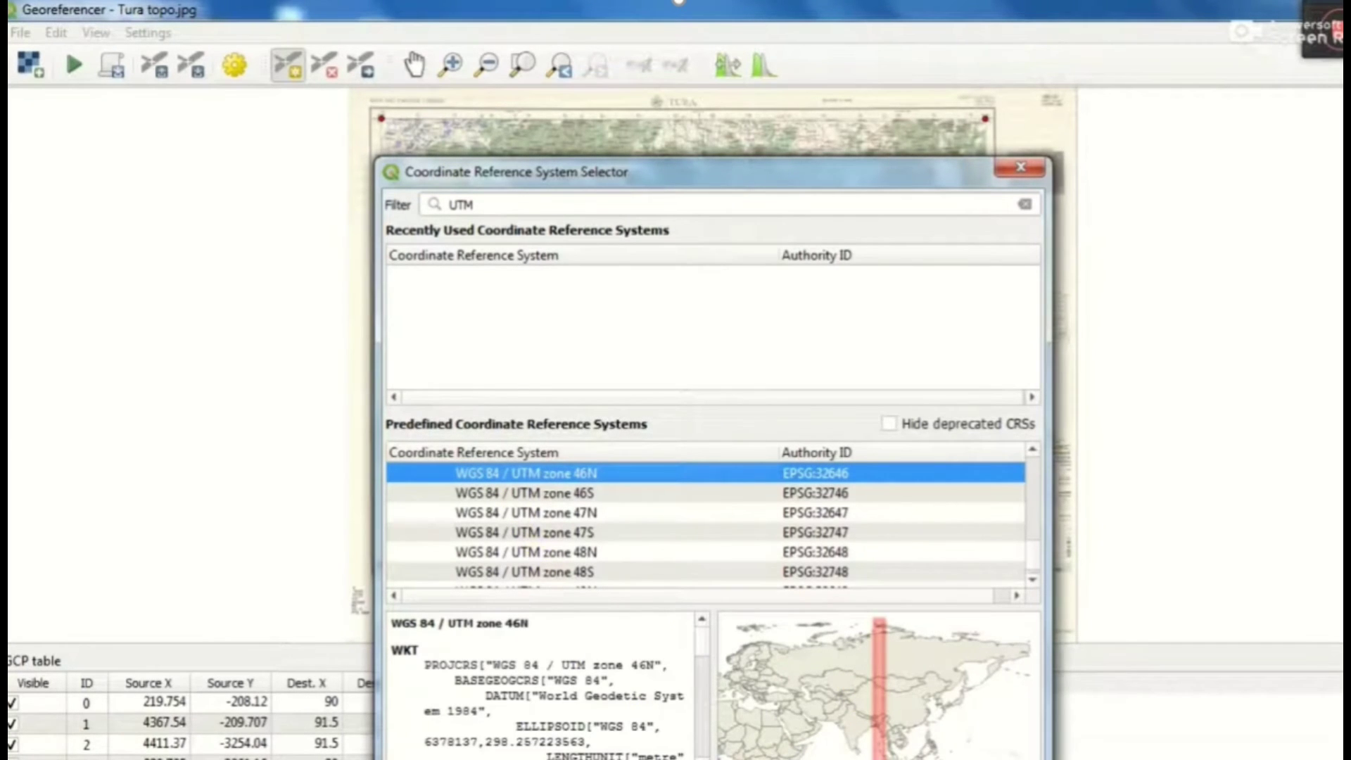
key("Return")
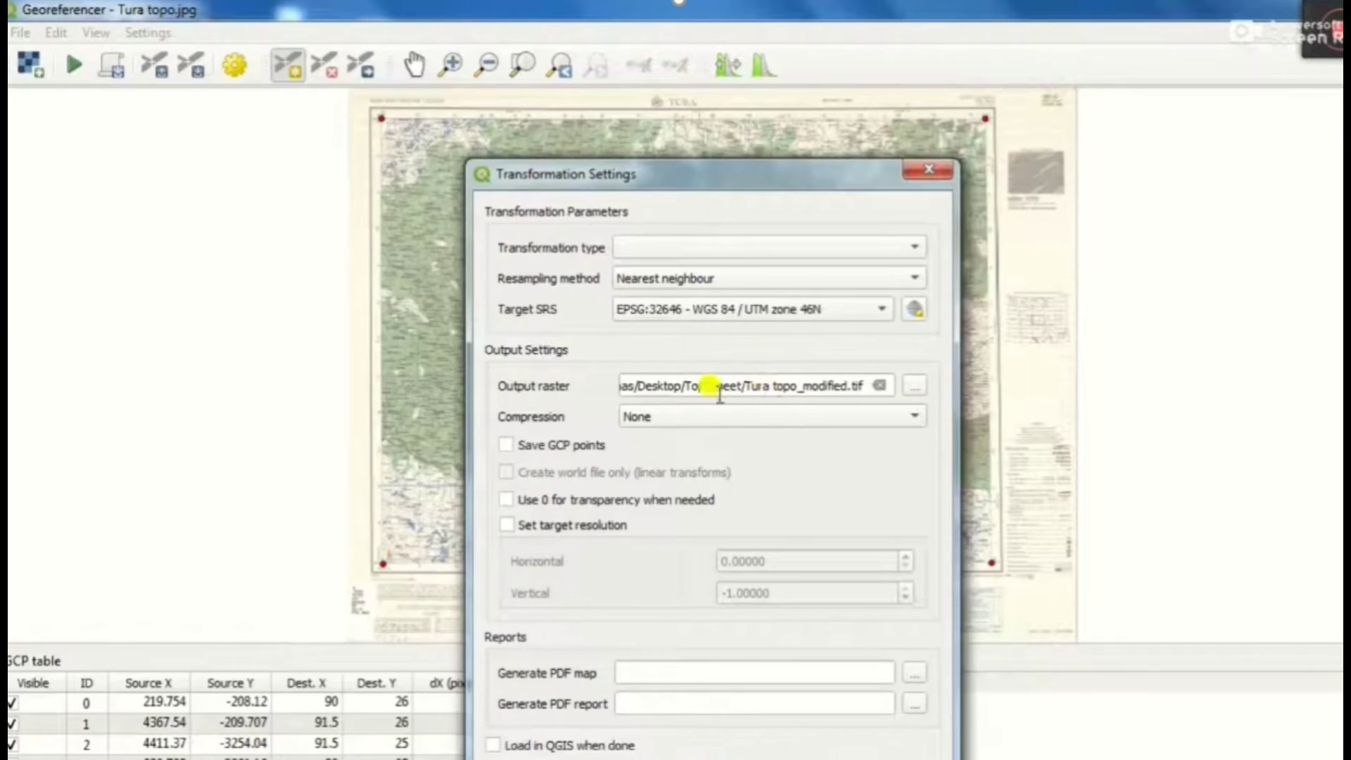
Pick the output raster location, moving between the Desktop and Toposheet folders.
left_click(914, 386)
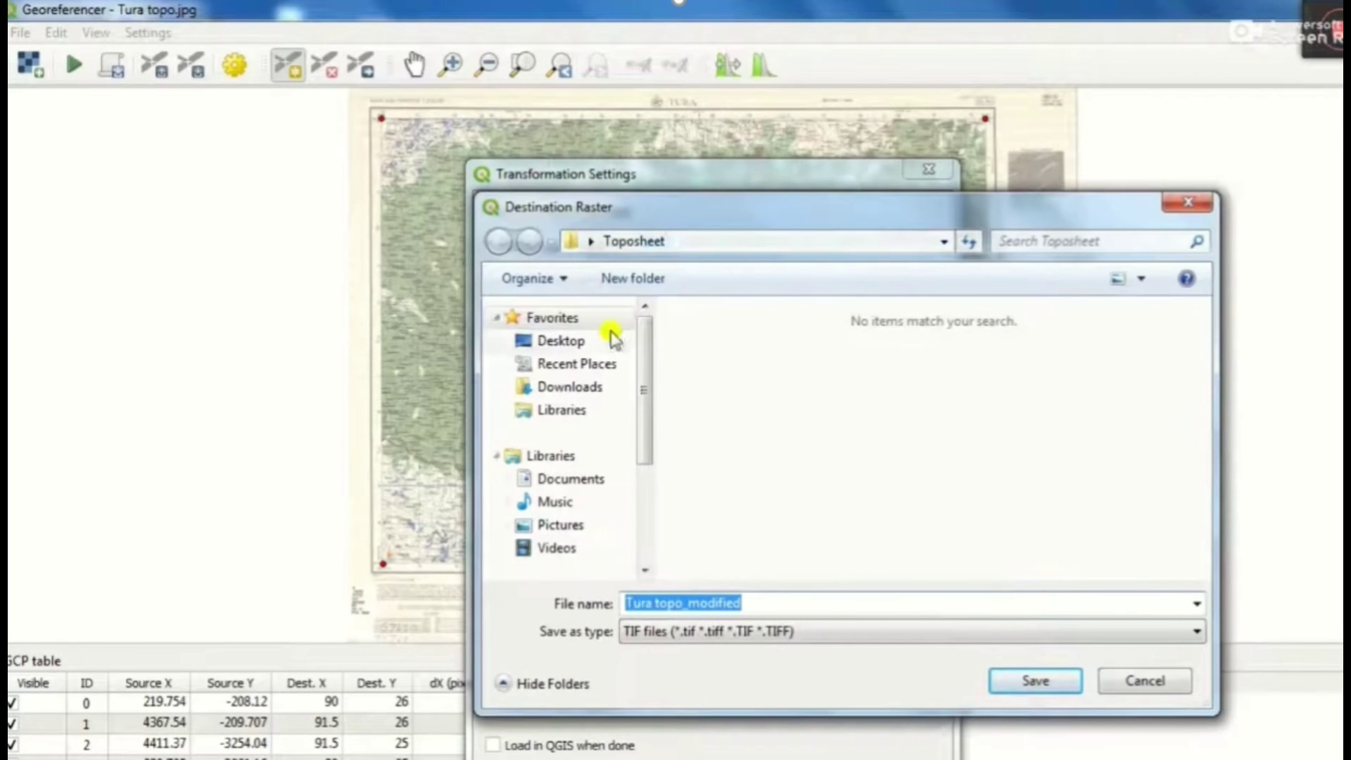
key("Return")
left_click(916, 388)
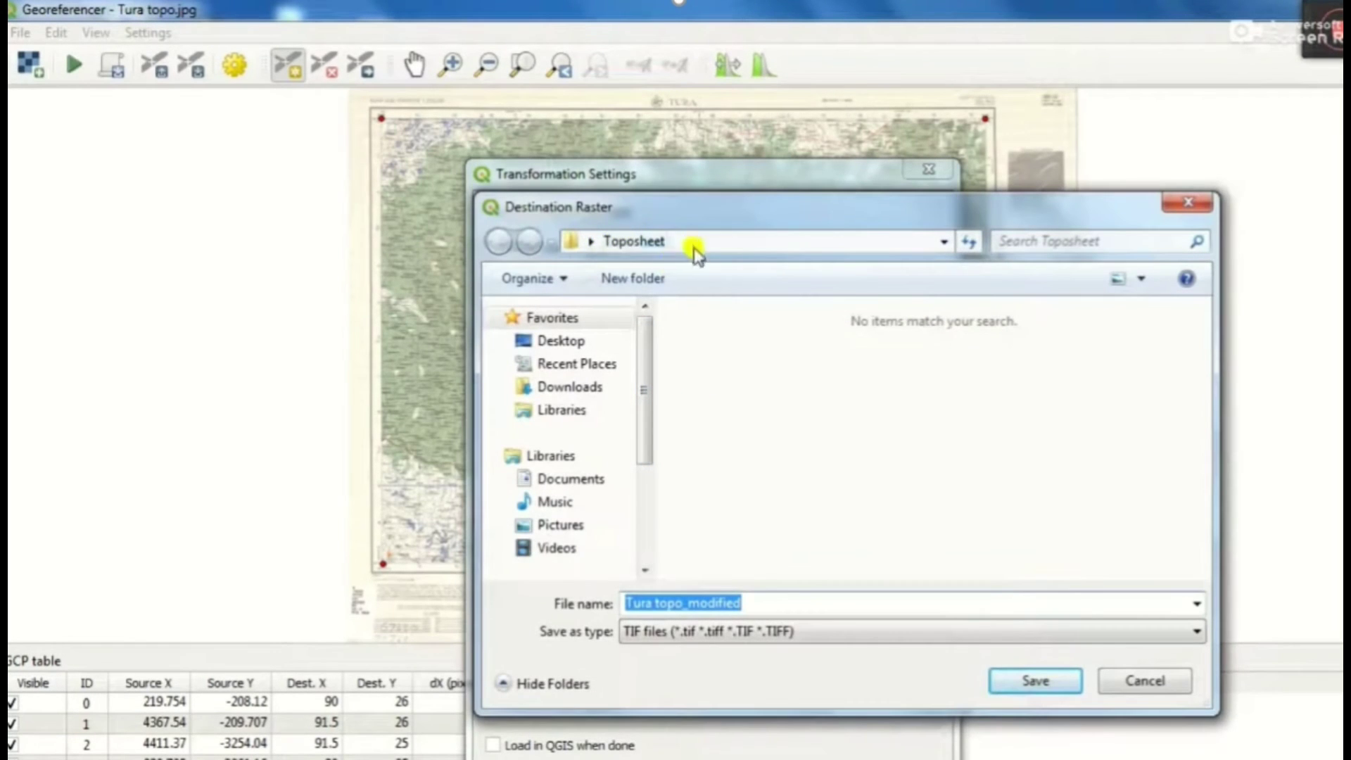
left_click(581, 342)
key("alt+Left")
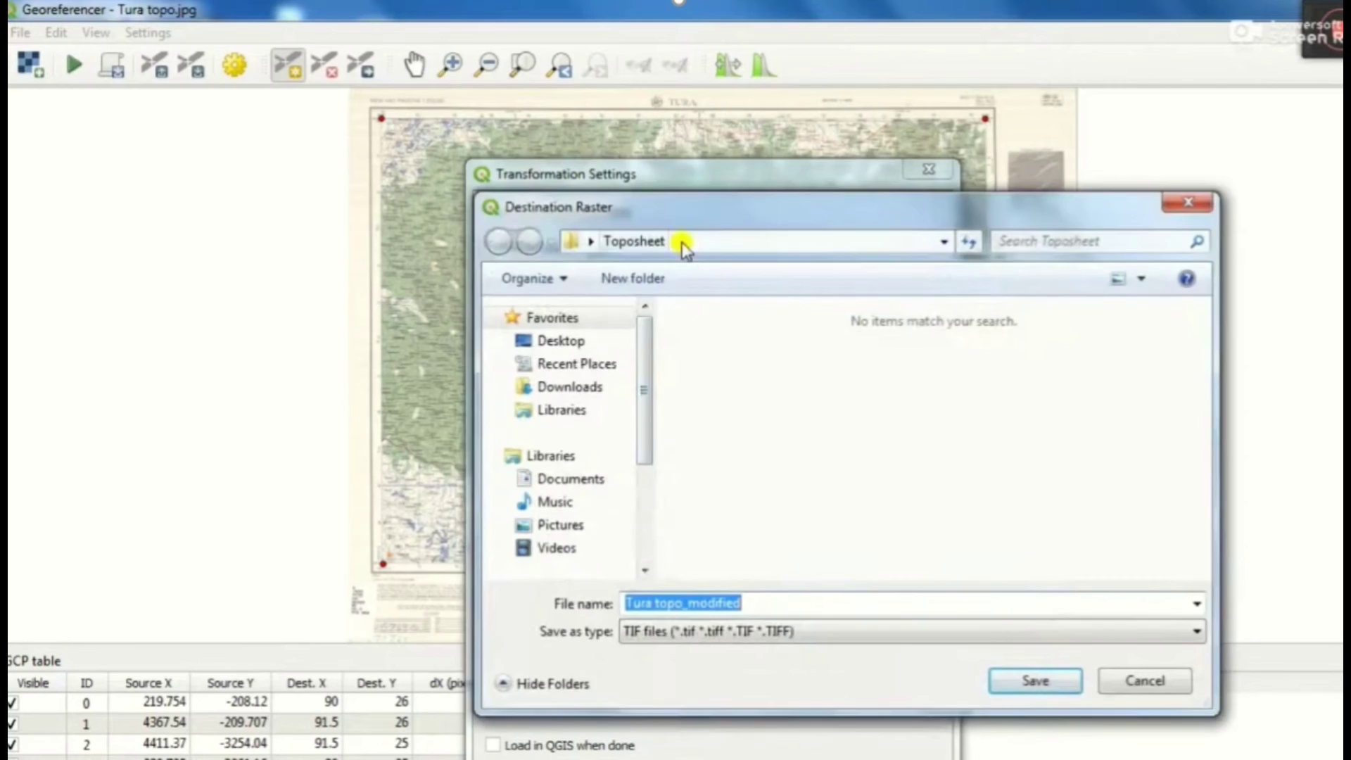
key("Return")
left_click(916, 389)
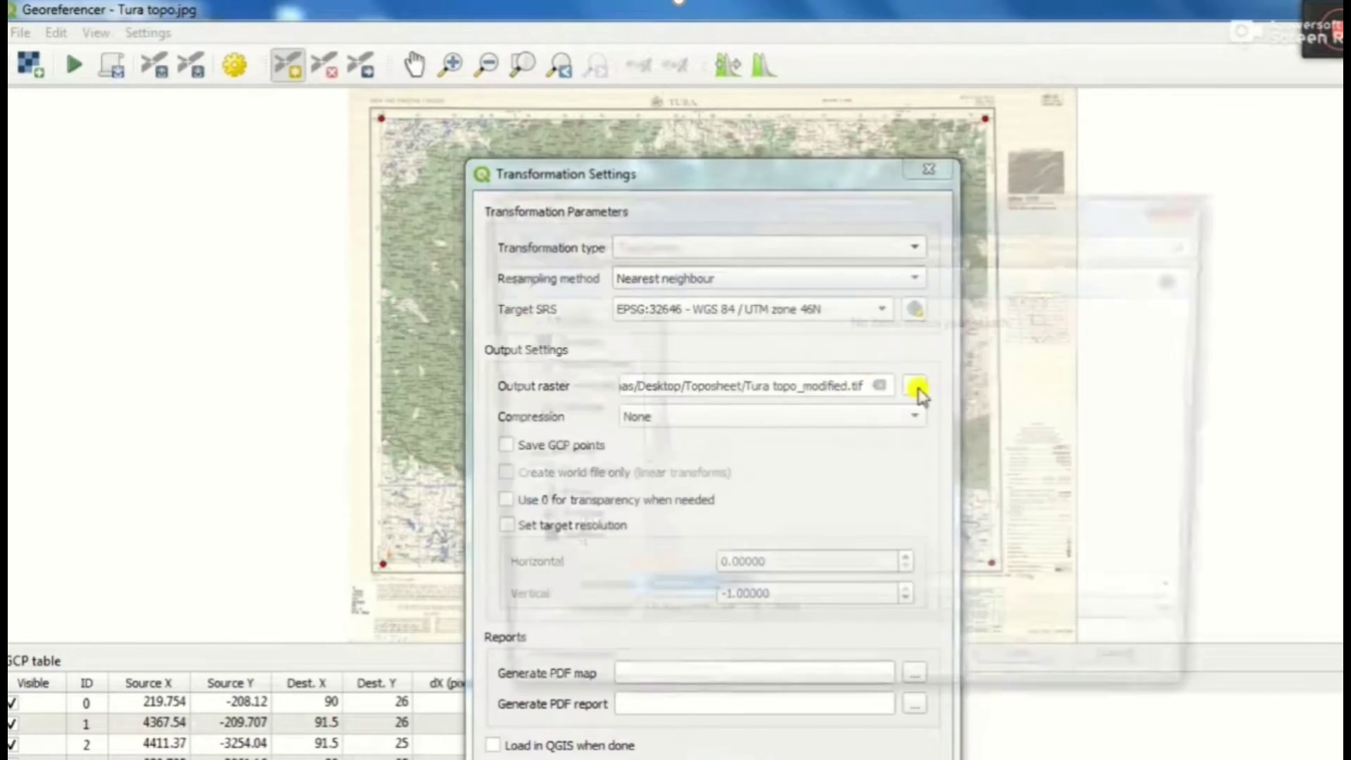
key("Return")
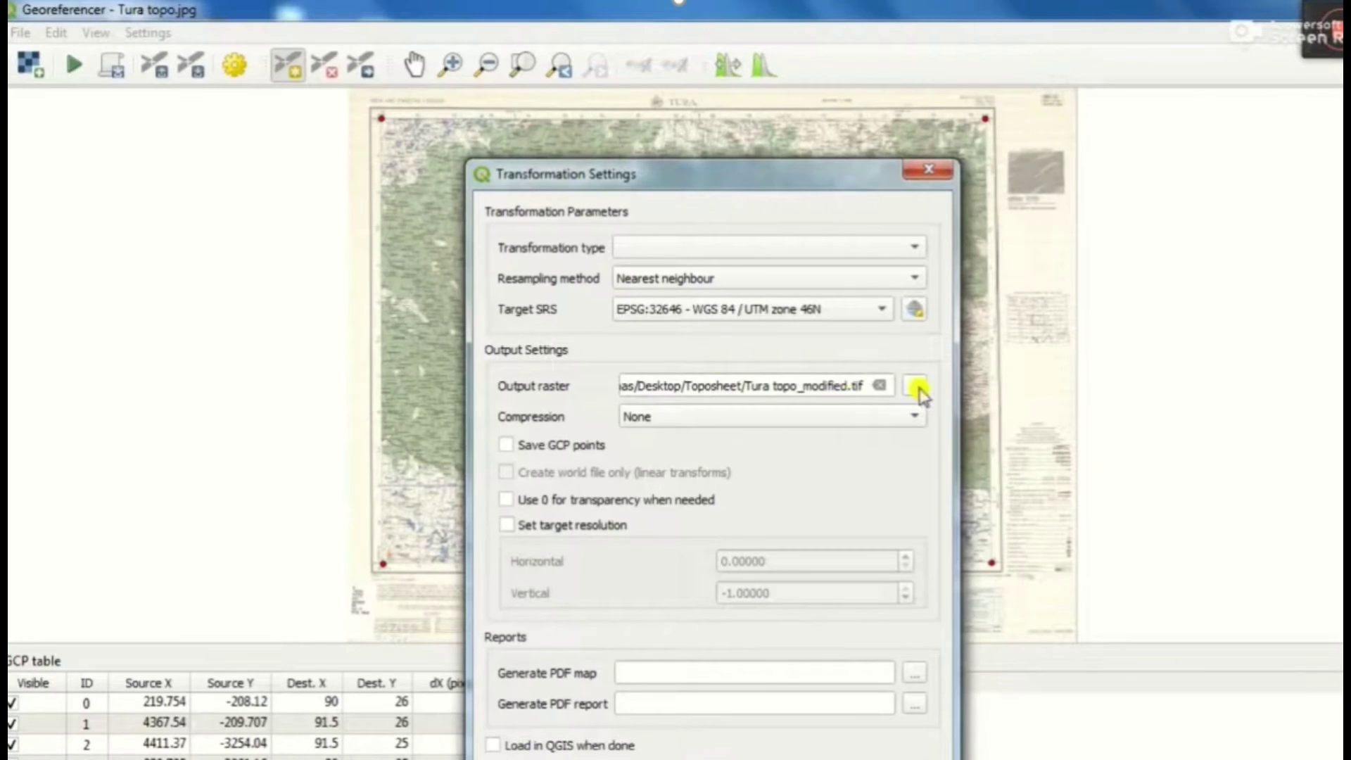
Save the output as Tura topo_modified.tif in Desktop > Toposheet and enable 'Load in QGIS when done'.
left_click(917, 388)
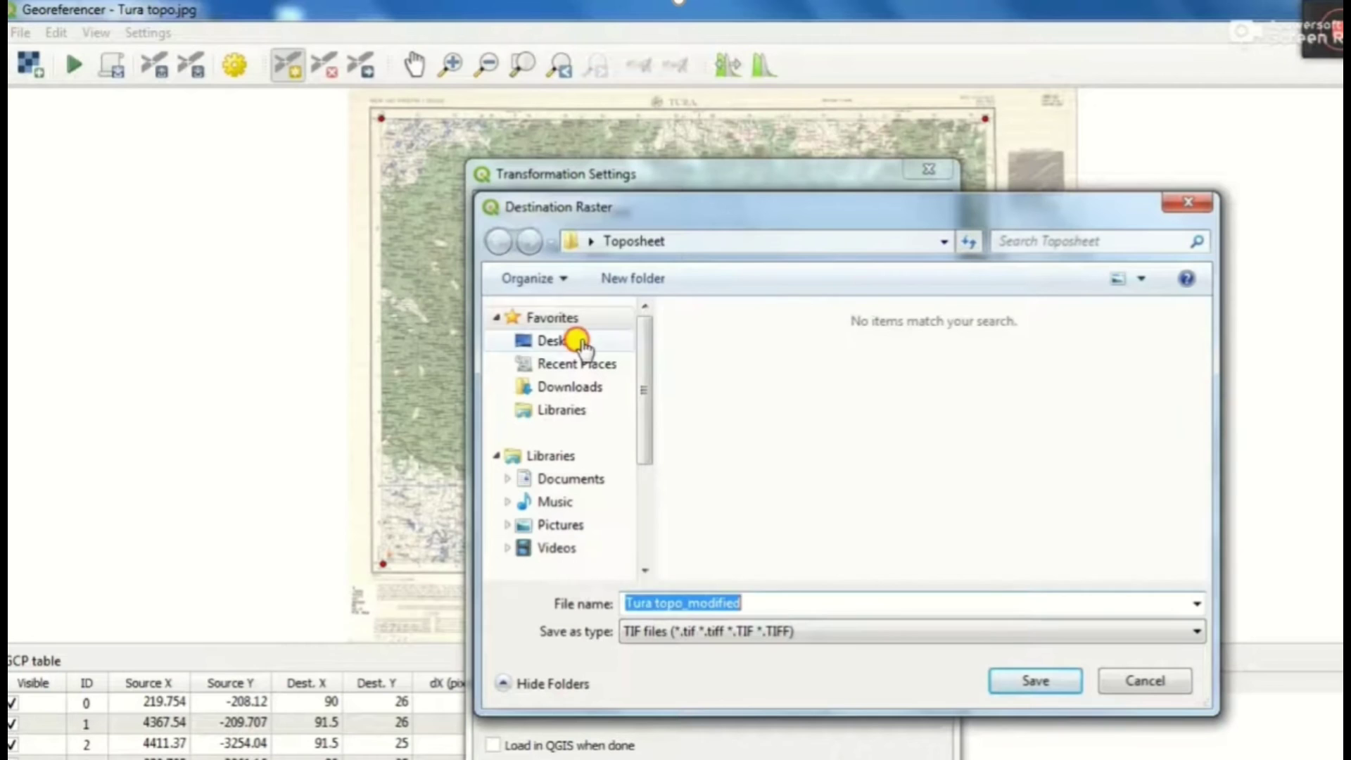
left_click(579, 343)
left_click_drag(1197, 354, 1209, 528)
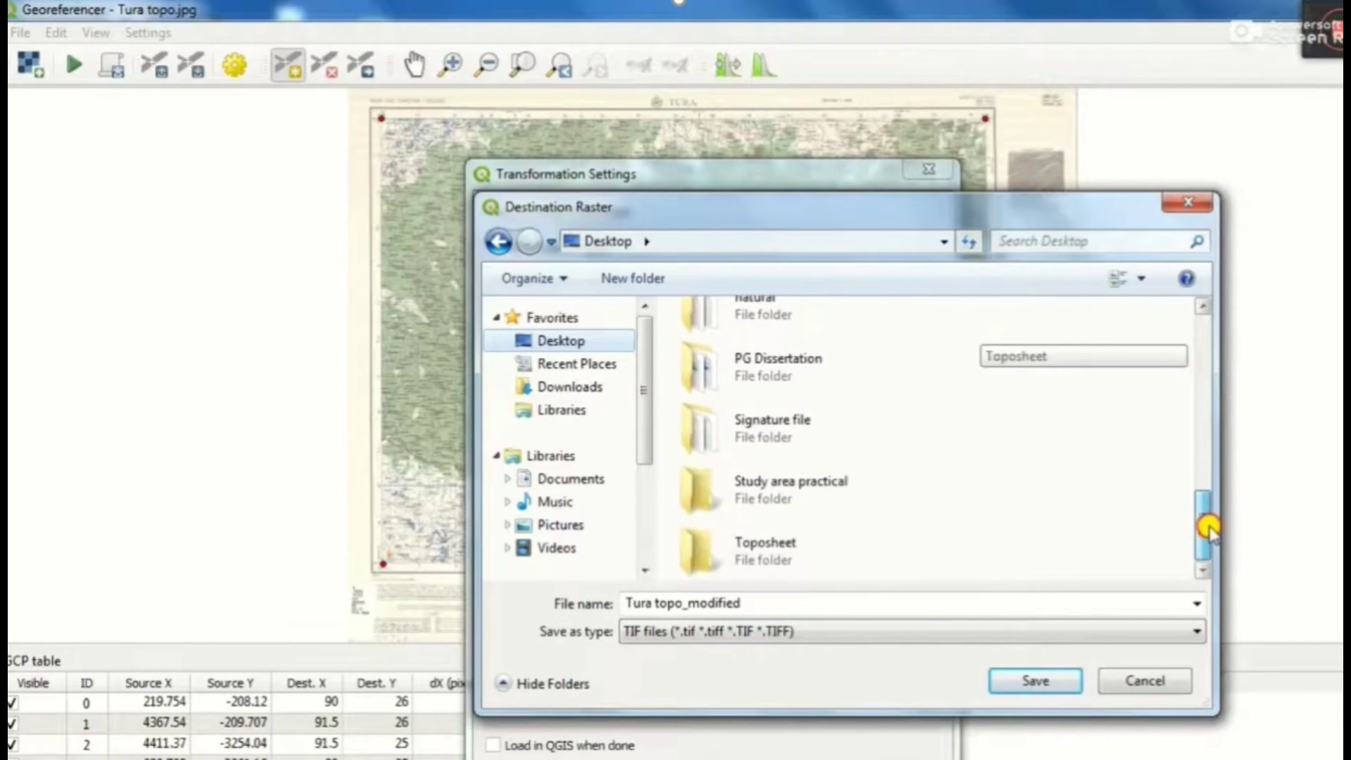
double_click(756, 552)
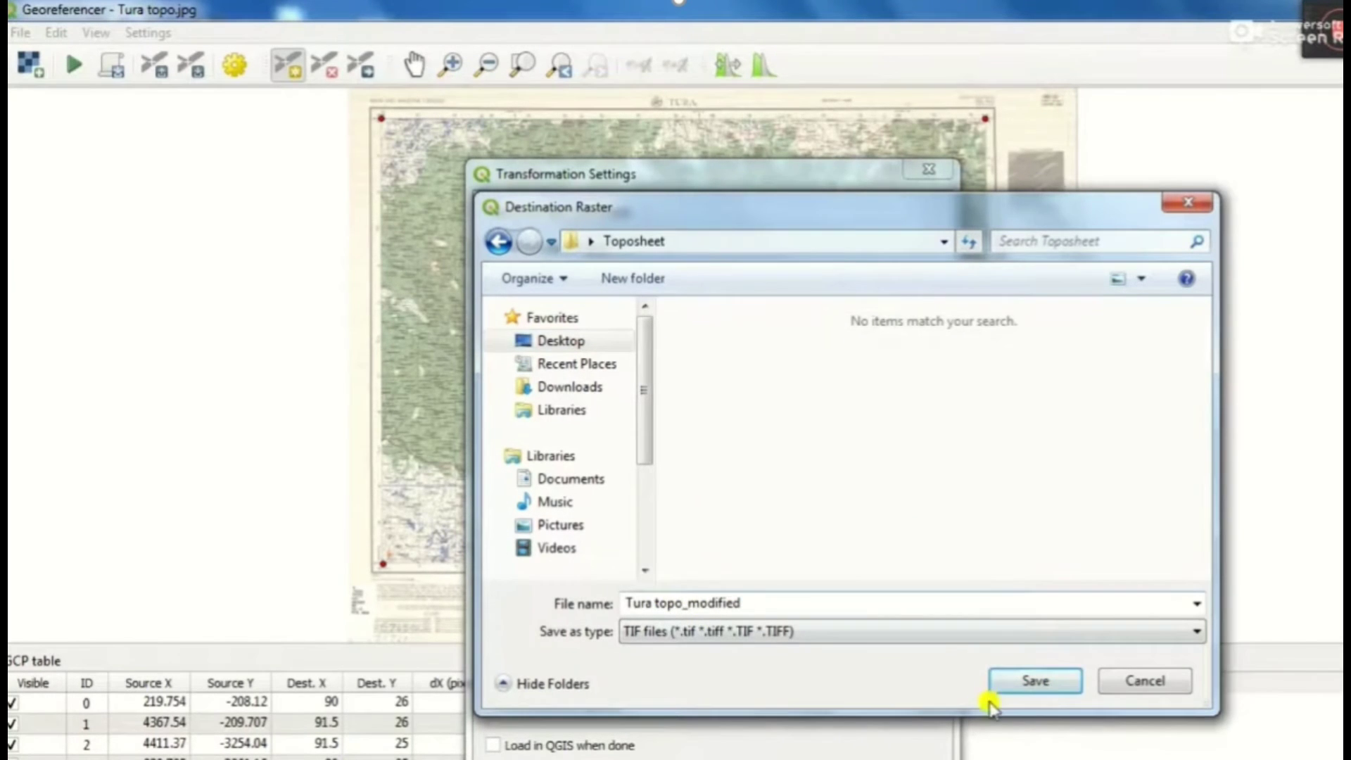
left_click(1052, 681)
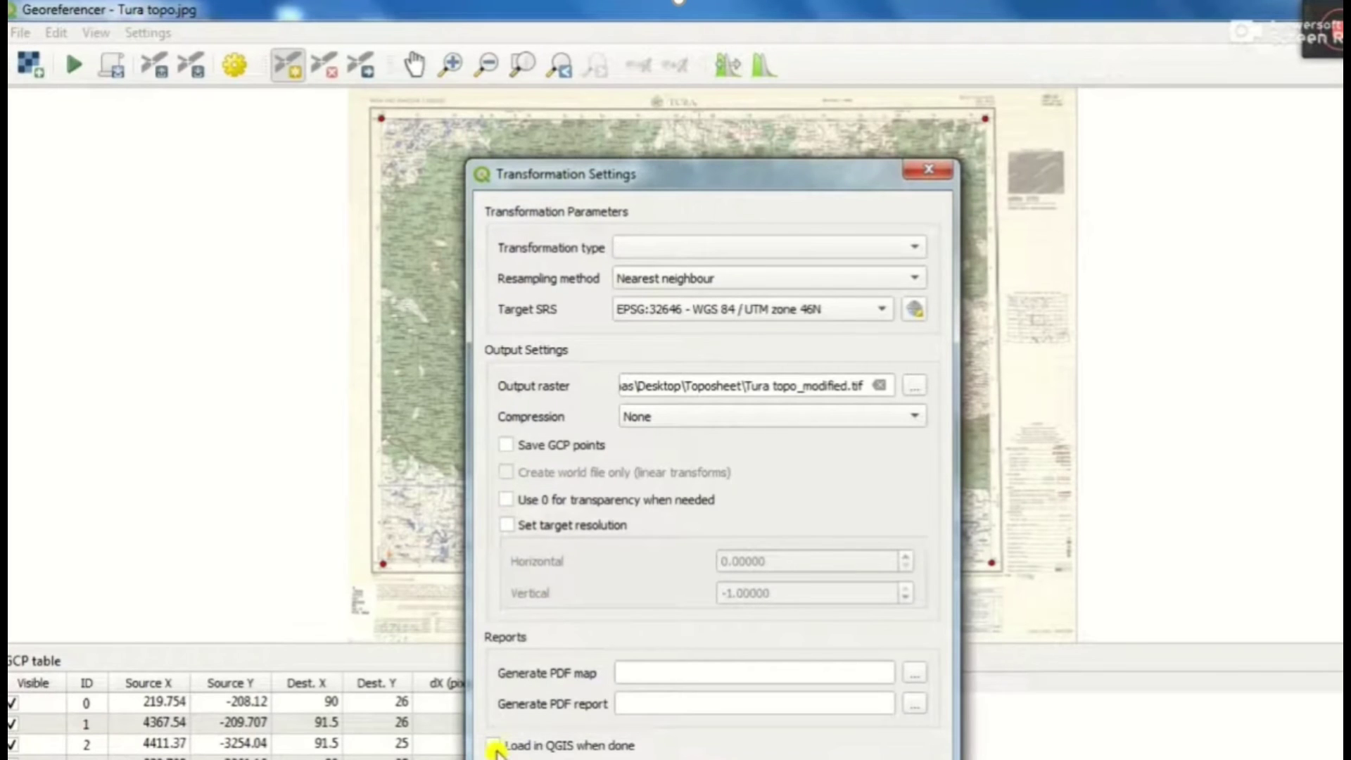
left_click(493, 747)
Accept the settings and start georeferencing, then dismiss the missing transformation type warning.
key("Return")
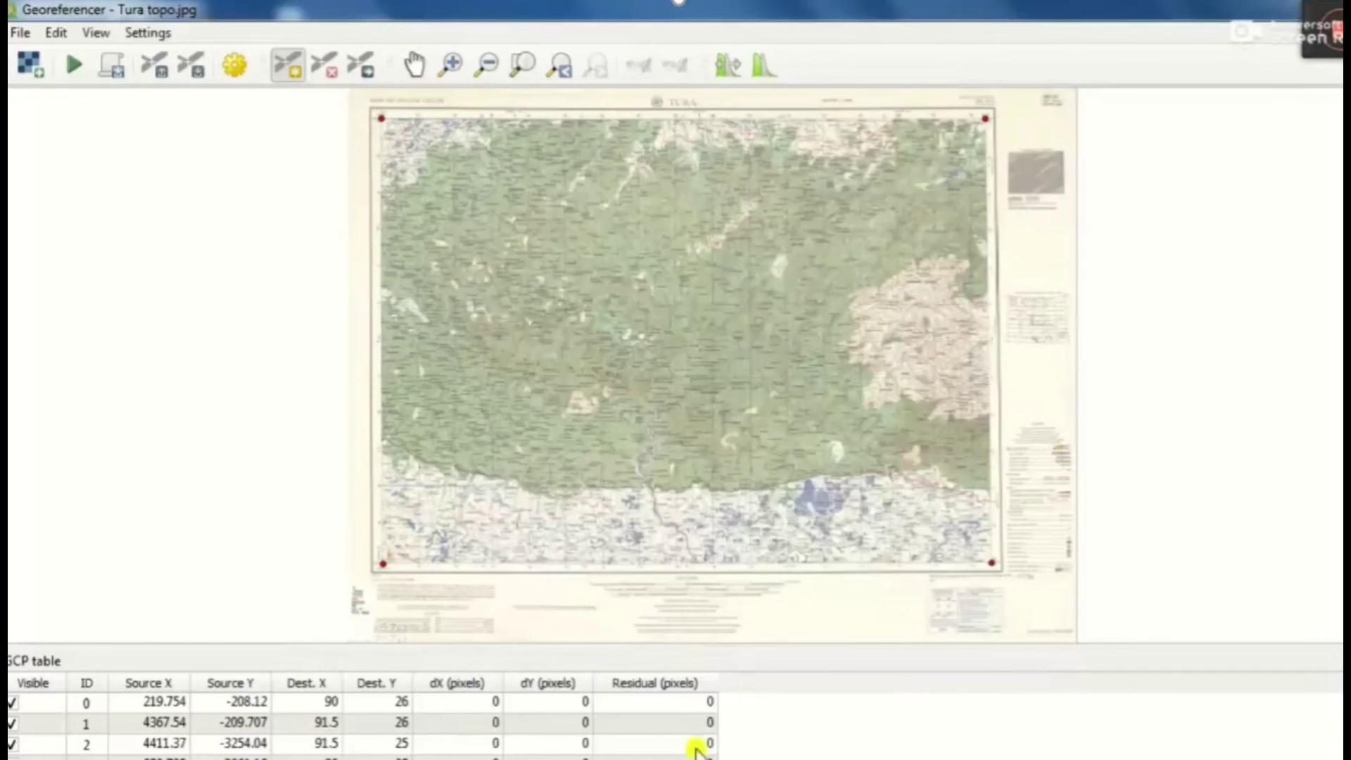
left_click(76, 68)
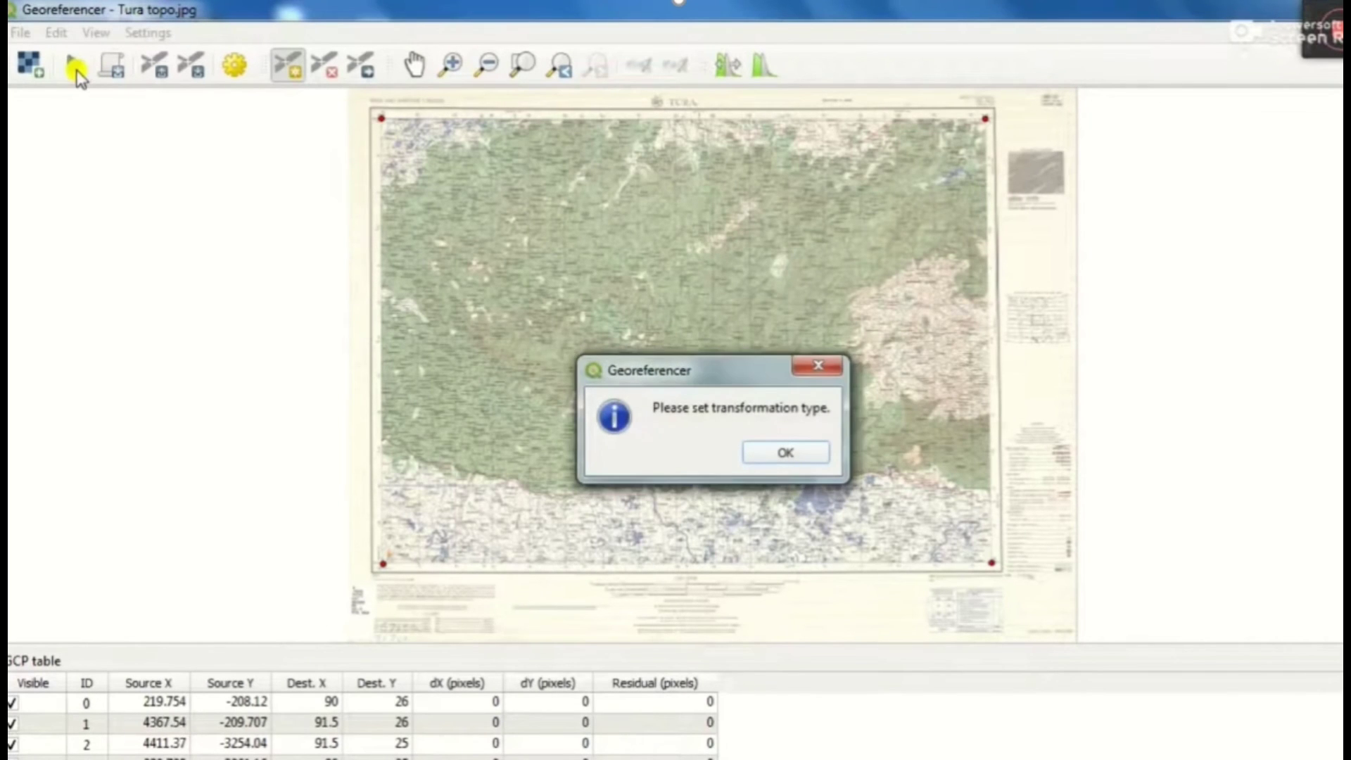
left_click(807, 452)
Set the transformation type to Linear and run georeferencing to compute residuals.
left_click(749, 254)
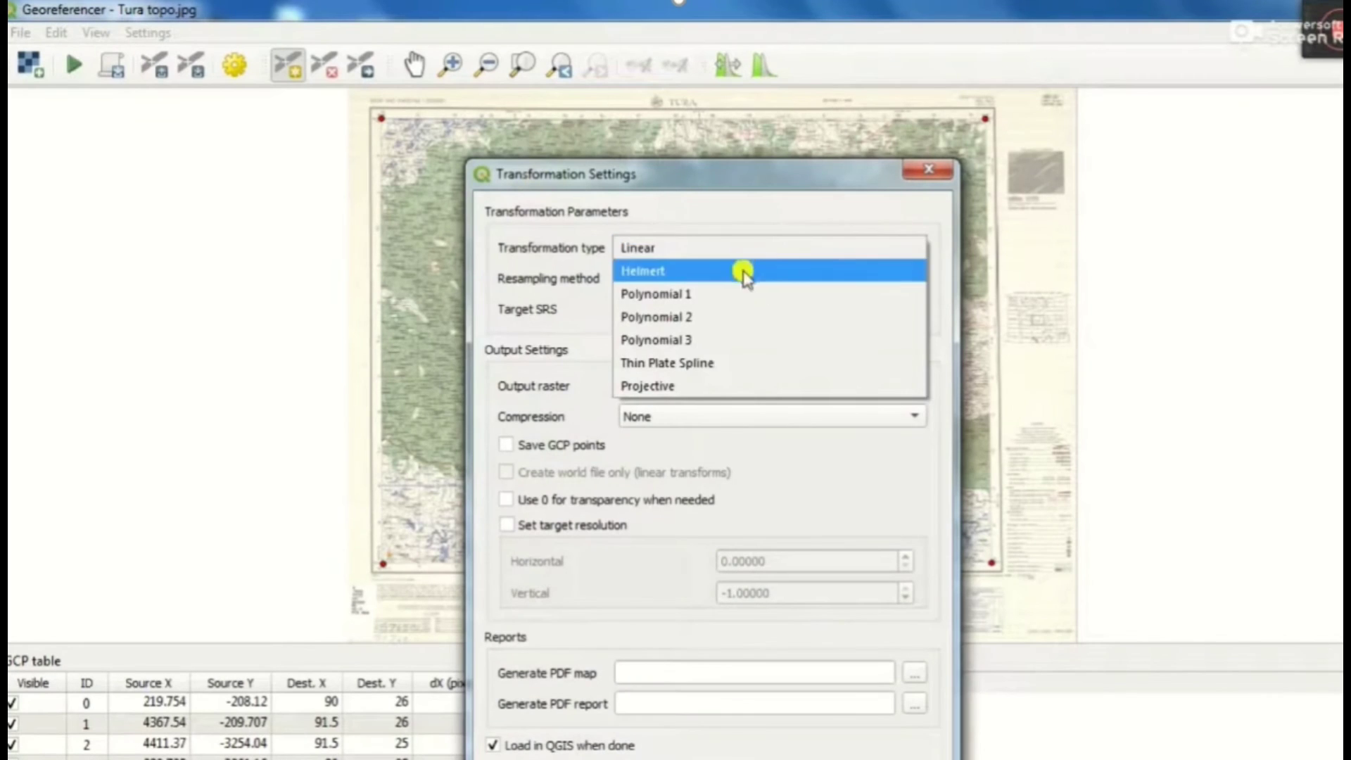
left_click(664, 251)
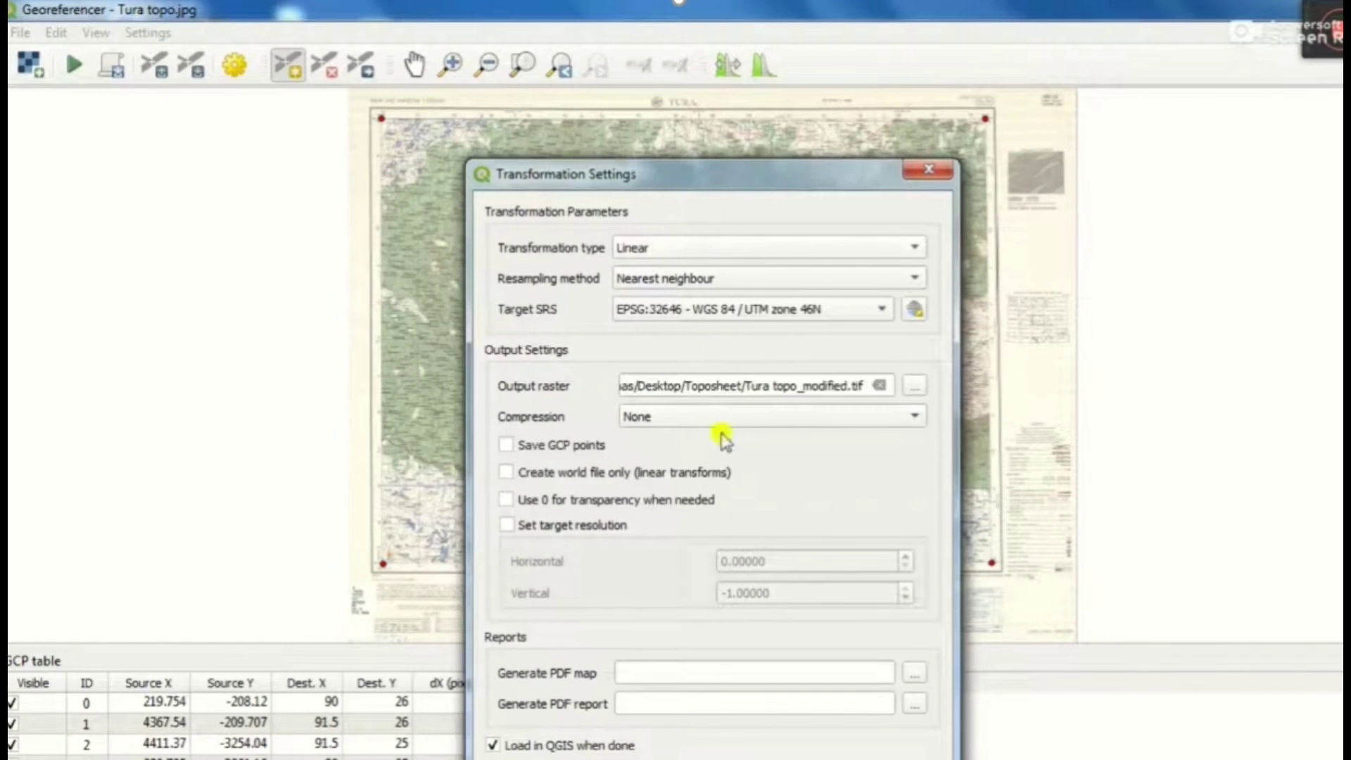
key("Return")
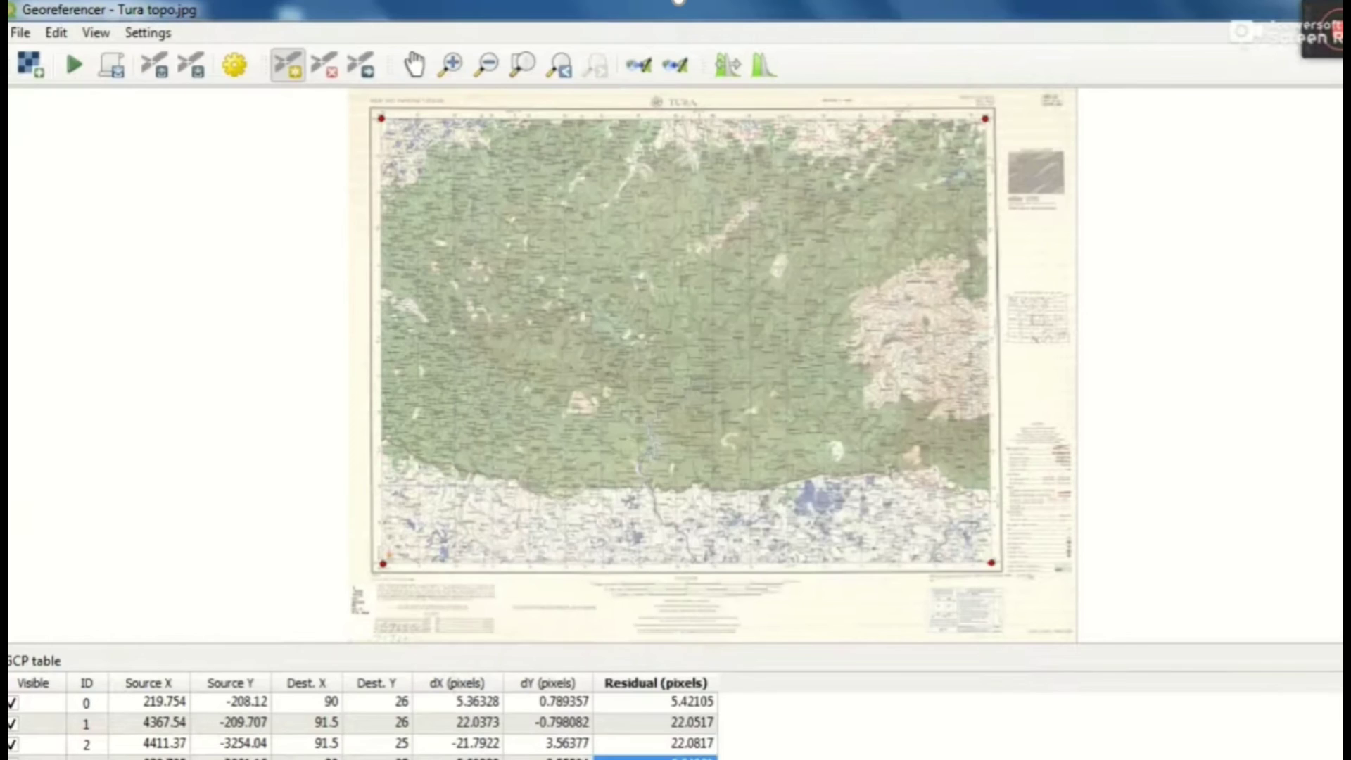
left_click(72, 67)
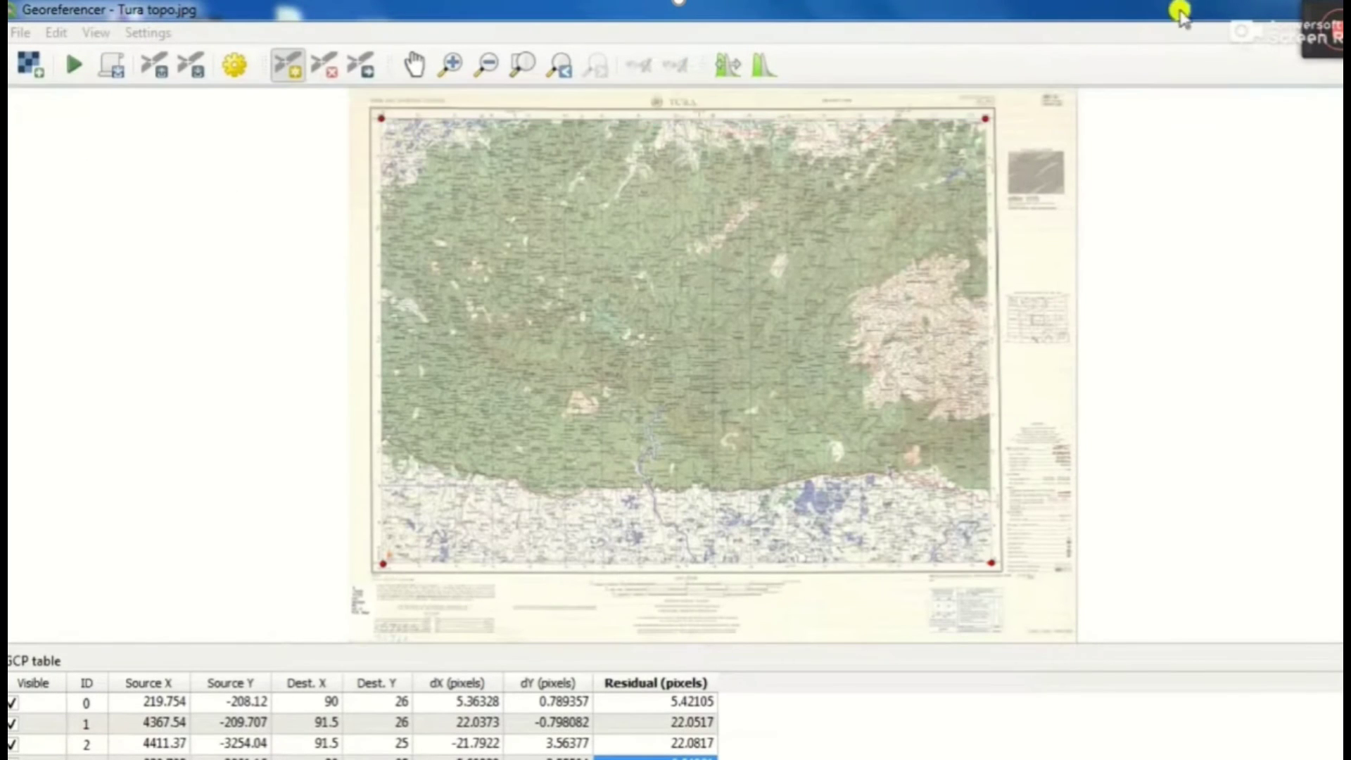
Minimise the Georeferencer and bring up the Layers options for the Tura topo modified layer.
double_click(977, 10)
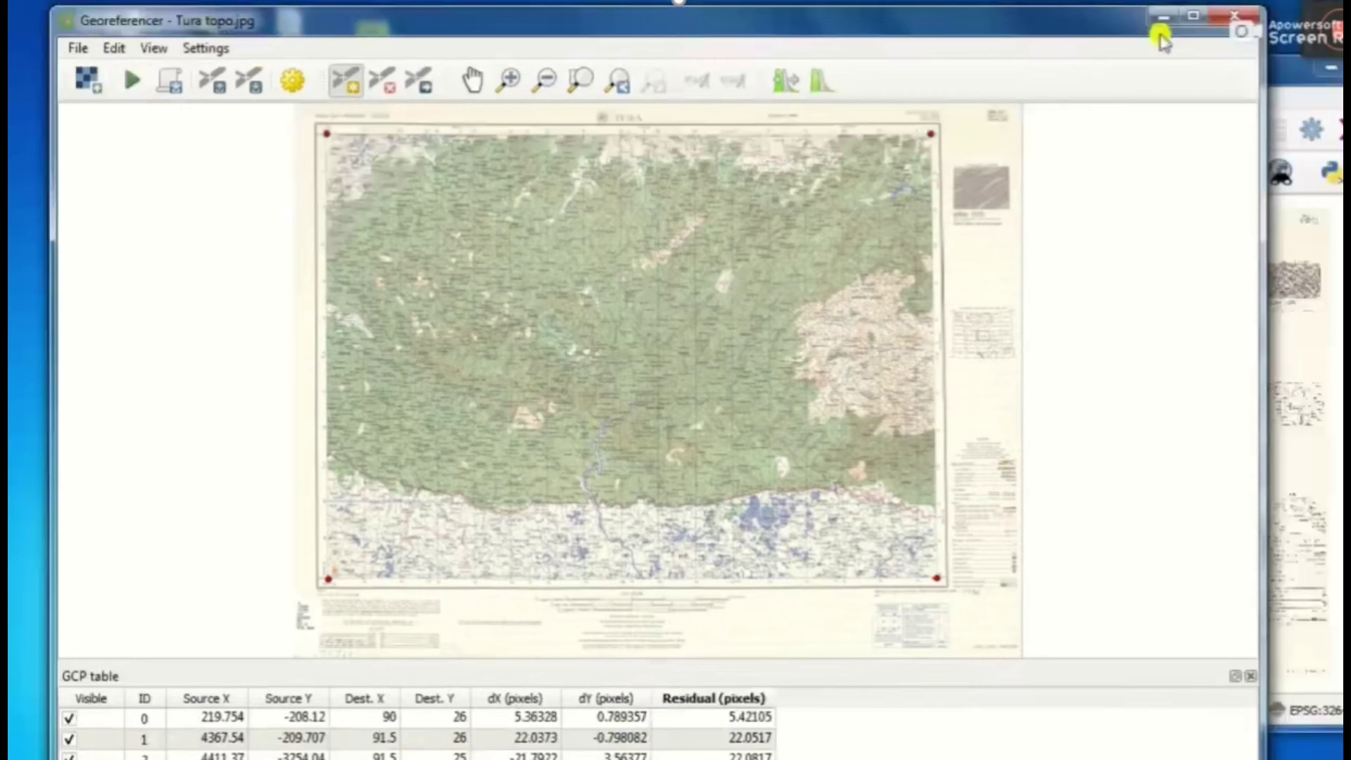
left_click(1163, 16)
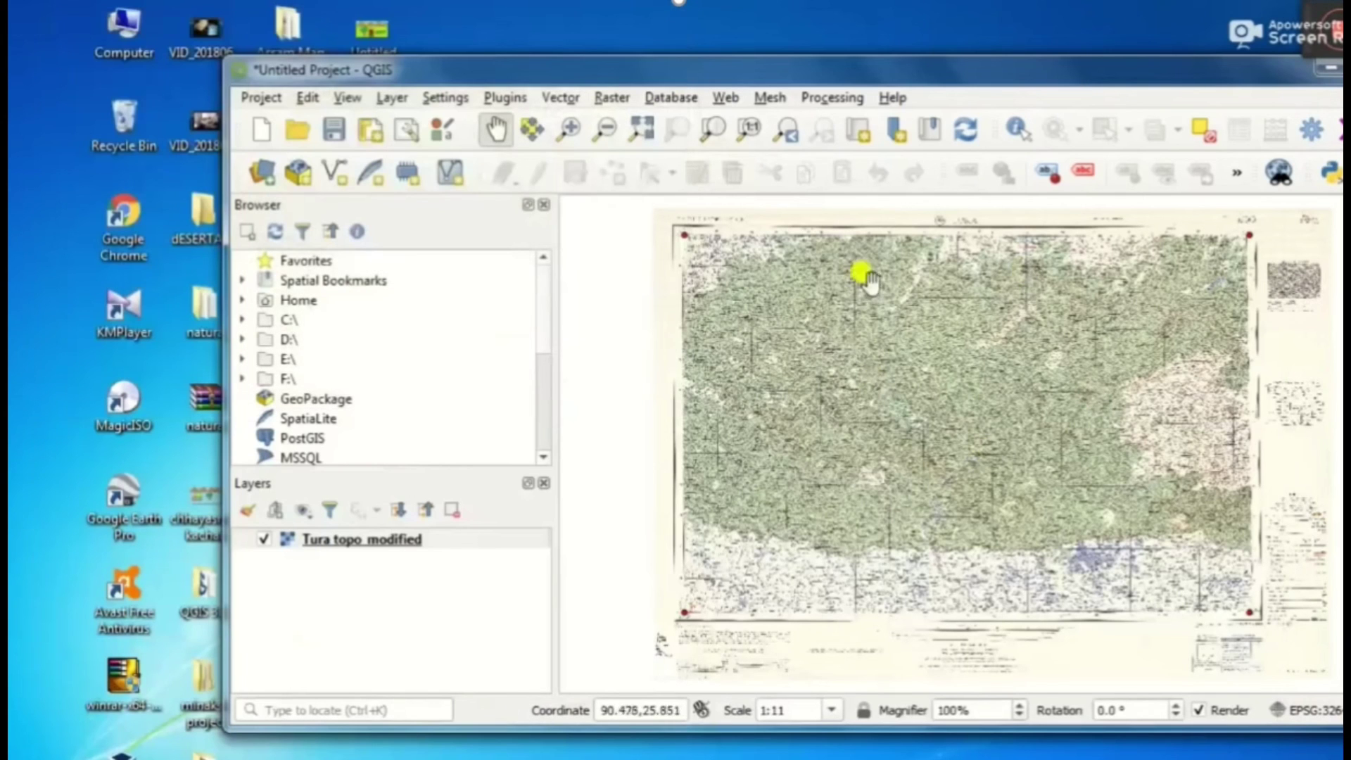
left_click(435, 540)
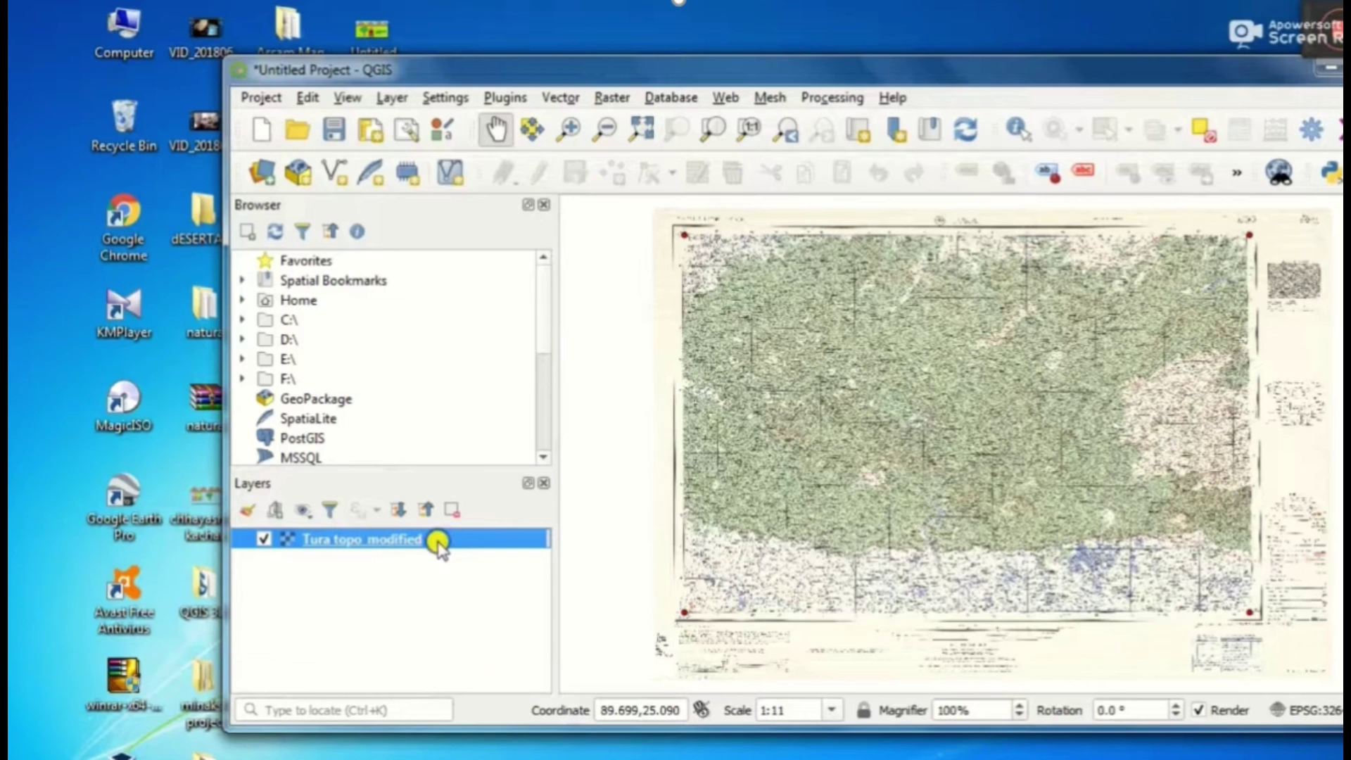
right_click(437, 544)
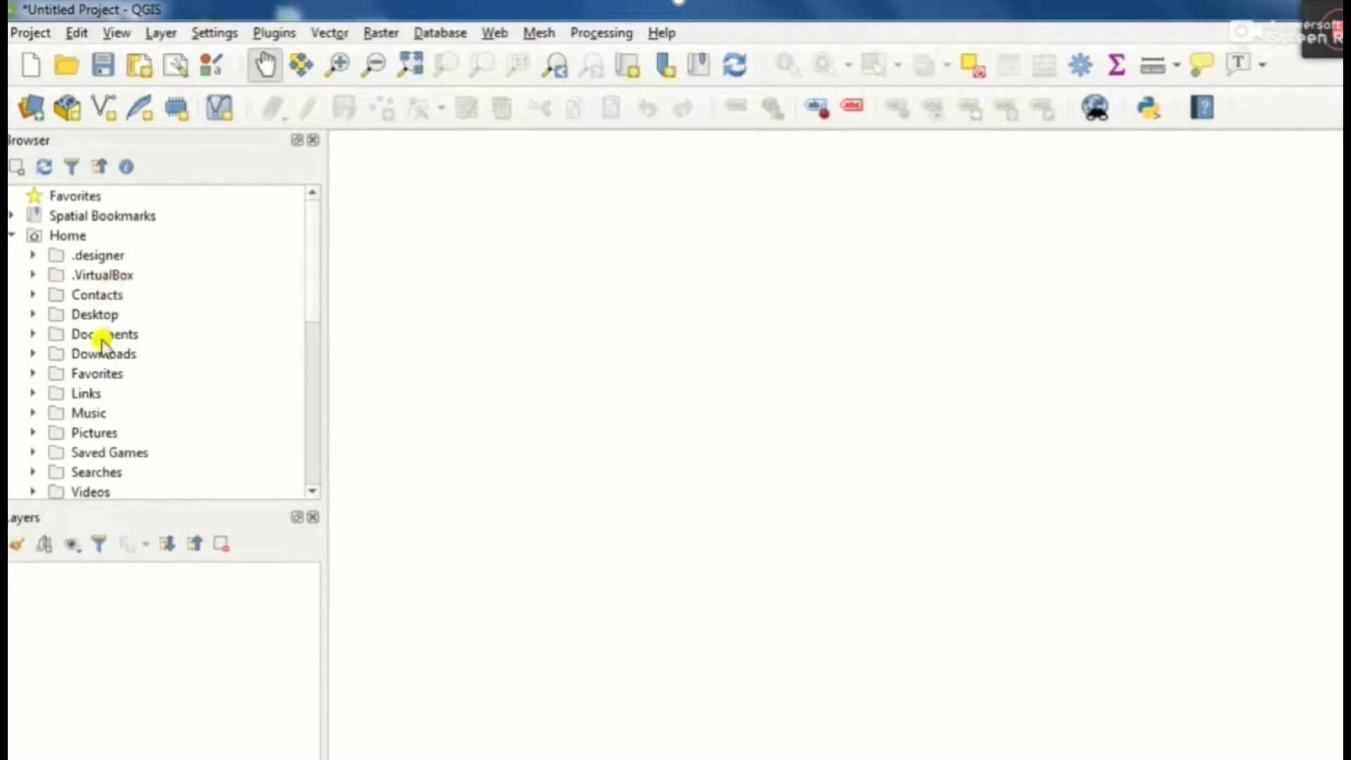
Expand Desktop > Toposheet in the Browser and add Tura topo_modified.tif to the map.
left_click(33, 315)
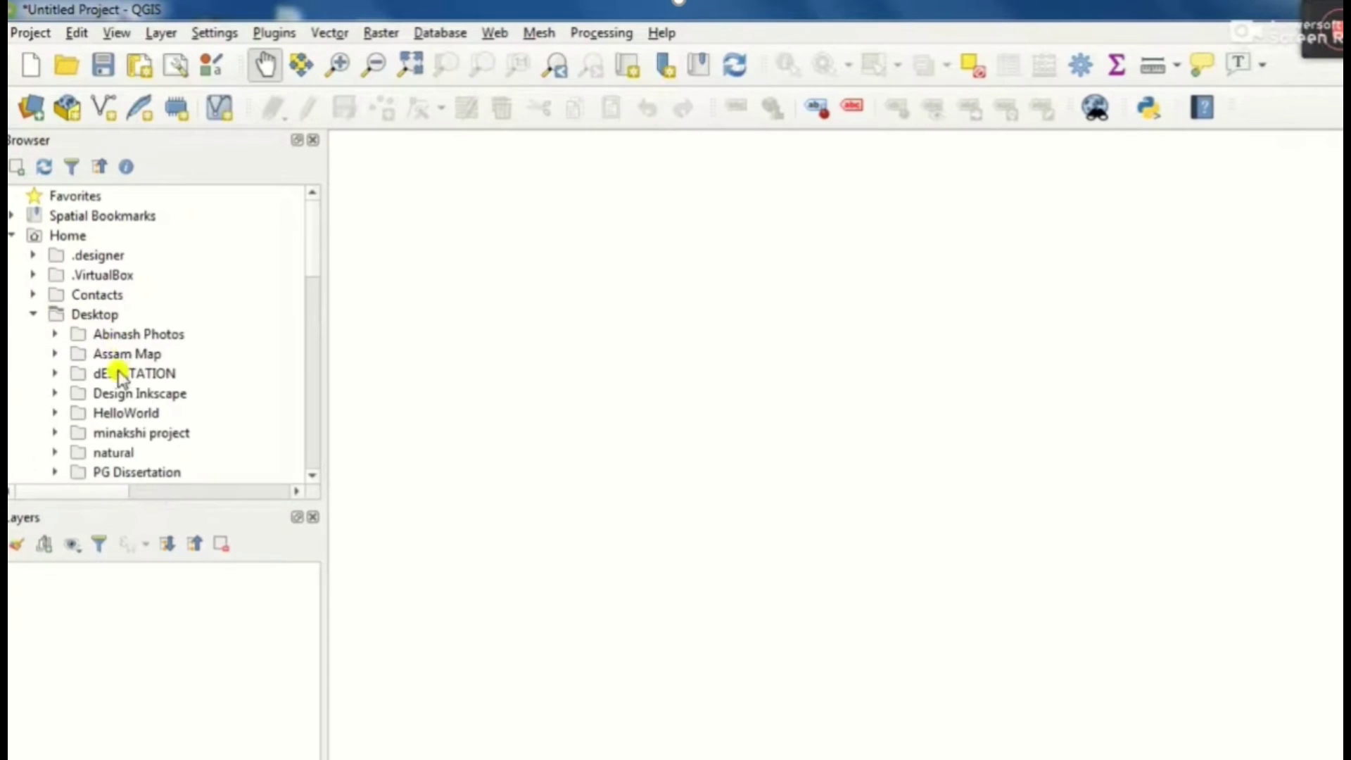
scroll(312, 470, "down", 3)
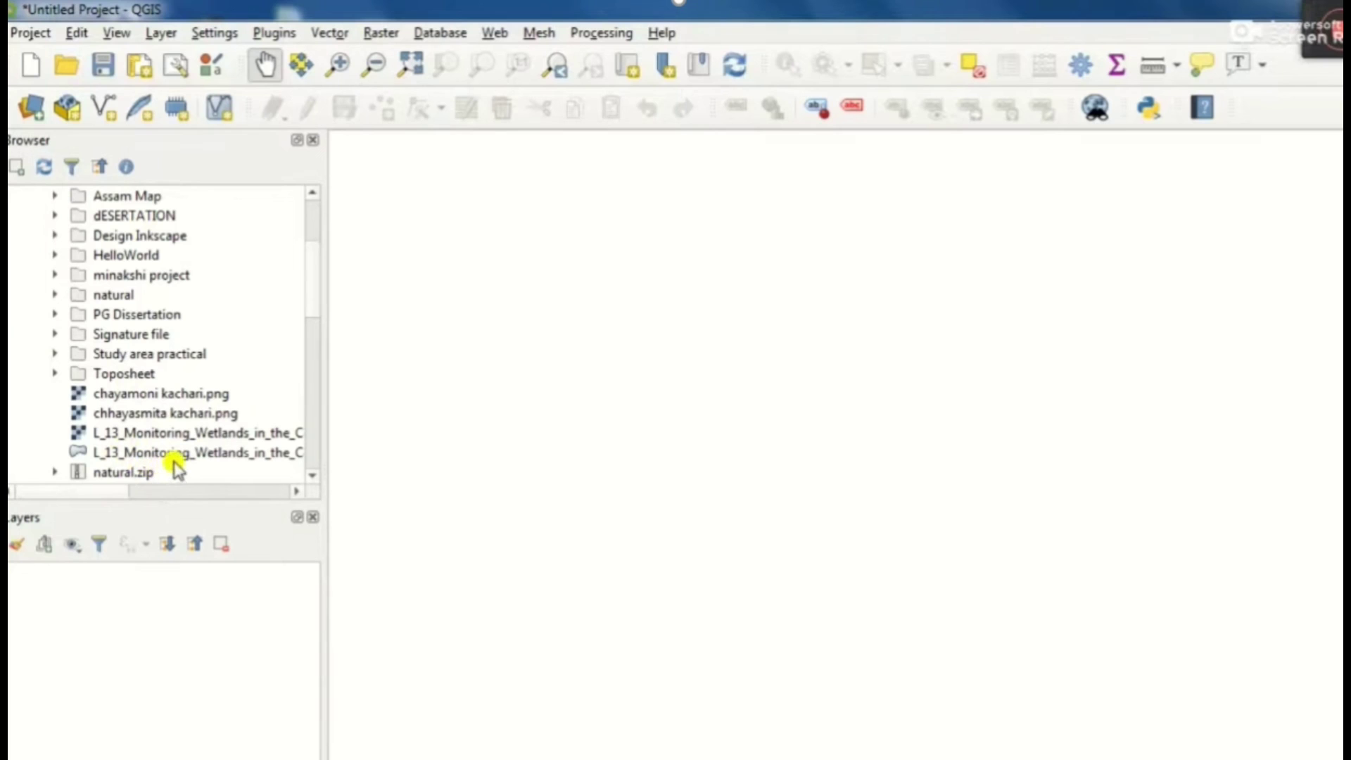
left_click(55, 374)
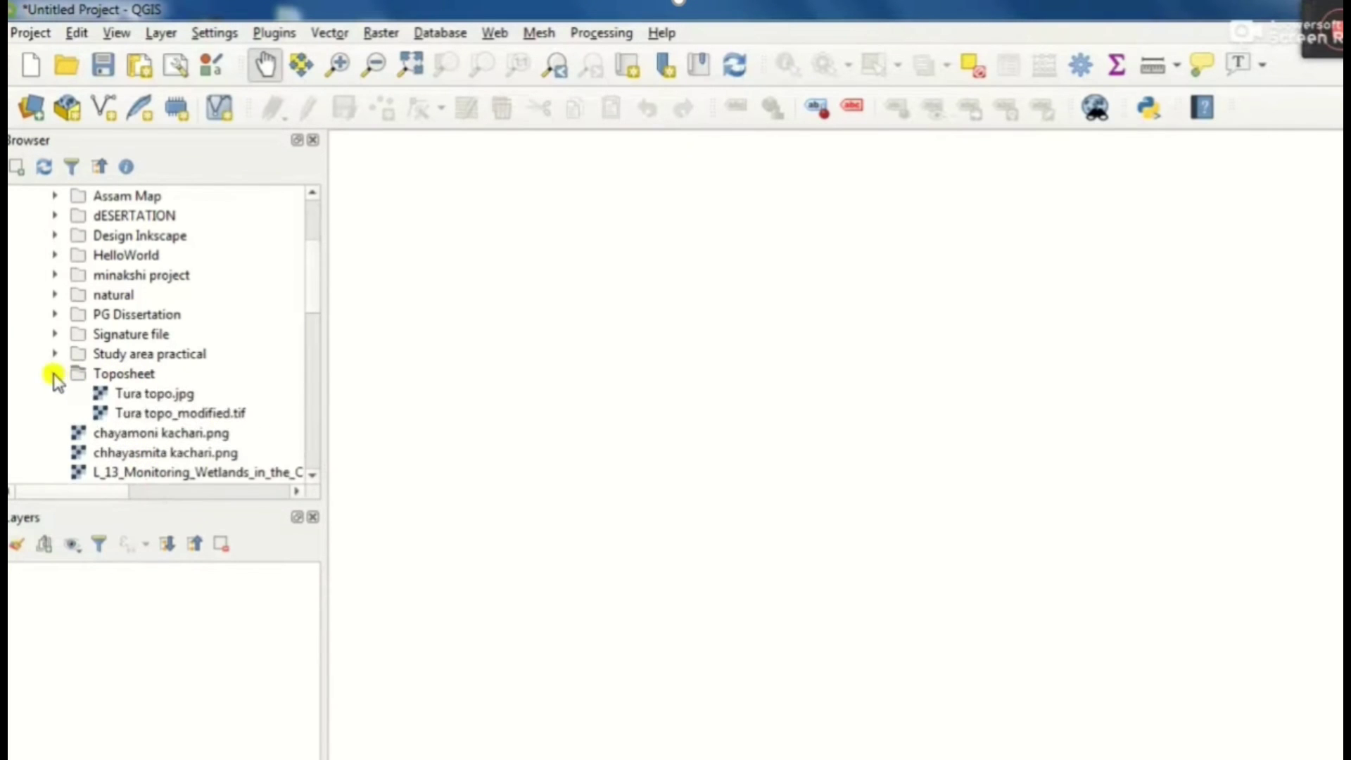
left_click(192, 415)
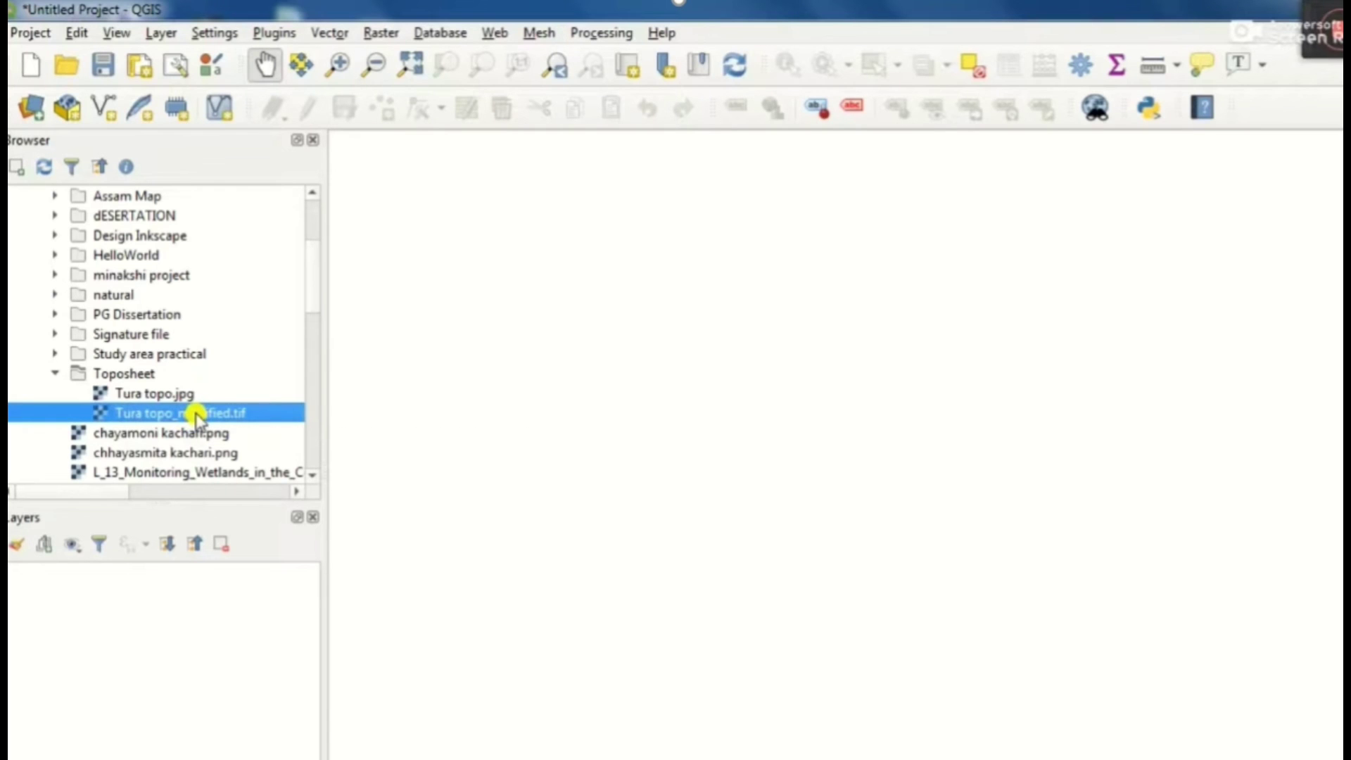
double_click(195, 414)
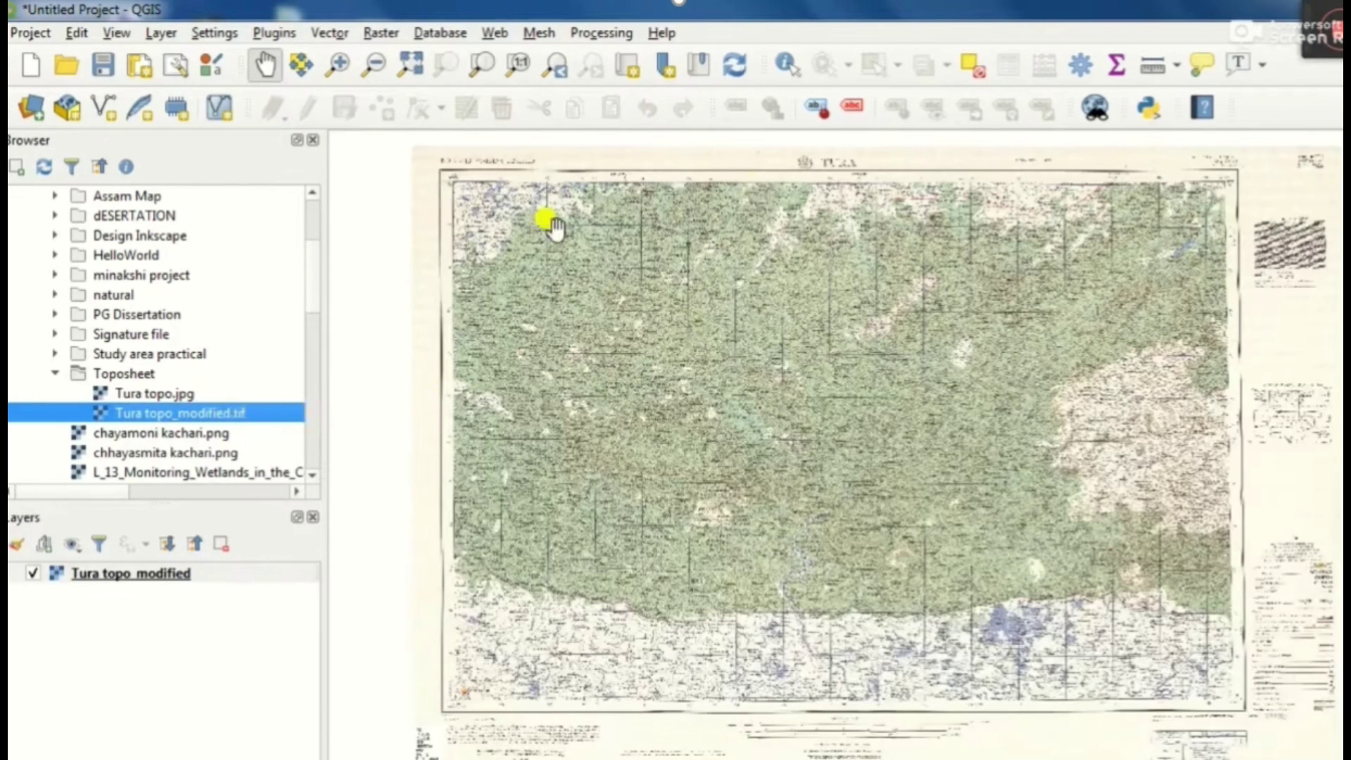
Remove the loaded Tura topo_modified layer from the project and confirm the removal.
right_click(209, 415)
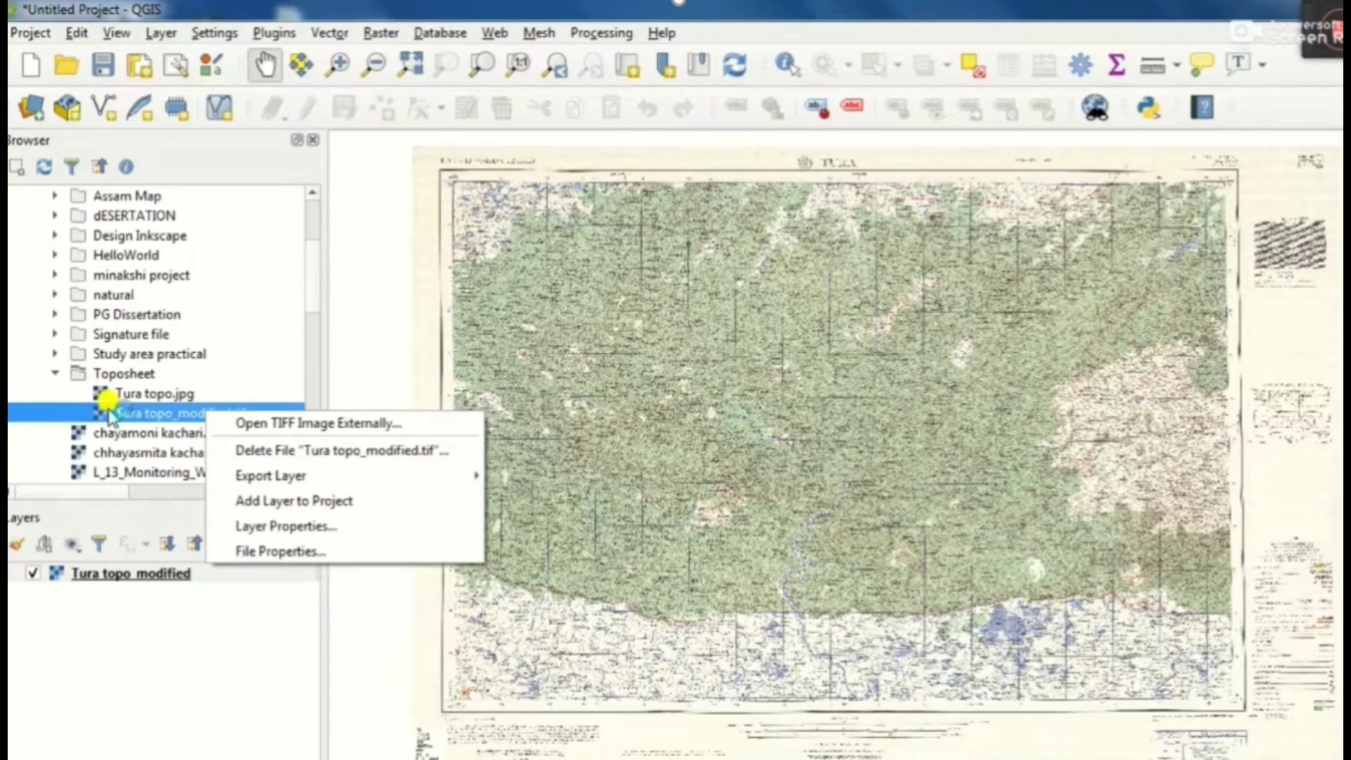
left_click(65, 528)
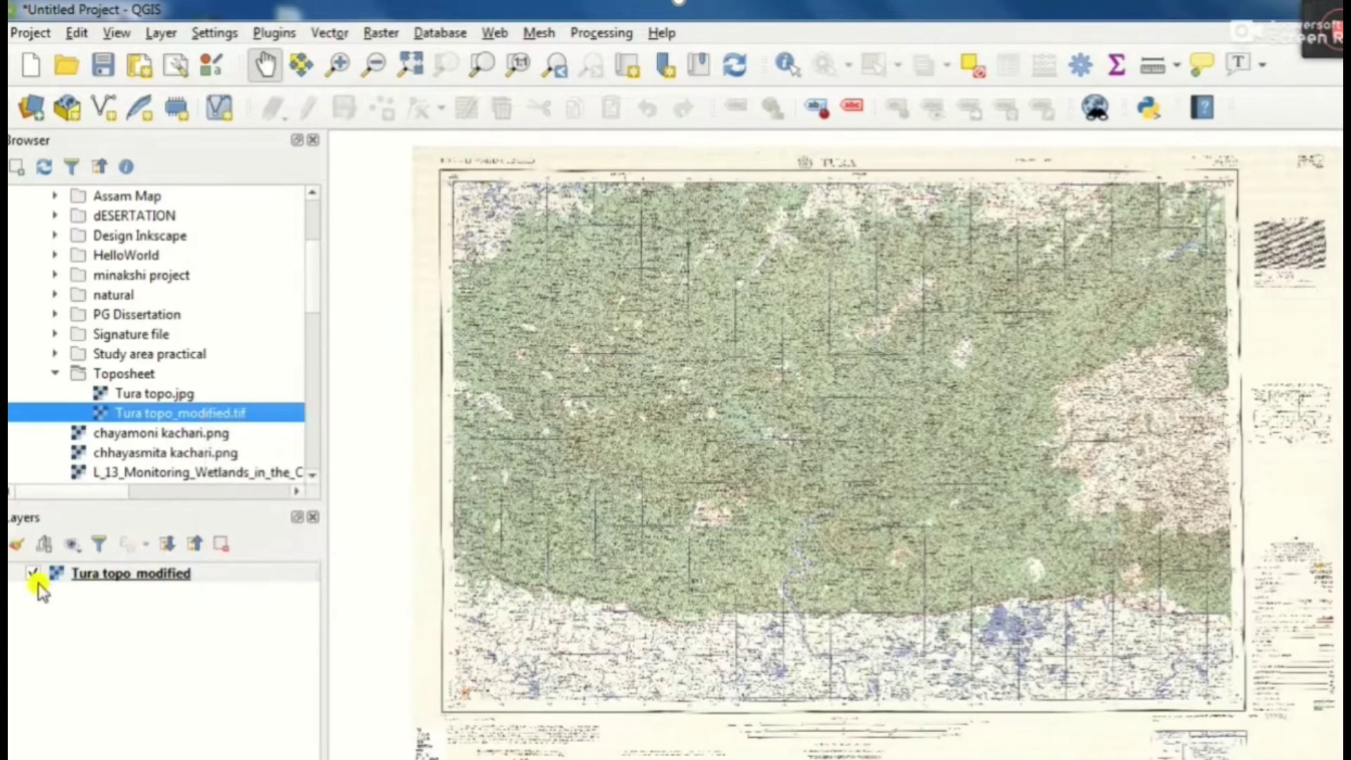
right_click(123, 578)
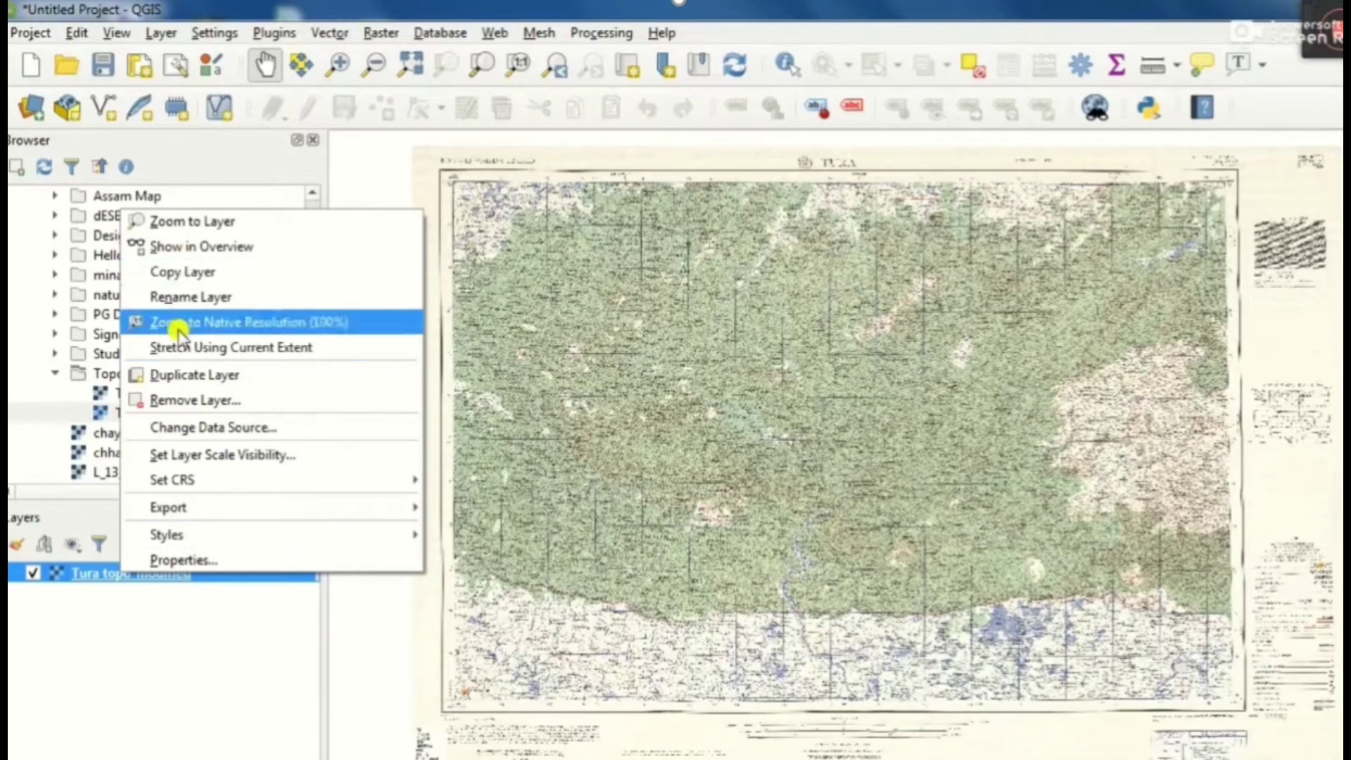
left_click(186, 399)
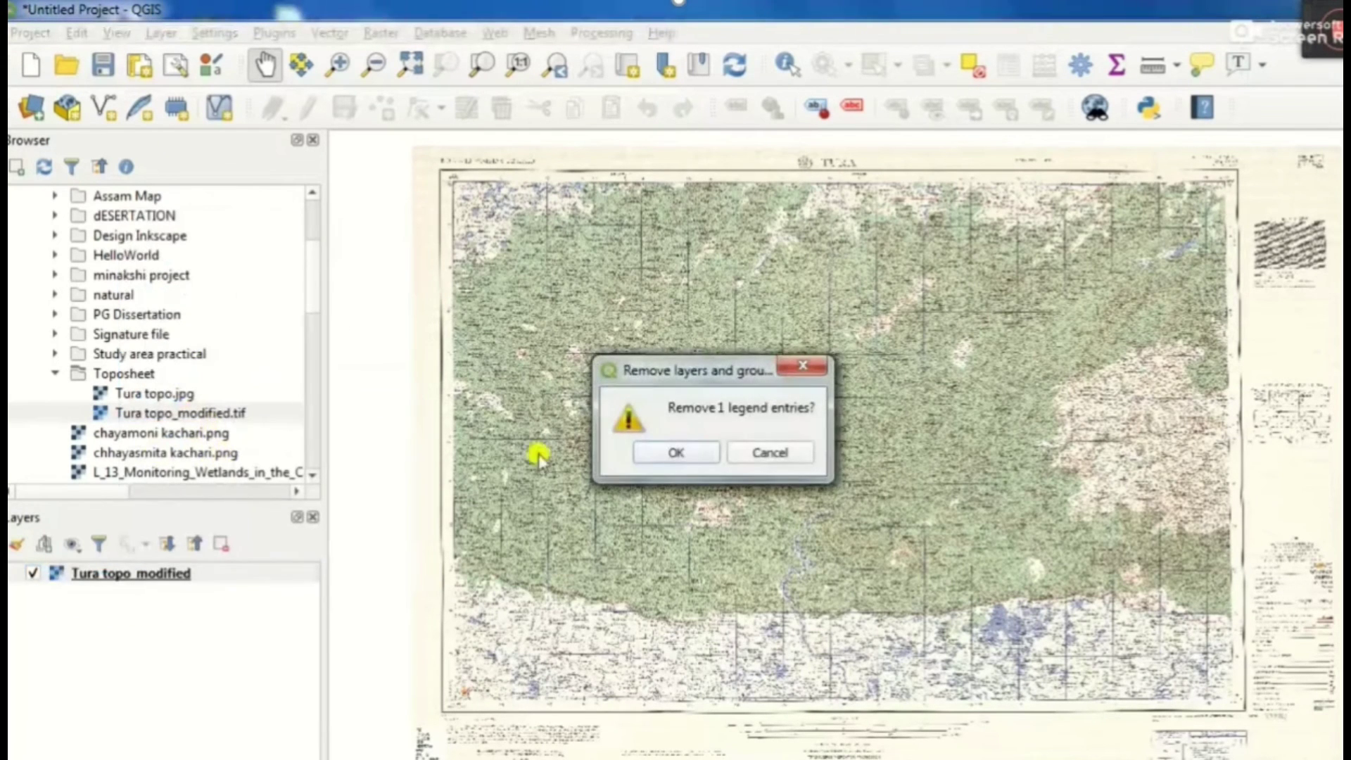
left_click(646, 456)
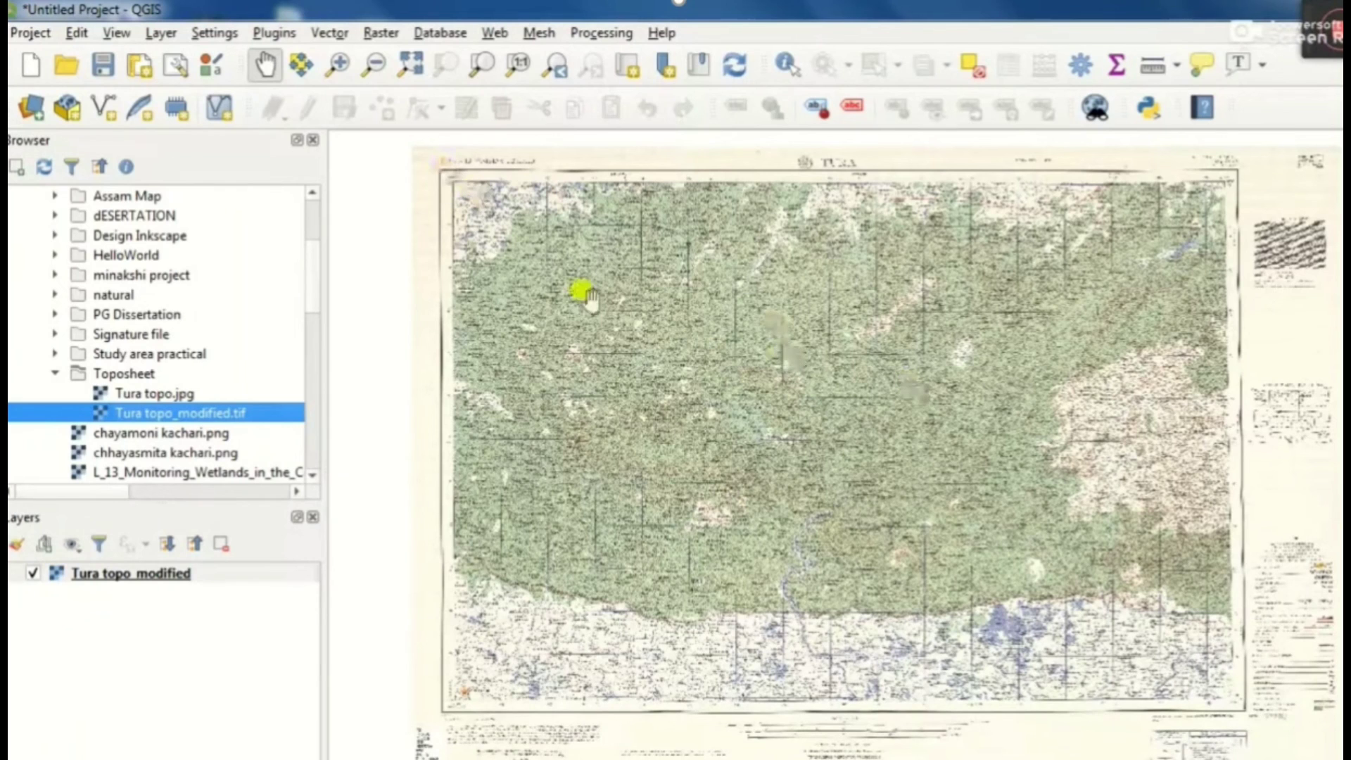
Zoom in repeatedly on the map's upper area around the TURA title and seal.
left_click(338, 65)
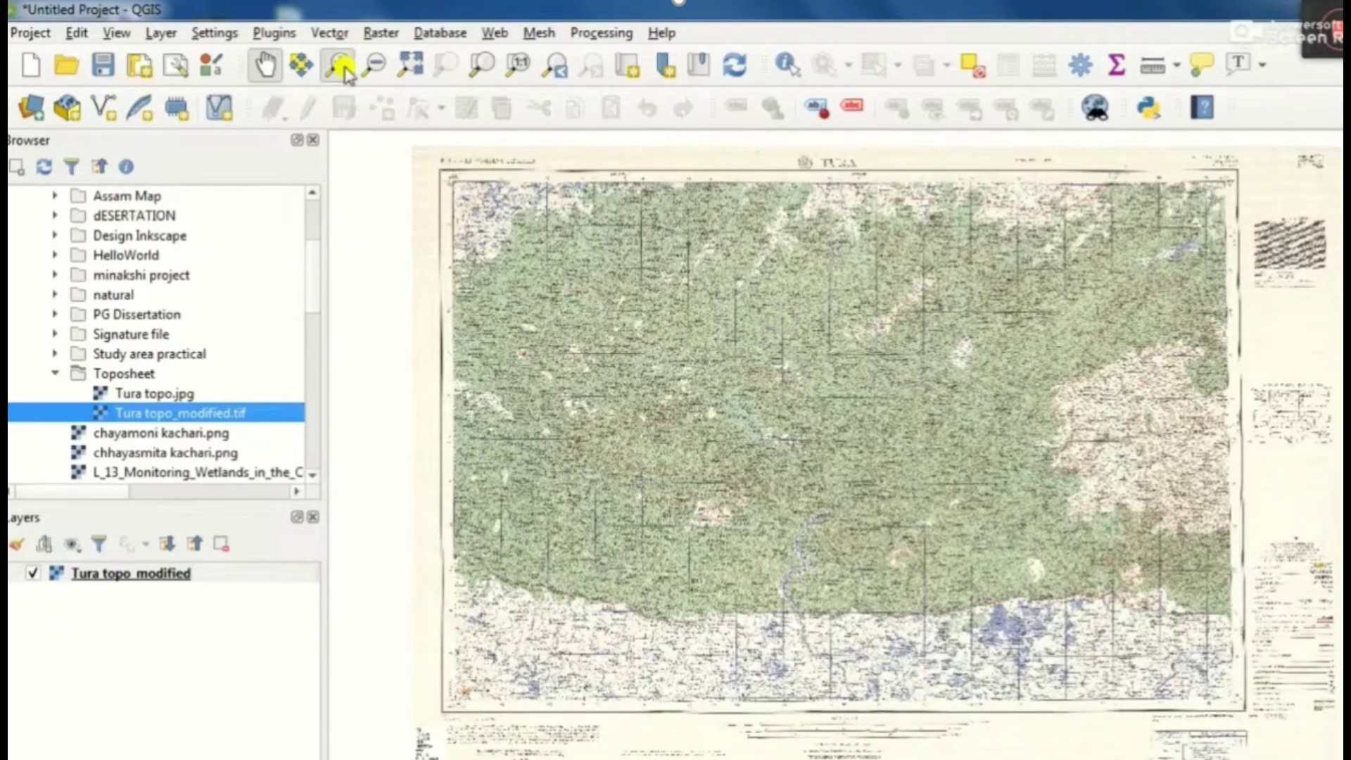
left_click_drag(651, 145, 1275, 339)
left_click_drag(417, 265, 1119, 595)
left_click_drag(476, 305, 1134, 634)
left_click_drag(513, 242, 1340, 634)
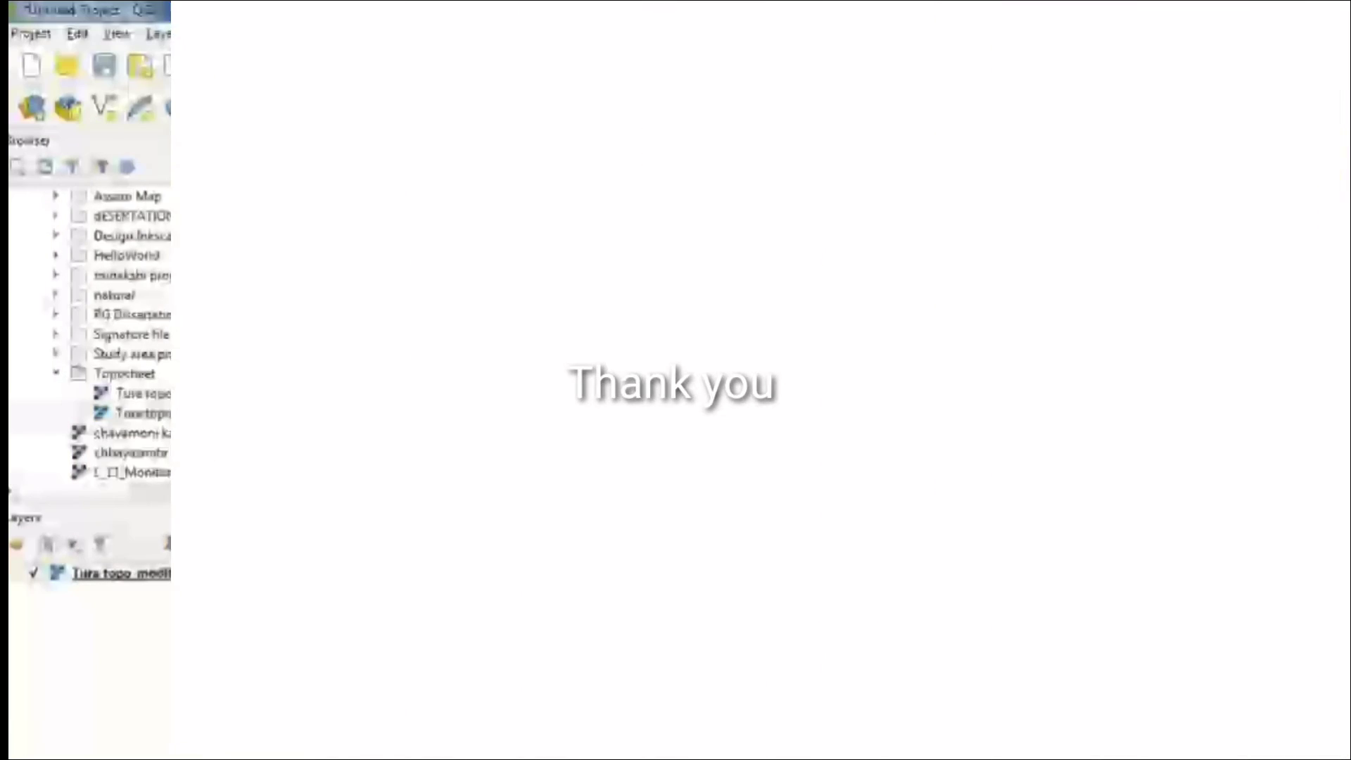